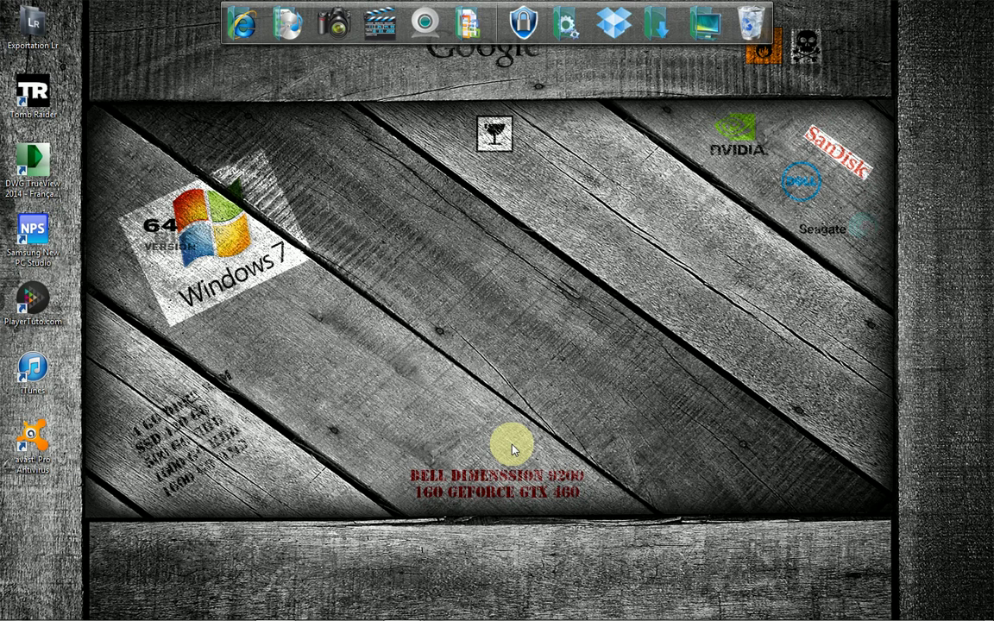
Switch to Chrome, search Google for "dropbox" and open the Dropbox website
{"action": "mouse_move", "coordinate": [388, 611]}
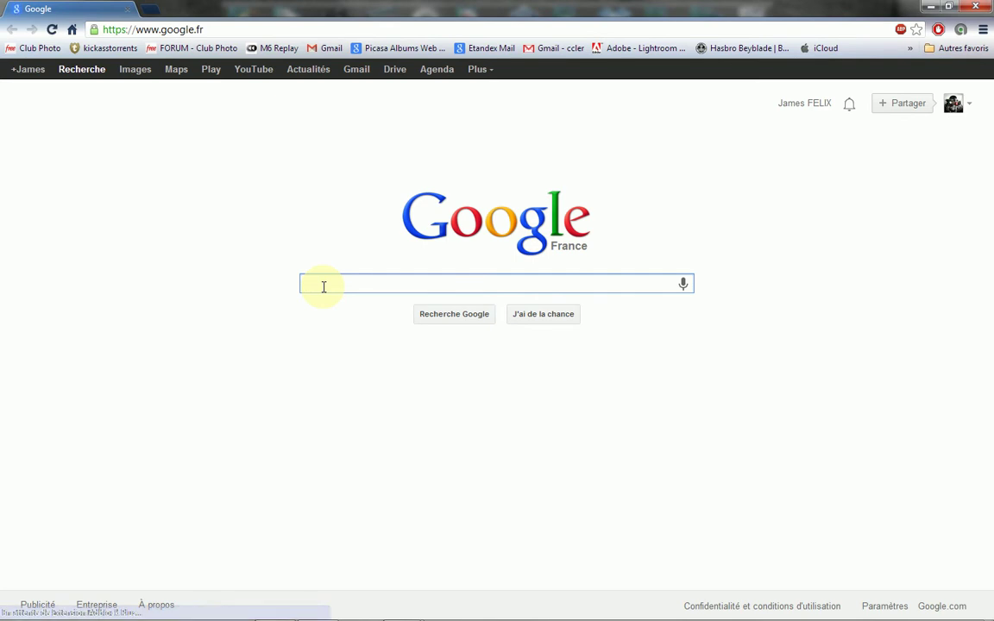
{"action": "type", "text": "drop"}
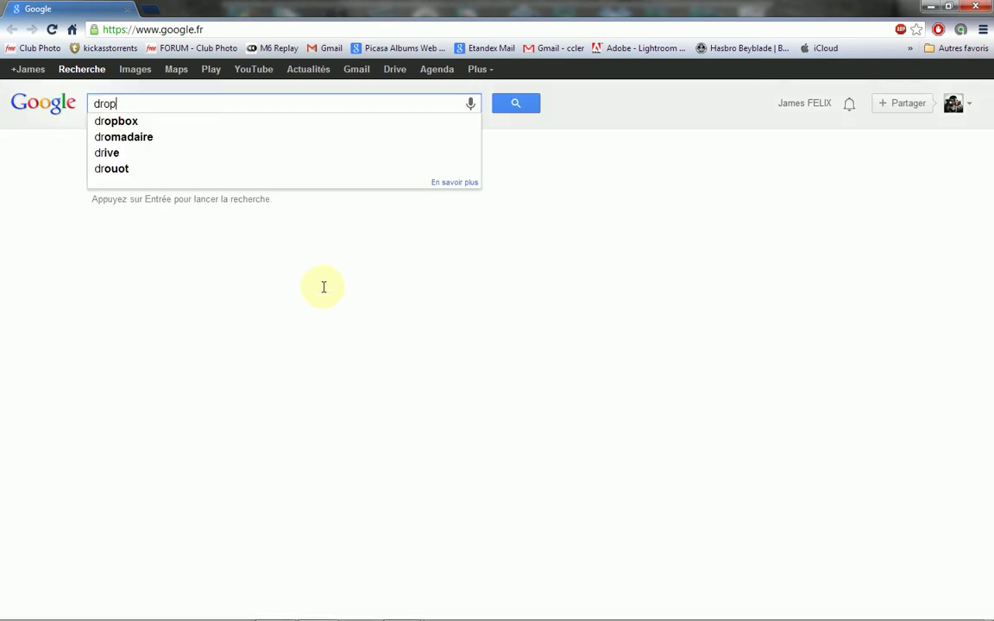
{"action": "type", "text": "box"}
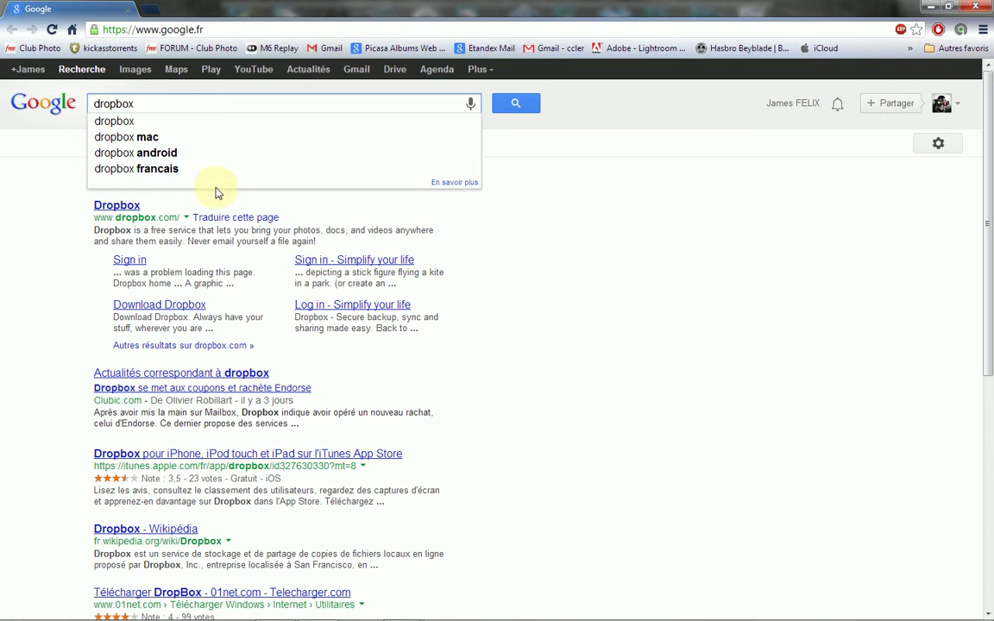
{"action": "left_click", "coordinate": [124, 221]}
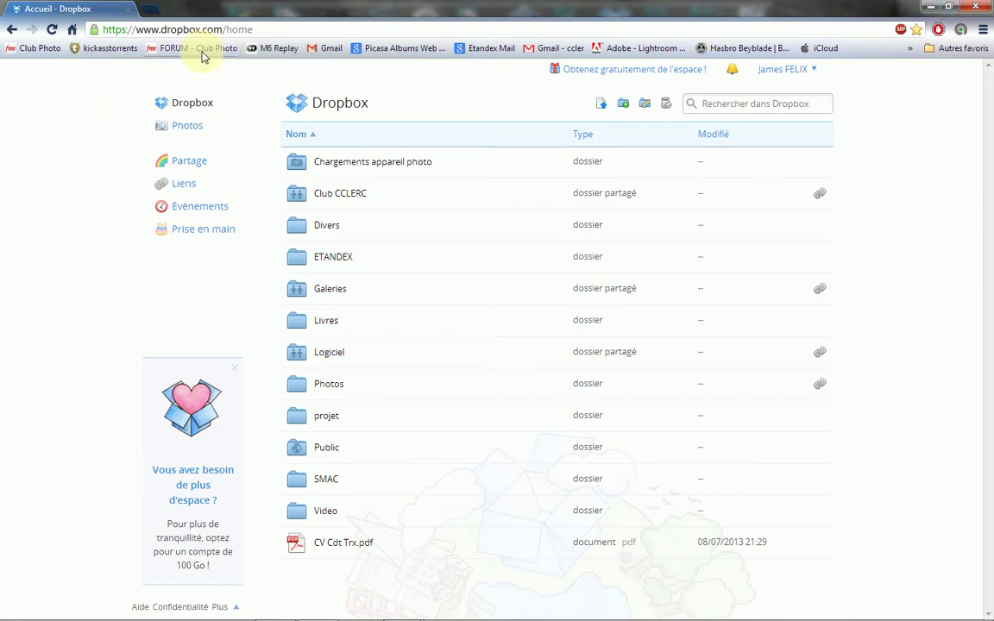
Return to the search results, view the Download Dropbox page, and close the browser
{"action": "left_click", "coordinate": [14, 31]}
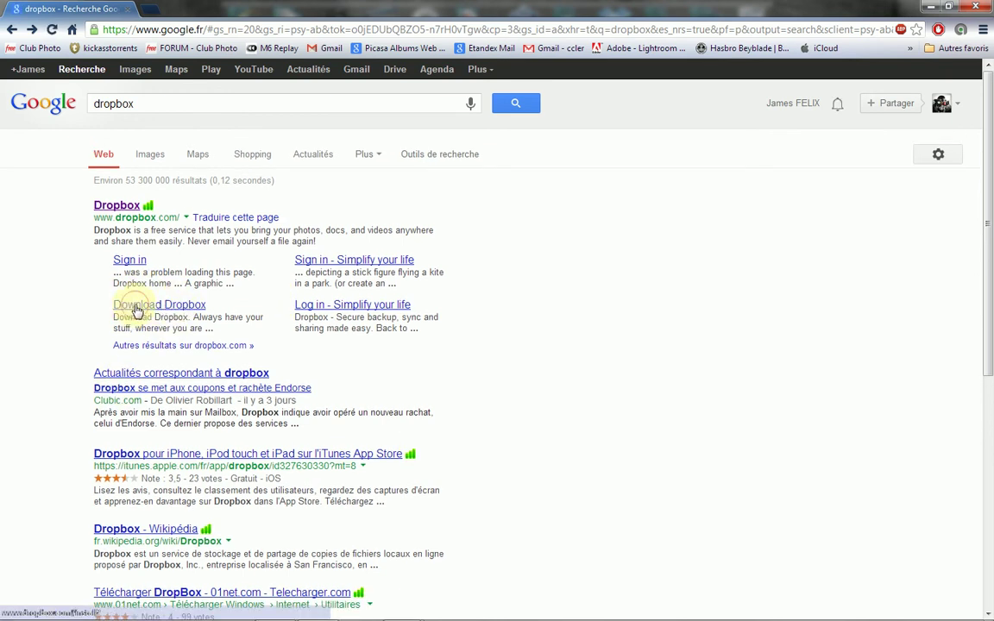
{"action": "left_click", "coordinate": [134, 307]}
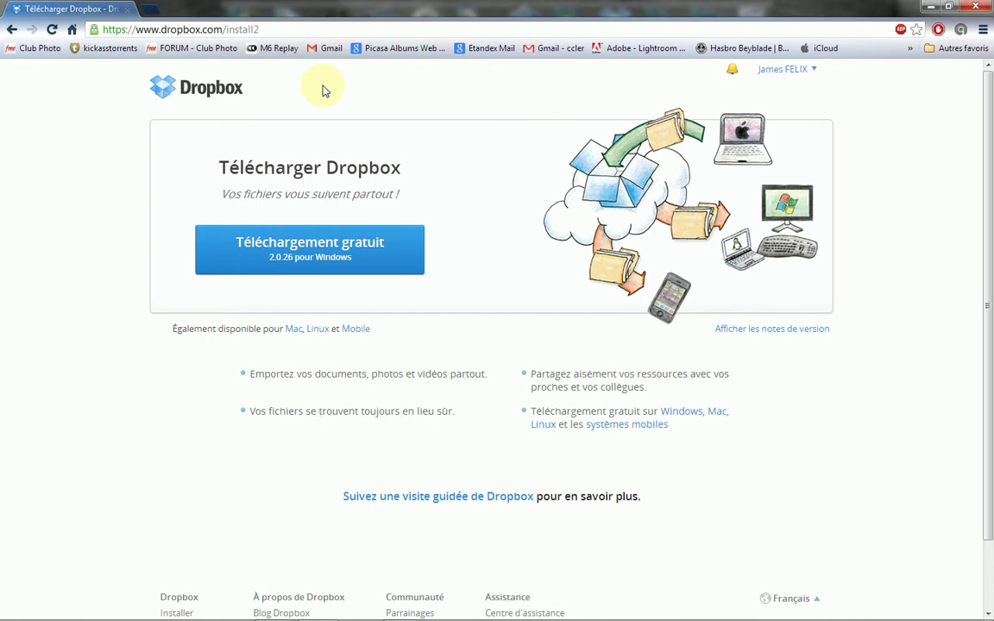
{"action": "left_click", "coordinate": [979, 12]}
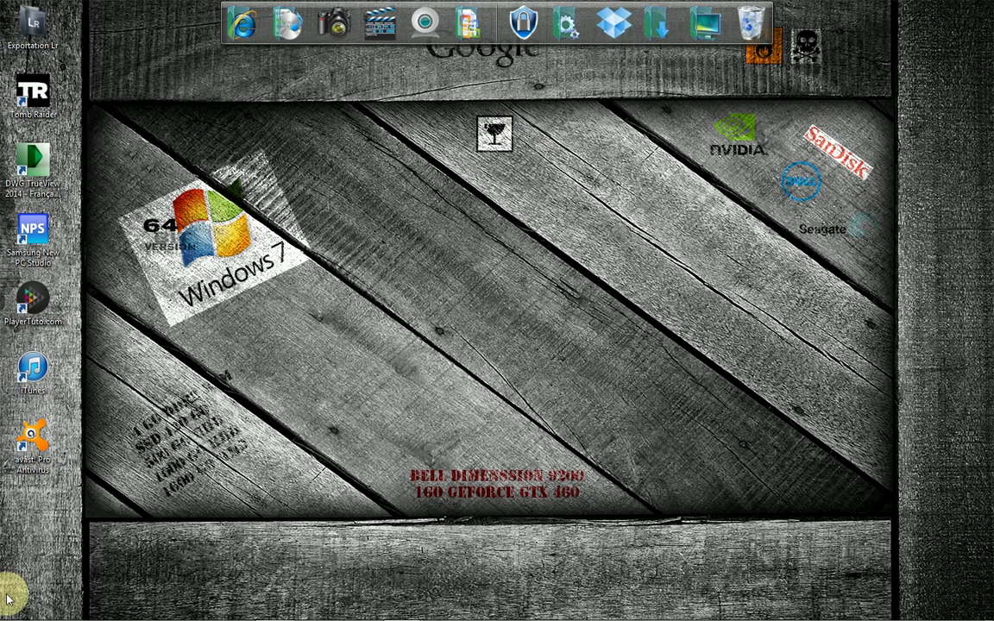
Switch to Windows Explorer and show the Dropbox folder in a maximized window
{"action": "left_click", "coordinate": [25, 614]}
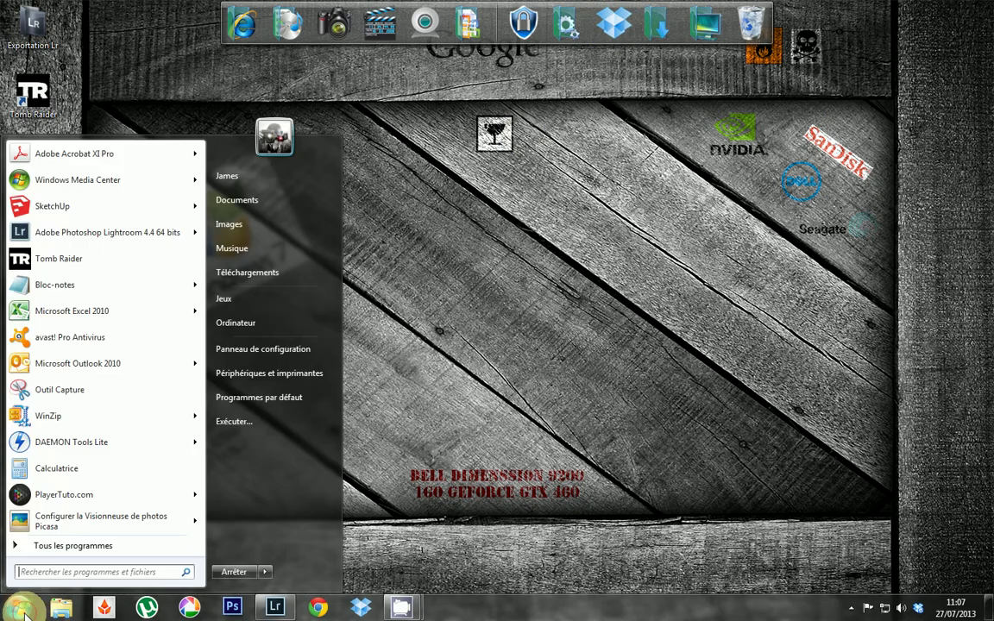
{"action": "left_click", "coordinate": [237, 325]}
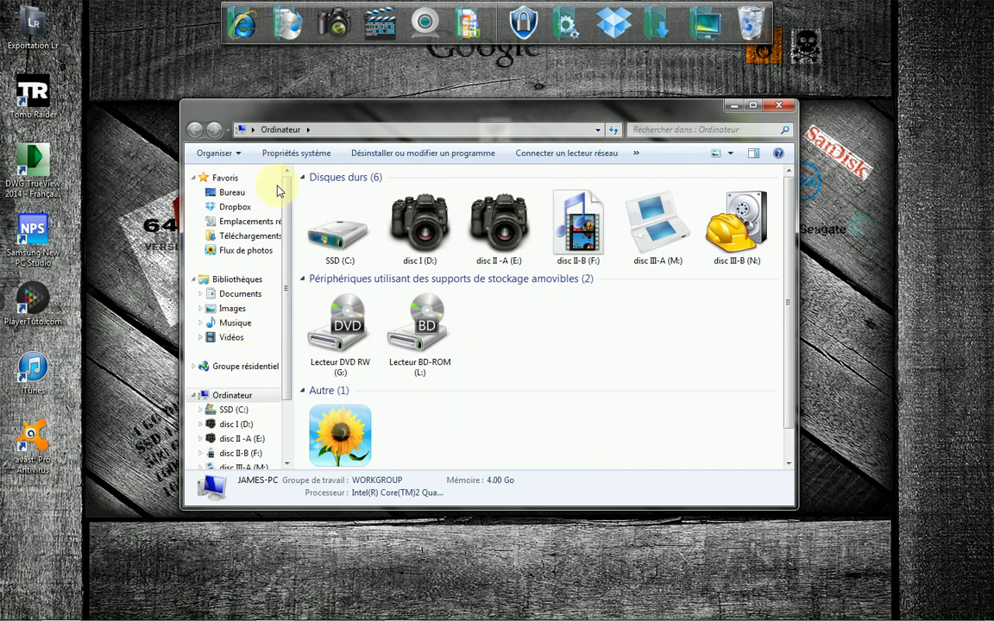
{"action": "left_click", "coordinate": [234, 209]}
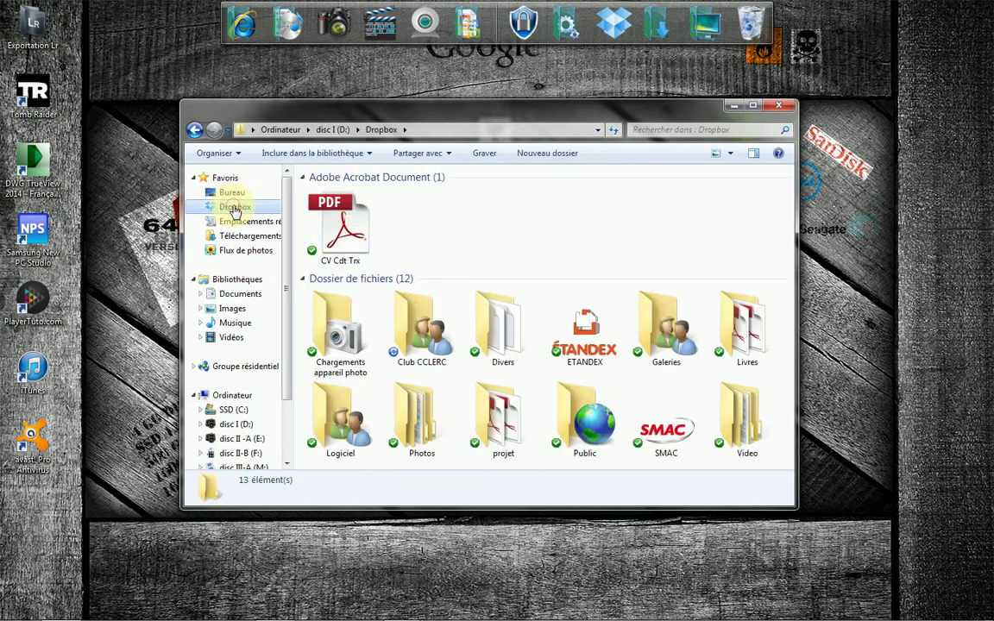
{"action": "left_click", "coordinate": [753, 105]}
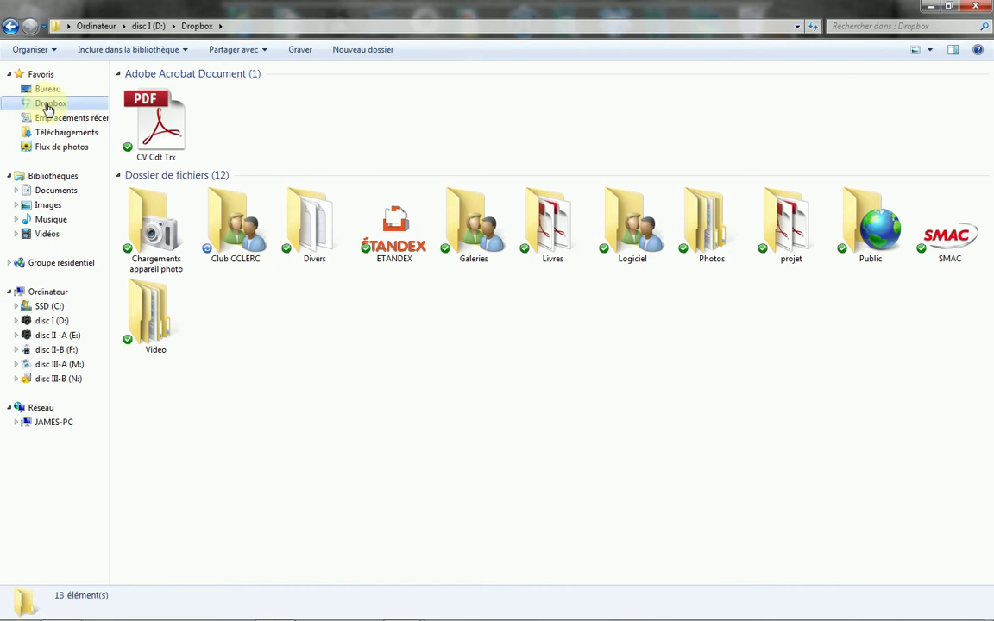
Create a new folder named "essai" in the Dropbox folder
{"action": "right_click", "coordinate": [265, 337]}
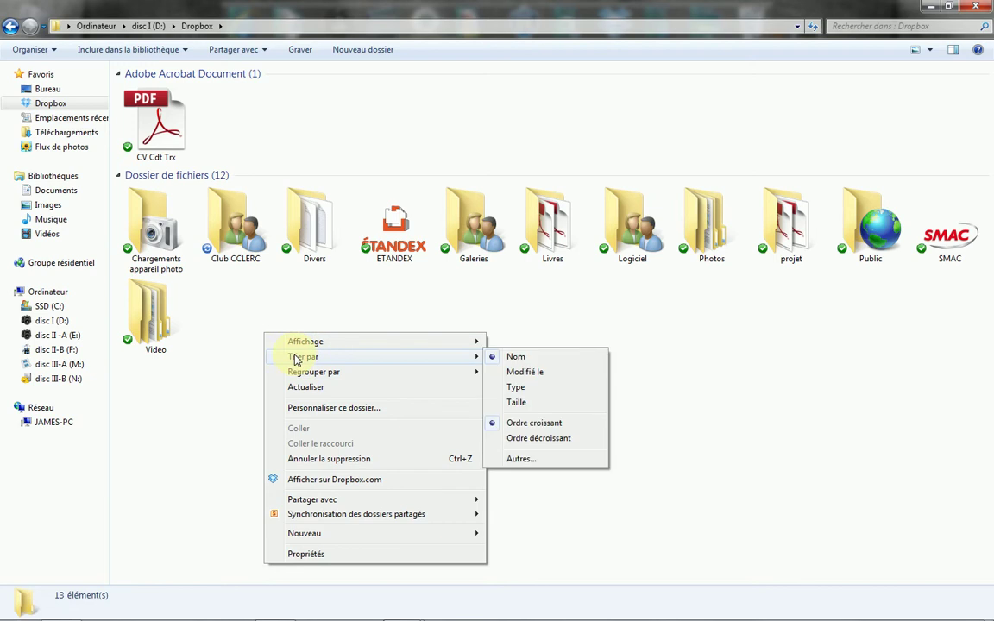
{"action": "mouse_move", "coordinate": [306, 533]}
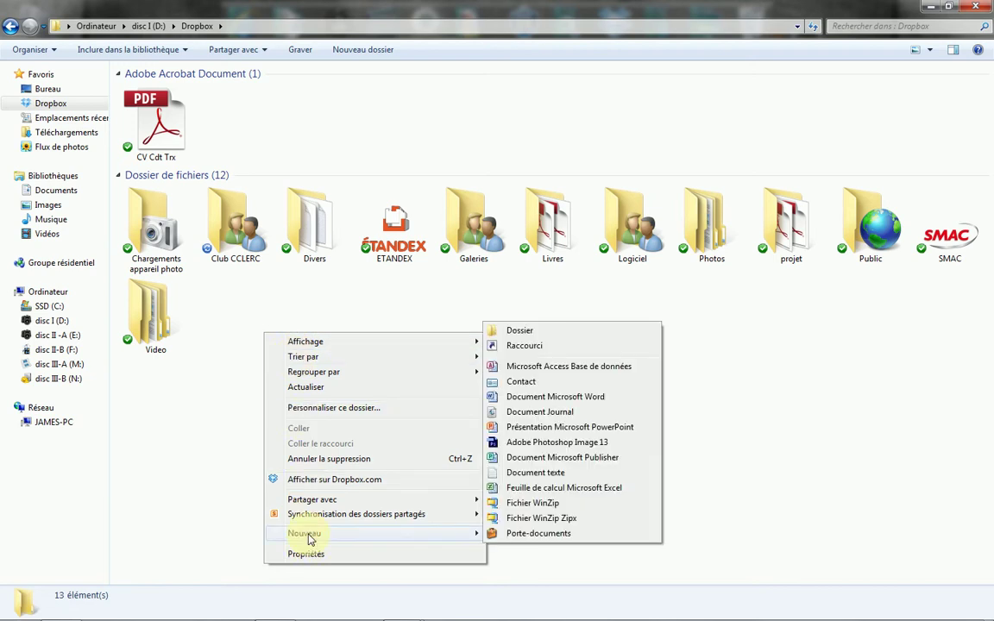
{"action": "left_click", "coordinate": [517, 330]}
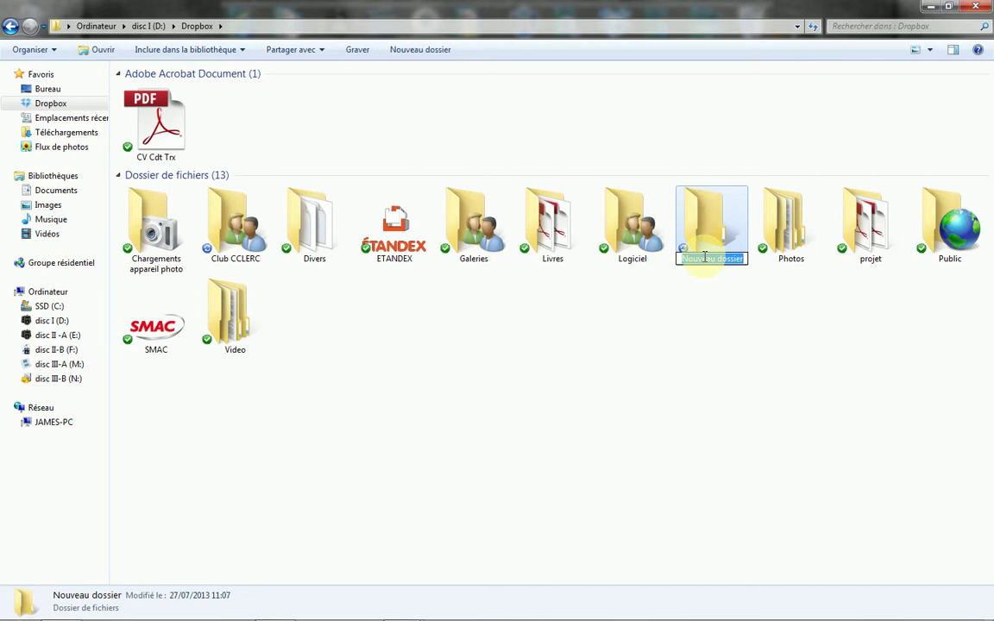
{"action": "type", "text": "Essai"}
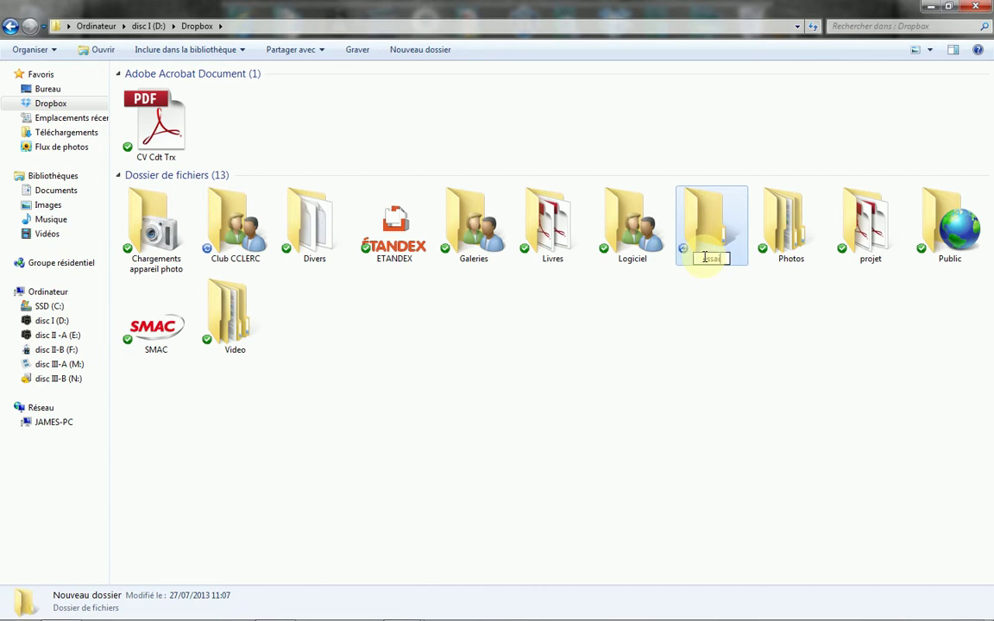
{"action": "key", "text": "Return"}
{"action": "left_click", "coordinate": [695, 326]}
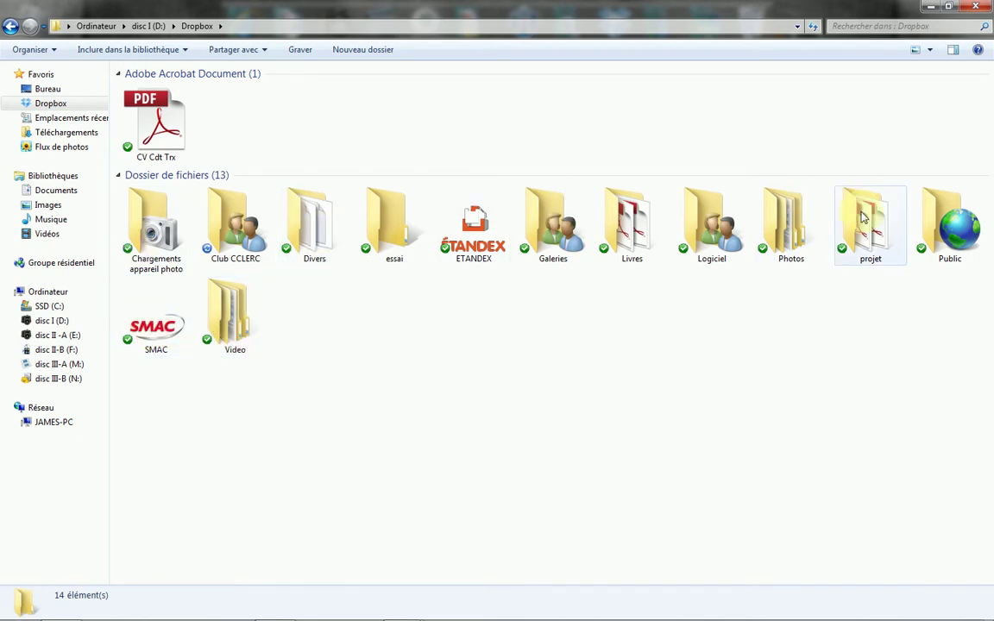
Open the essai folder in a smaller window and copy the Capture export image from the desktop into it
{"action": "double_click", "coordinate": [387, 201]}
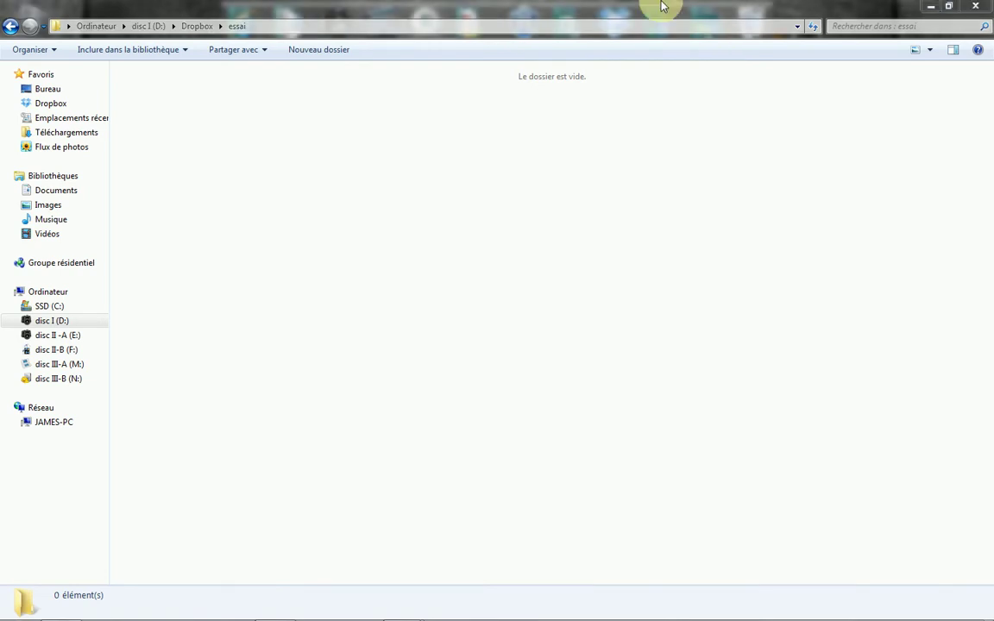
{"action": "double_click", "coordinate": [863, 10]}
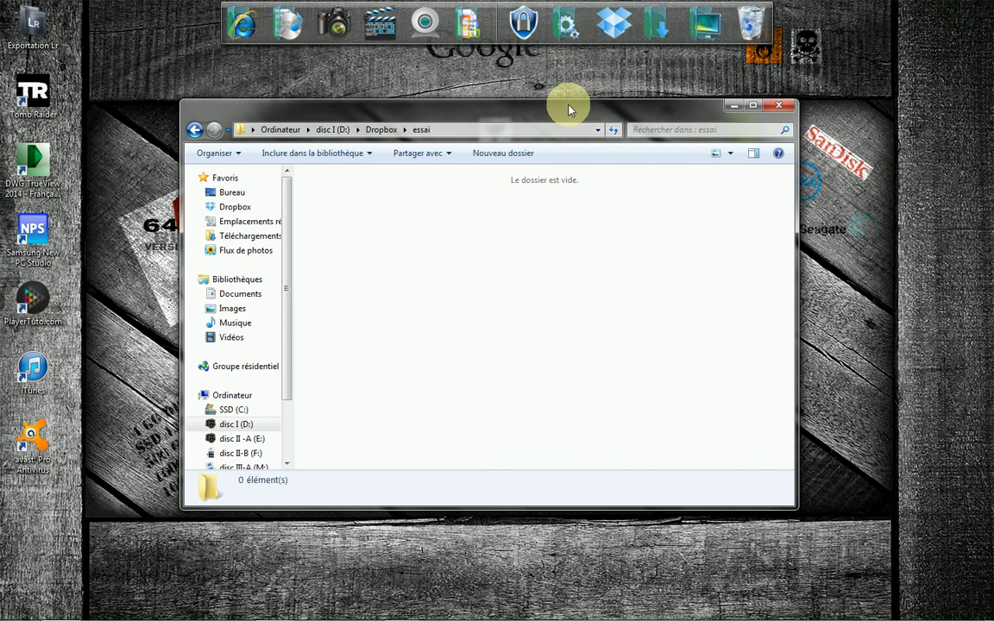
{"action": "left_click_drag", "start_coordinate": [568, 104], "coordinate": [487, 97]}
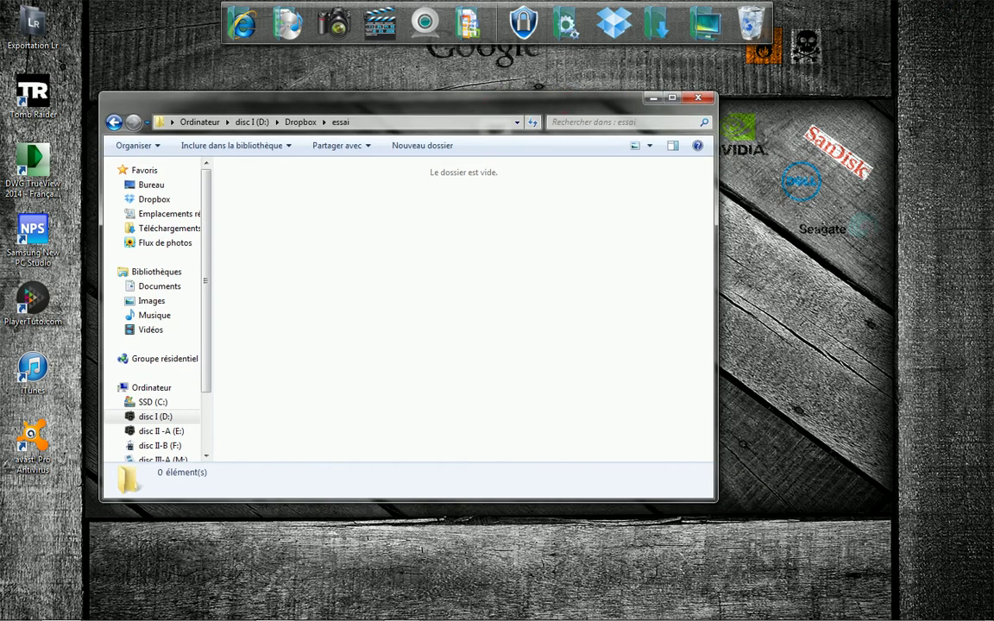
{"action": "left_click", "coordinate": [821, 395]}
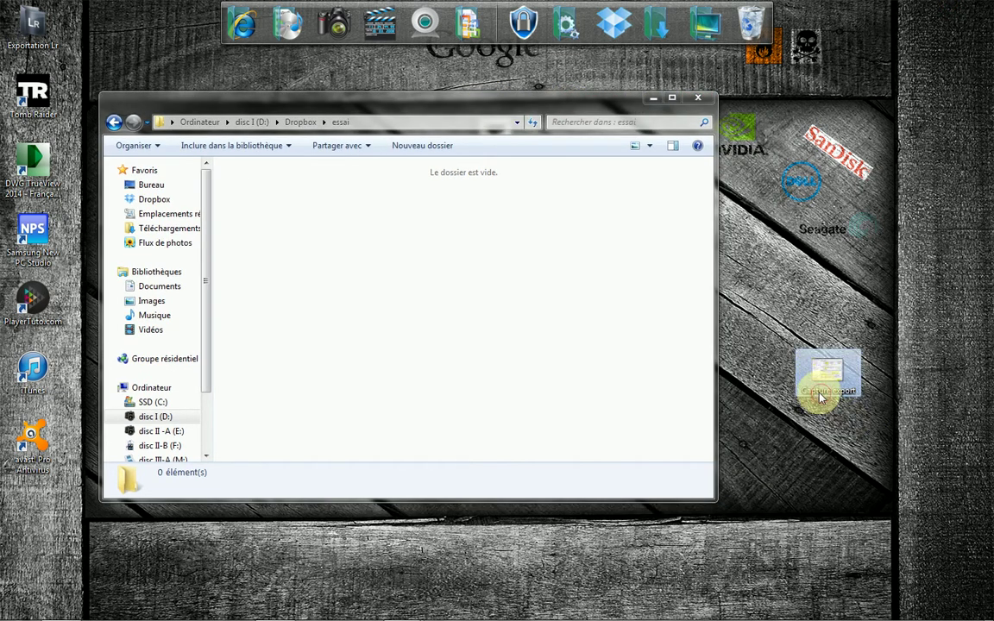
{"action": "left_click", "coordinate": [834, 369]}
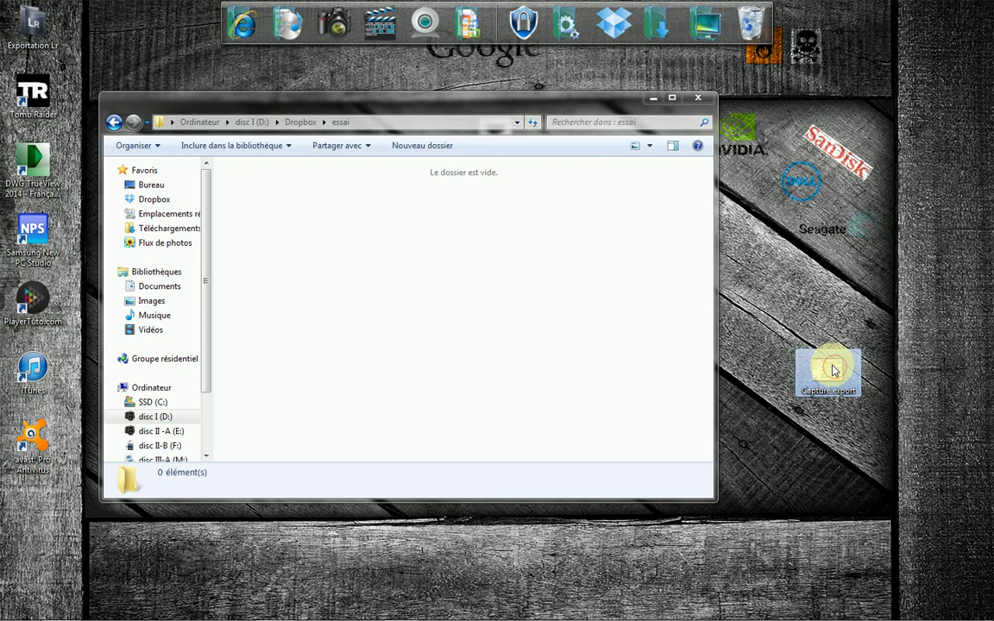
{"action": "left_click_drag", "start_coordinate": [833, 370], "coordinate": [358, 231]}
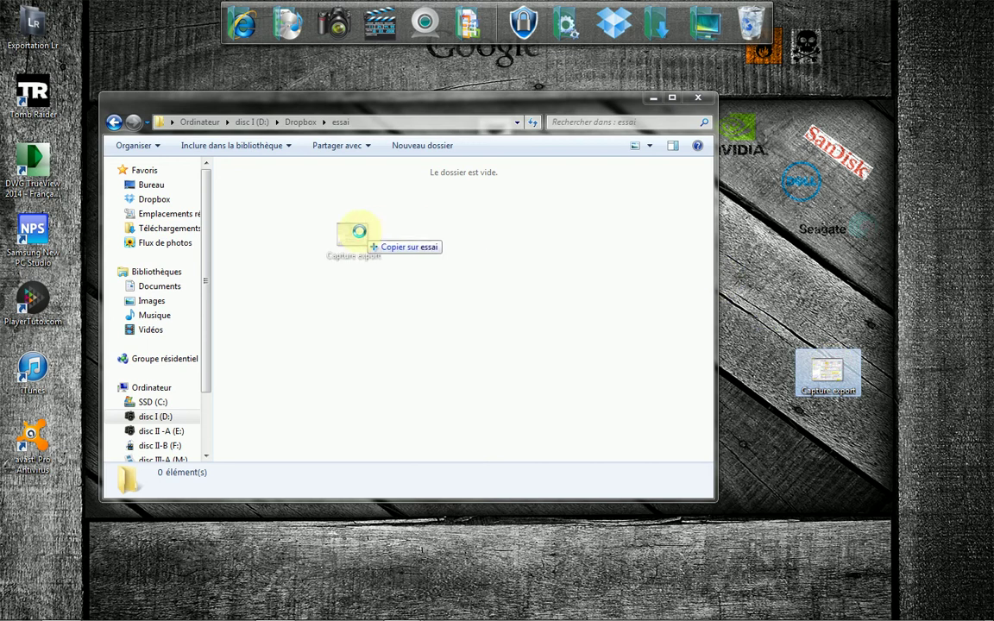
{"action": "left_click_drag", "start_coordinate": [359, 231], "coordinate": [359, 232]}
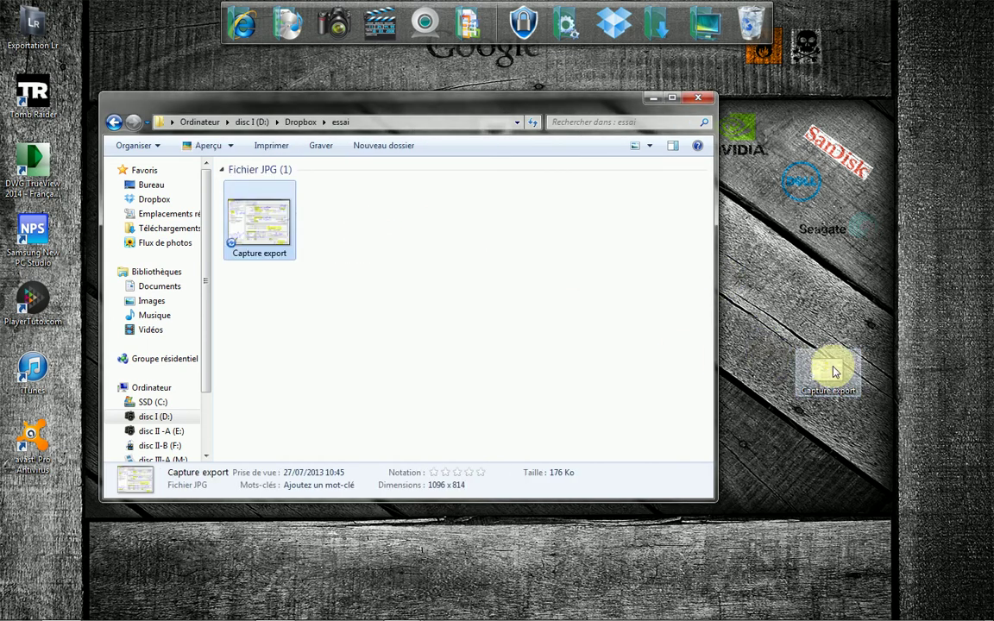
{"action": "left_click_drag", "start_coordinate": [833, 372], "coordinate": [287, 256]}
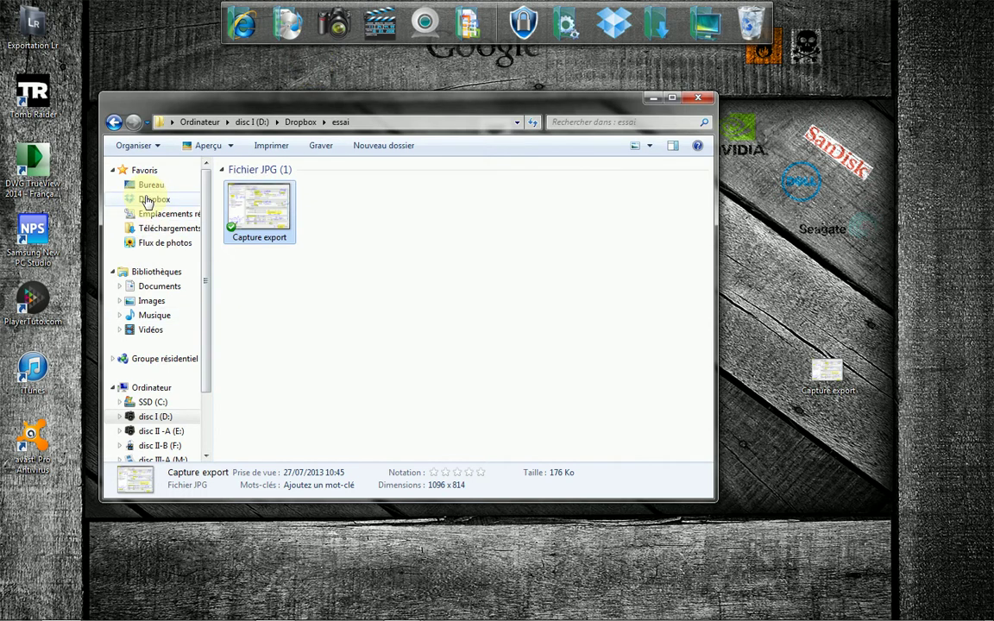
Go back to the Dropbox folder, review its contents and close the Explorer window
{"action": "left_click", "coordinate": [112, 121]}
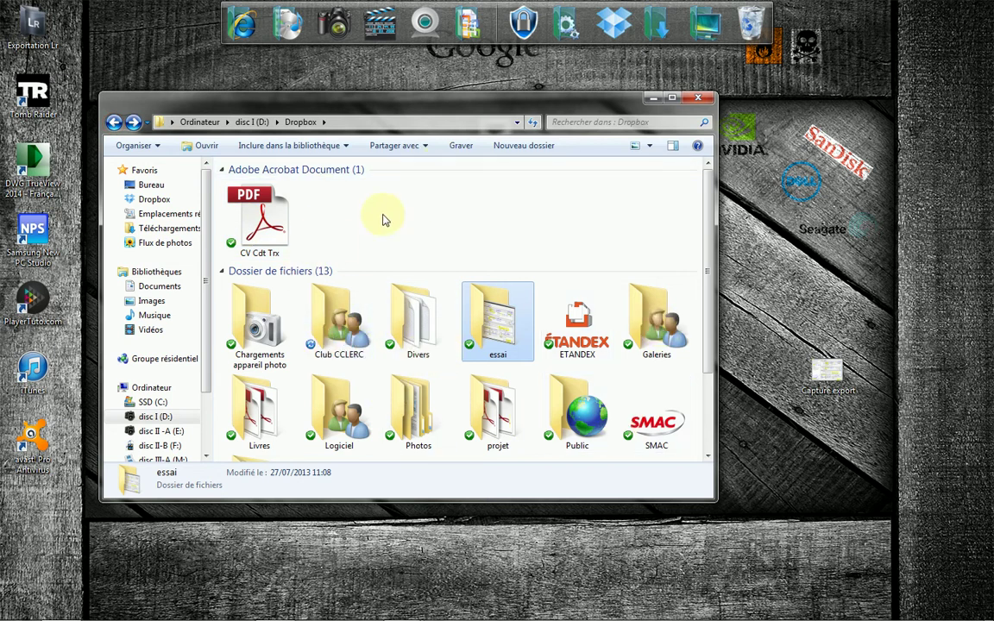
{"action": "scroll", "coordinate": [396, 220], "scroll_direction": "down", "scroll_amount": 2}
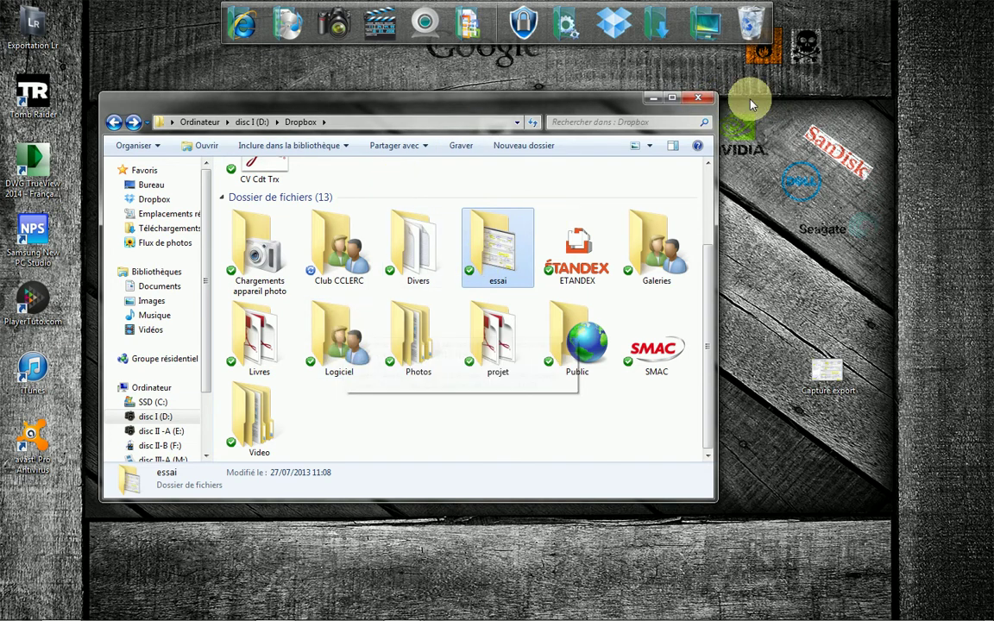
{"action": "left_click", "coordinate": [694, 100]}
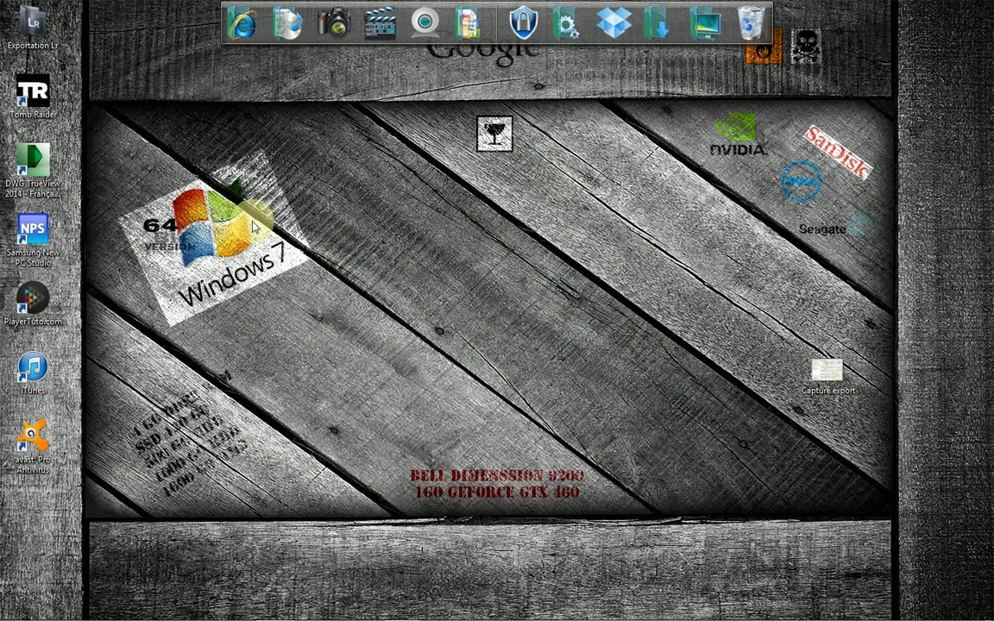
{"action": "mouse_move", "coordinate": [39, 614]}
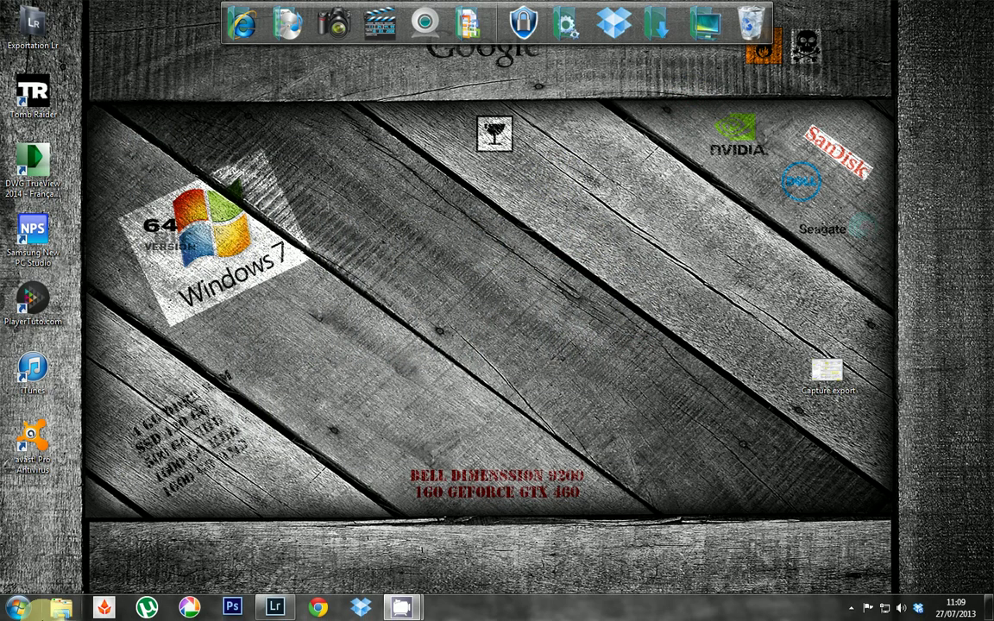
{"action": "left_click", "coordinate": [15, 608]}
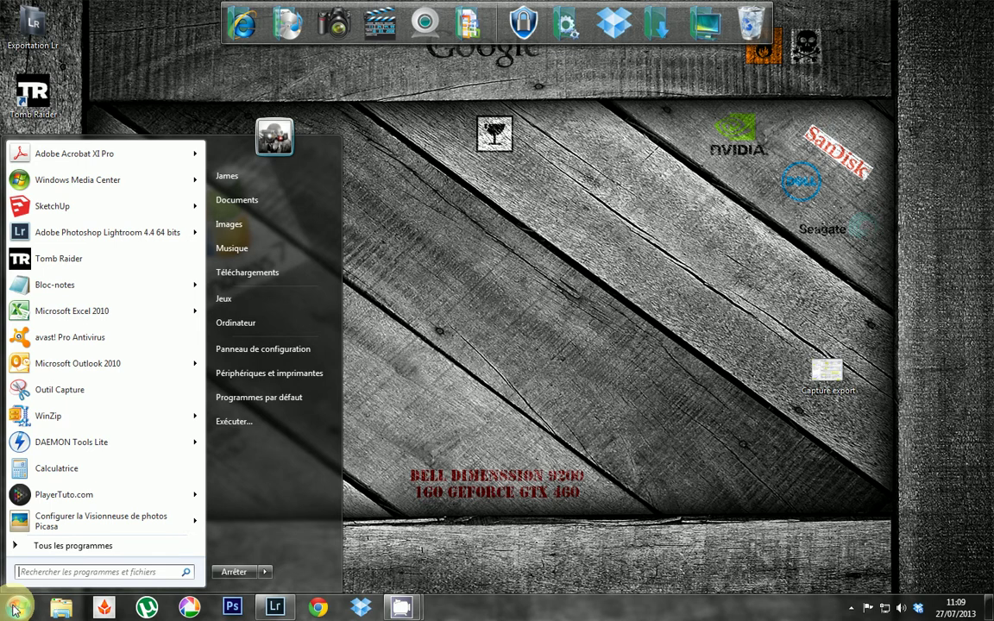
{"action": "left_click", "coordinate": [593, 490]}
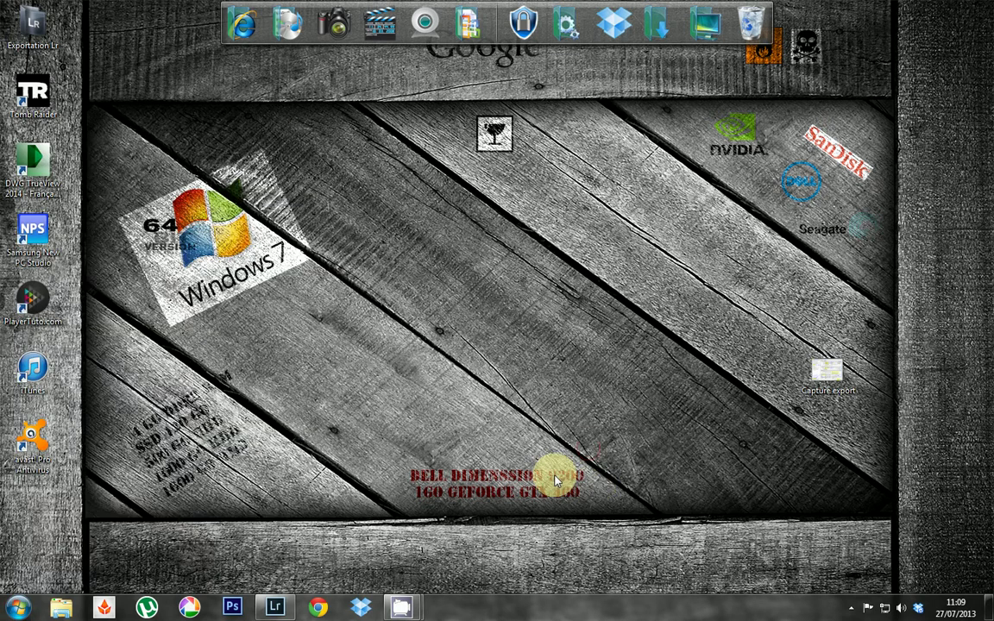
Switch to Chrome, search Google for "dropbox" and open the online Dropbox file list
{"action": "left_click", "coordinate": [319, 611]}
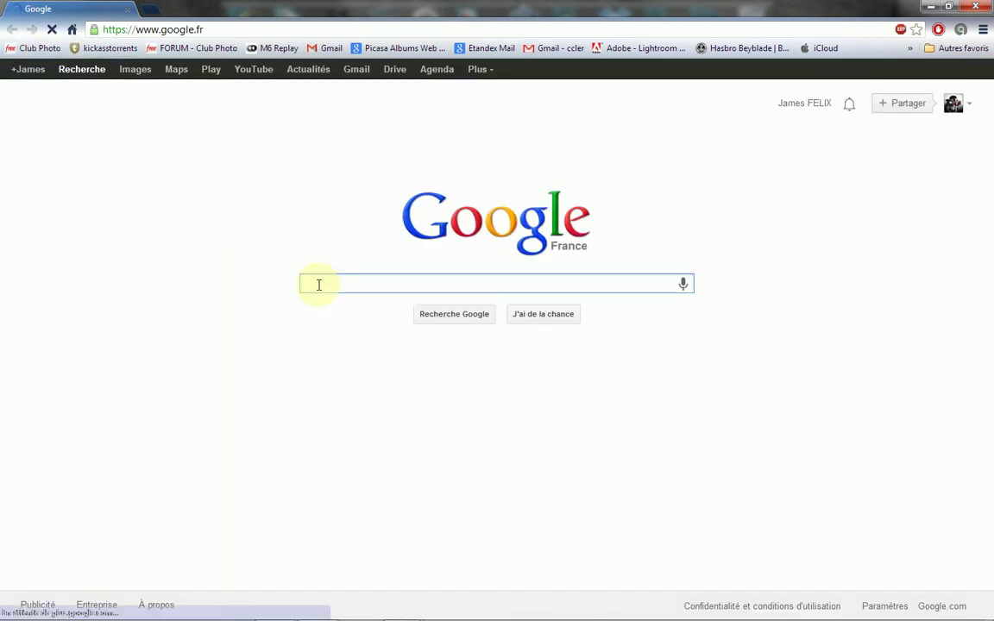
{"action": "type", "text": "drop"}
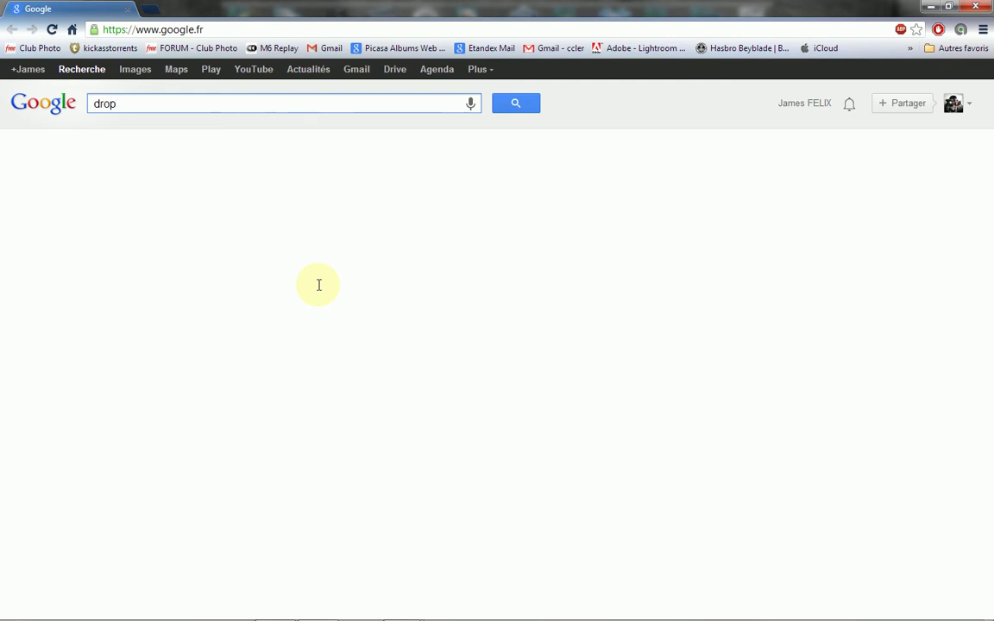
{"action": "type", "text": "box"}
{"action": "key", "text": "Return"}
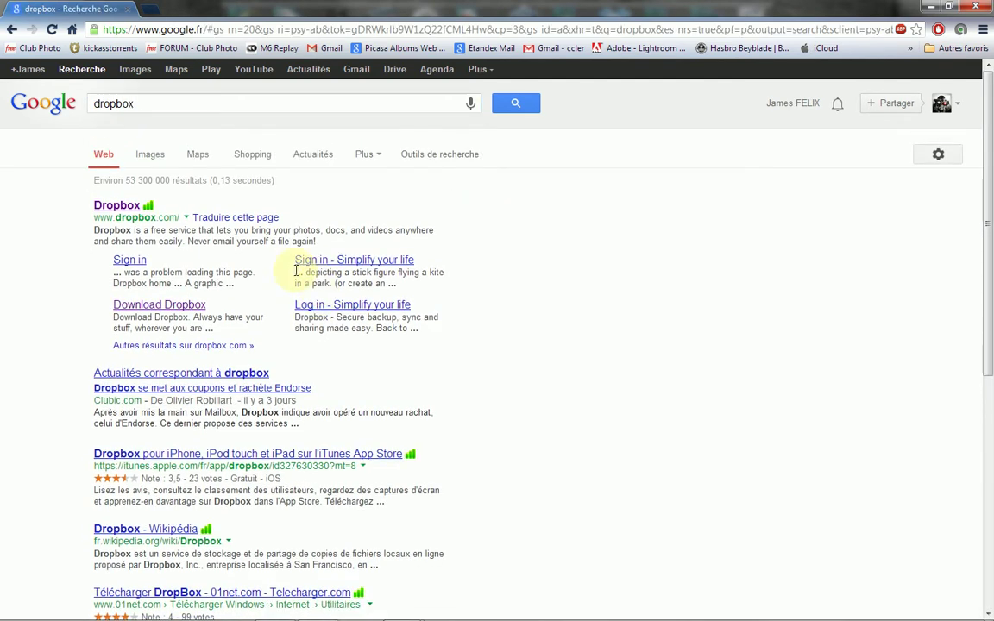
{"action": "left_click", "coordinate": [116, 205]}
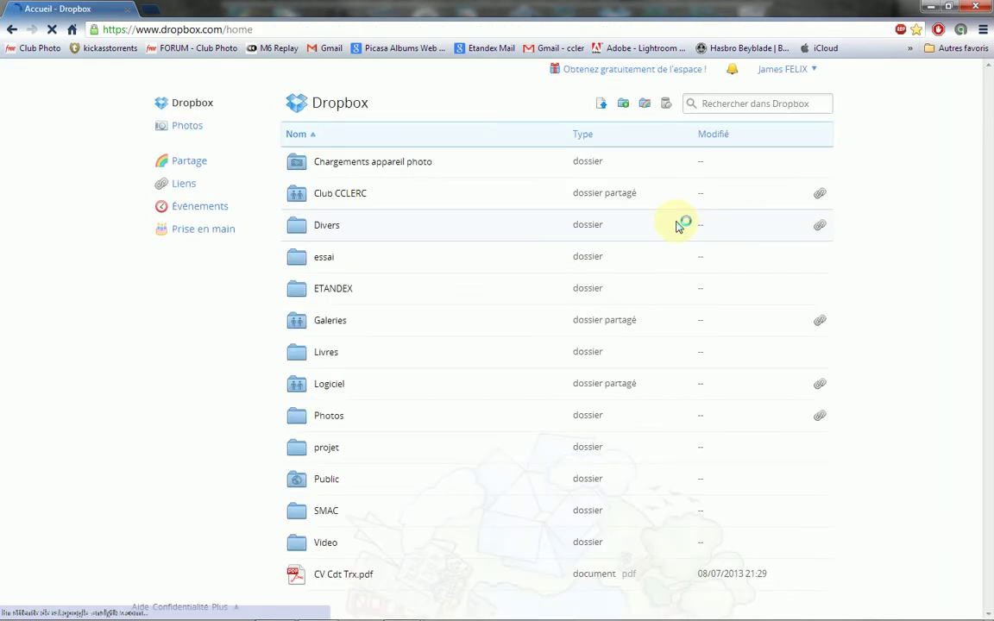
Sign out of the Dropbox account and sign back in with the saved credentials
{"action": "left_click", "coordinate": [813, 71]}
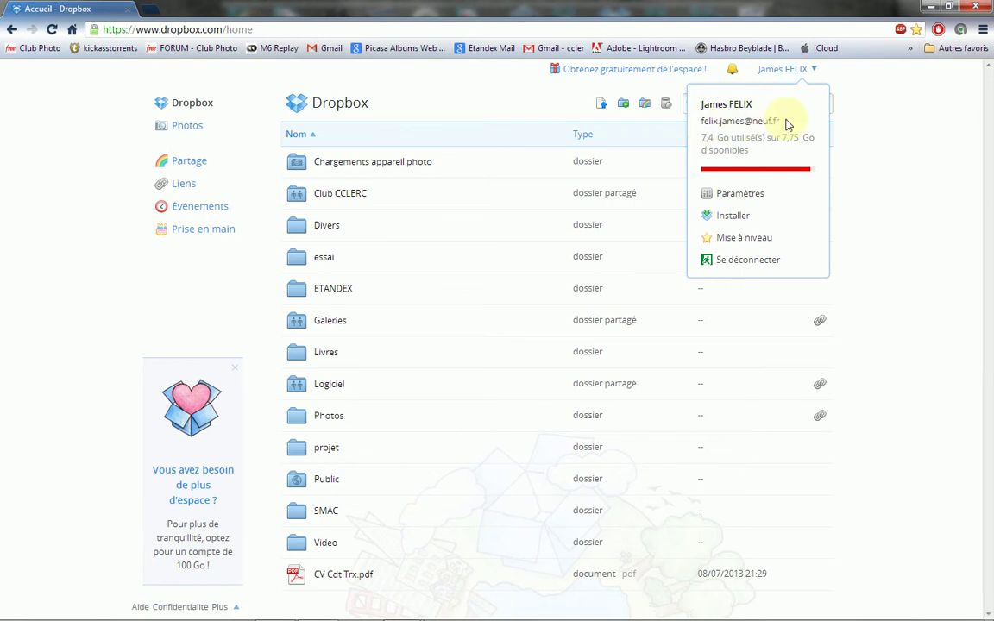
{"action": "left_click", "coordinate": [733, 260]}
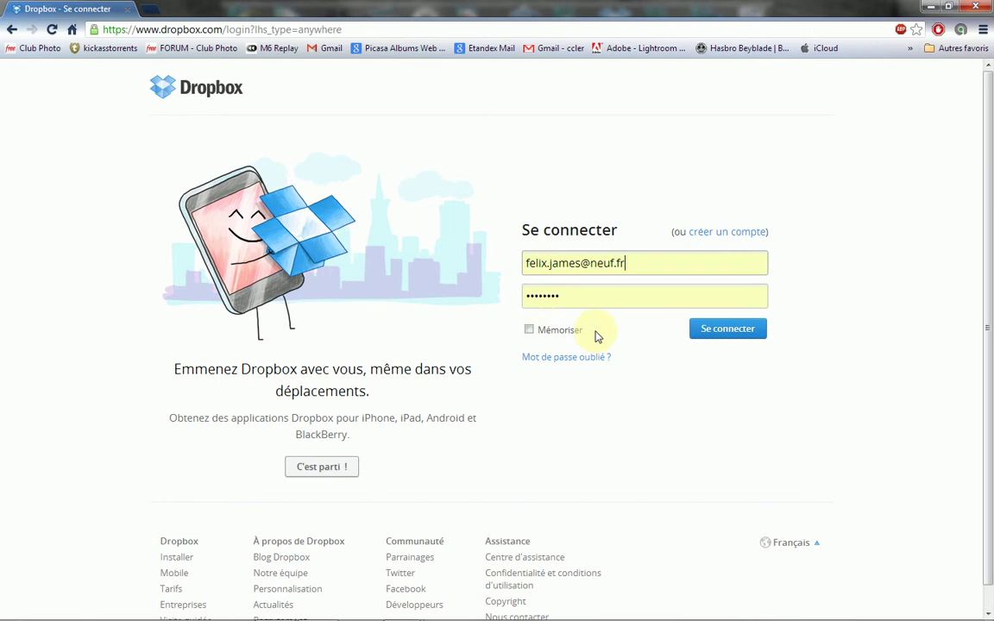
{"action": "left_click", "coordinate": [719, 336]}
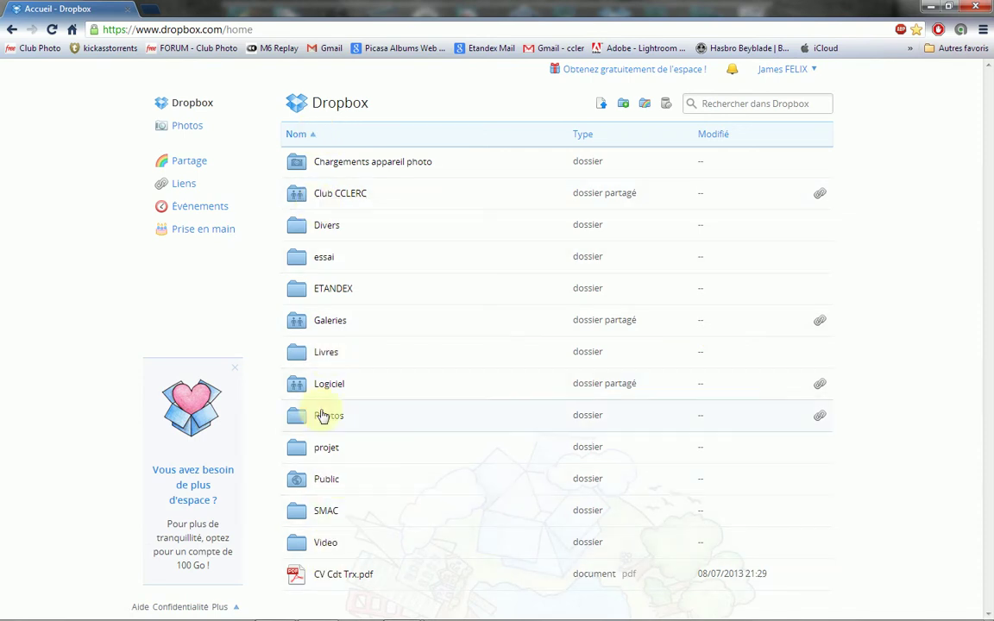
Open the Capture export.JPG image in the online essai folder for viewing, and close the browser
{"action": "left_click", "coordinate": [303, 267]}
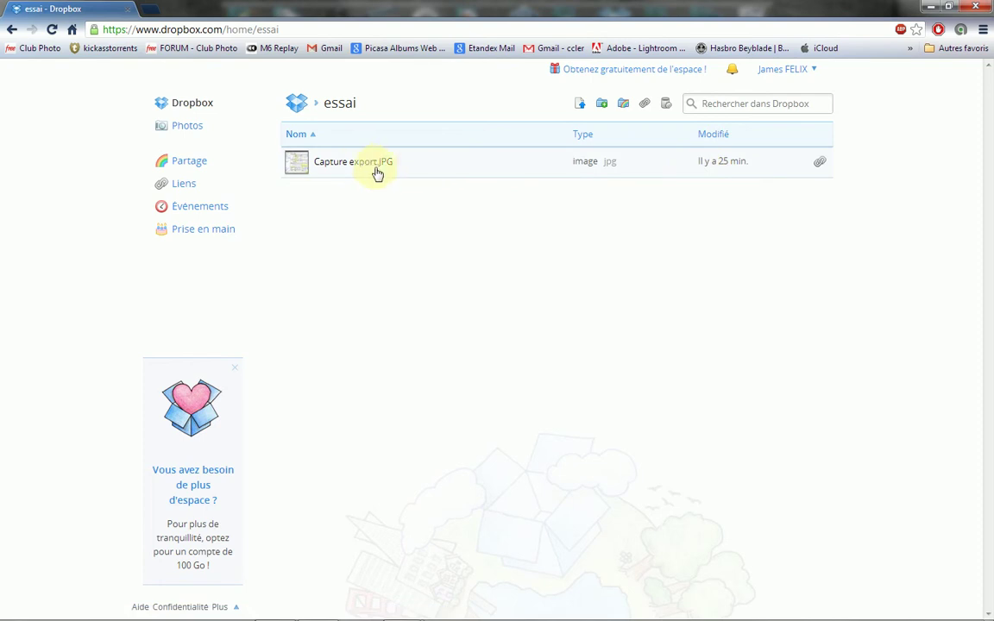
{"action": "left_click", "coordinate": [361, 165]}
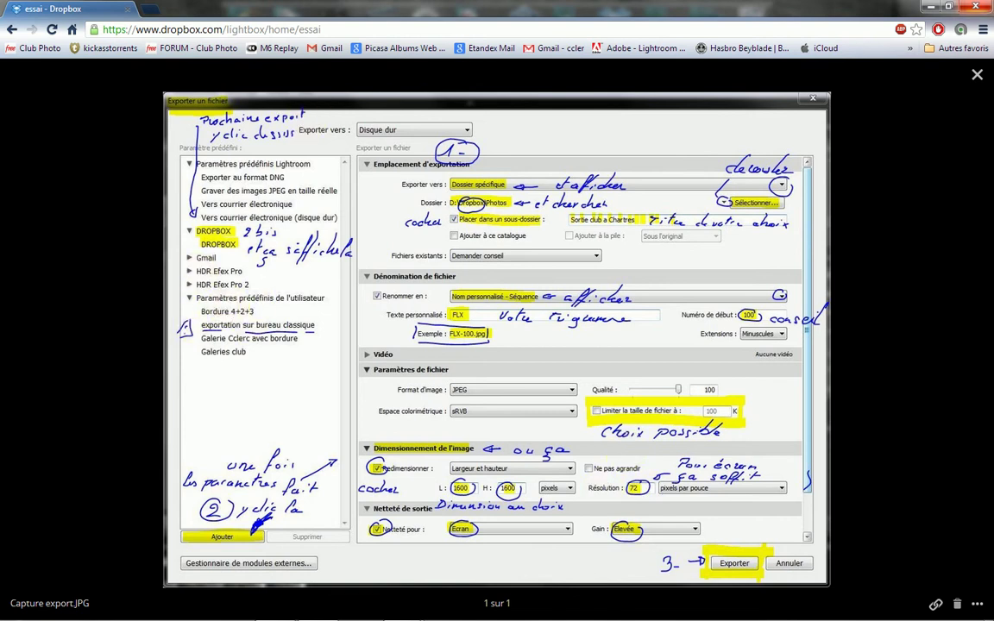
{"action": "left_click", "coordinate": [981, 10]}
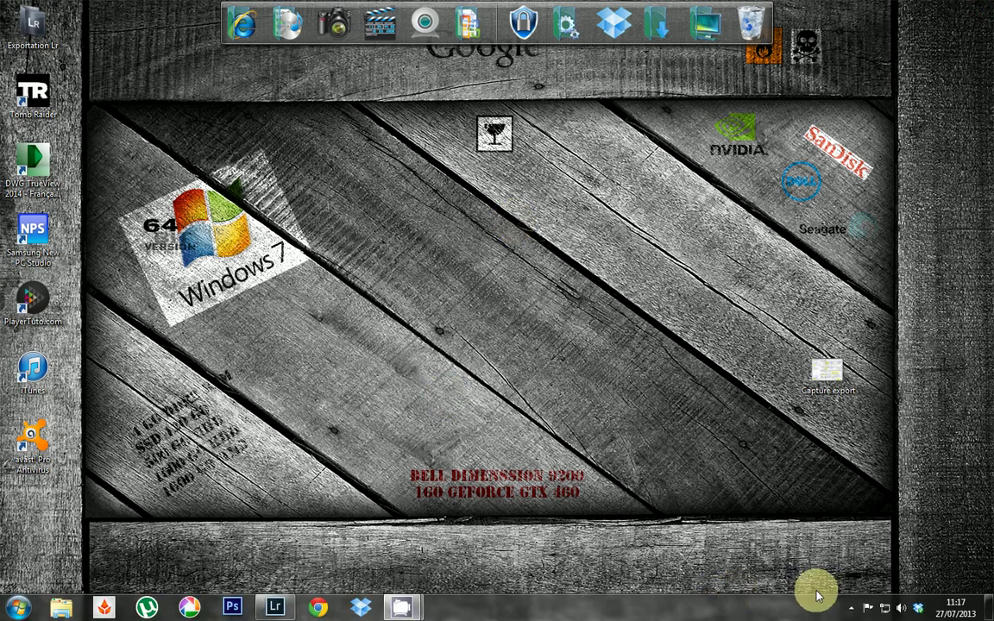
Reopen Chrome, go to the bookmarked Dropbox site and sign in with the Mémoriser option enabled
{"action": "left_click", "coordinate": [315, 607]}
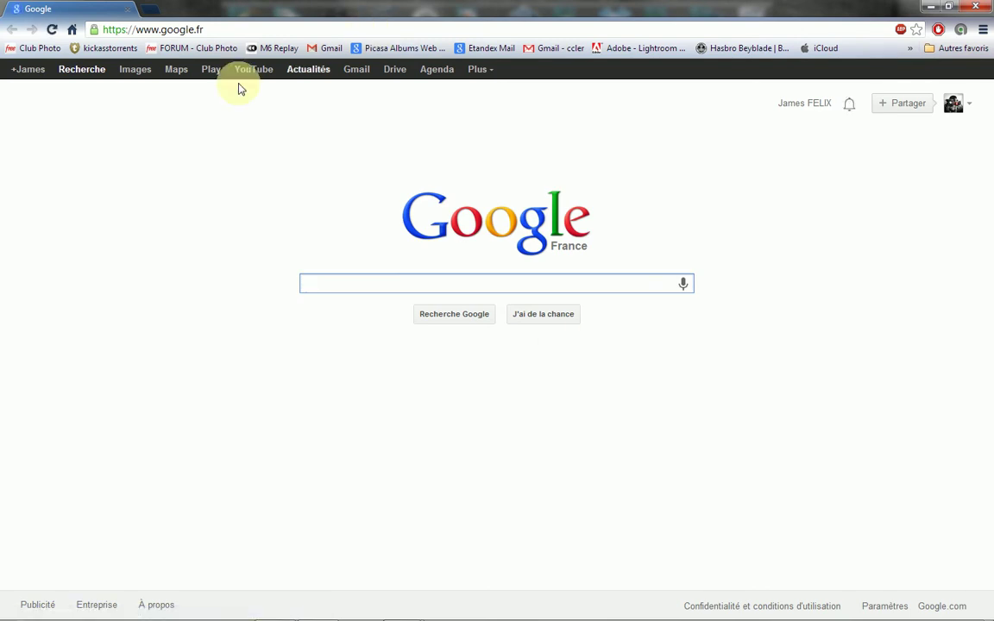
{"action": "left_click", "coordinate": [909, 48]}
{"action": "left_click", "coordinate": [706, 127]}
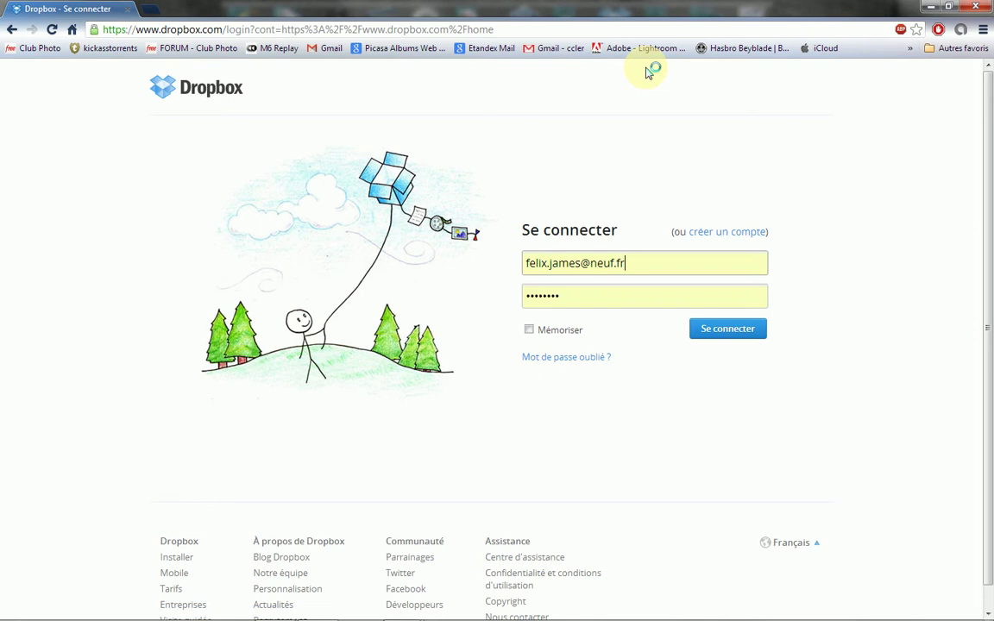
{"action": "left_click", "coordinate": [529, 329]}
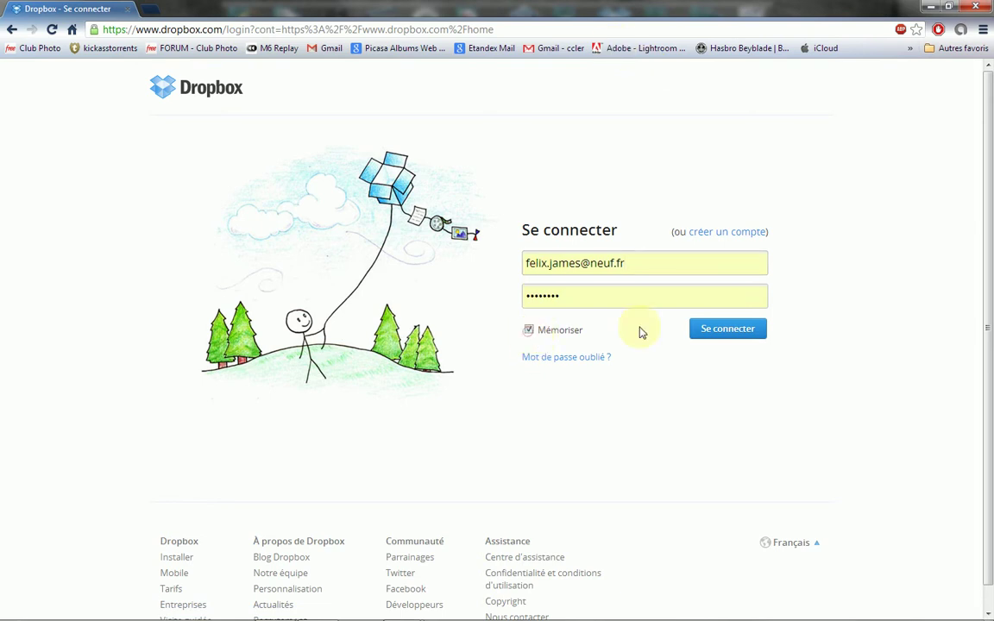
{"action": "left_click", "coordinate": [730, 333]}
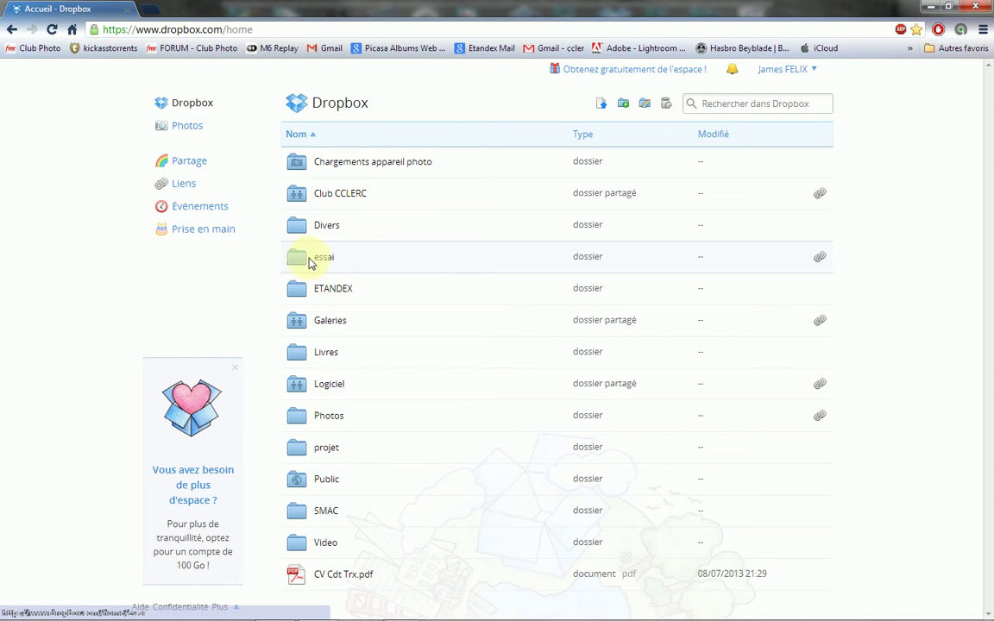
Share the essai folder's link by e-mail with the suggested contact, adding the message "coucou"
{"action": "left_click", "coordinate": [819, 259]}
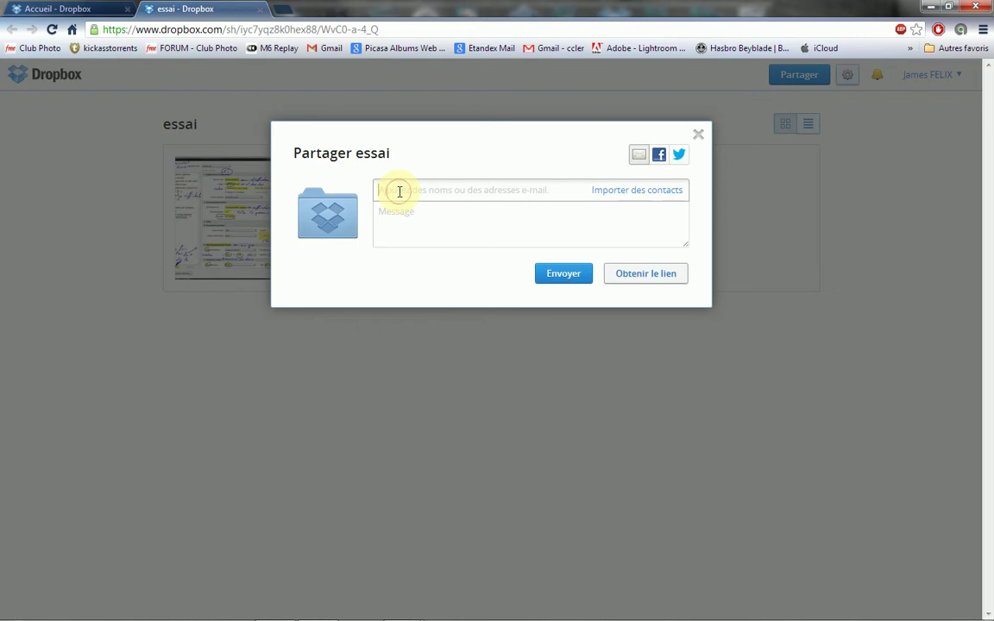
{"action": "type", "text": "f"}
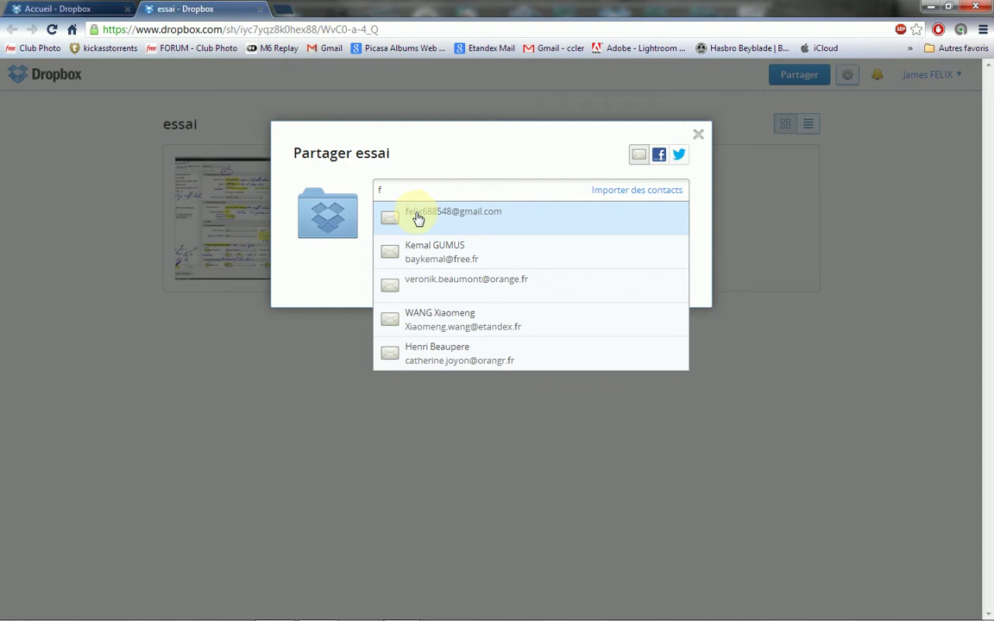
{"action": "left_click", "coordinate": [417, 216]}
{"action": "left_click", "coordinate": [401, 223]}
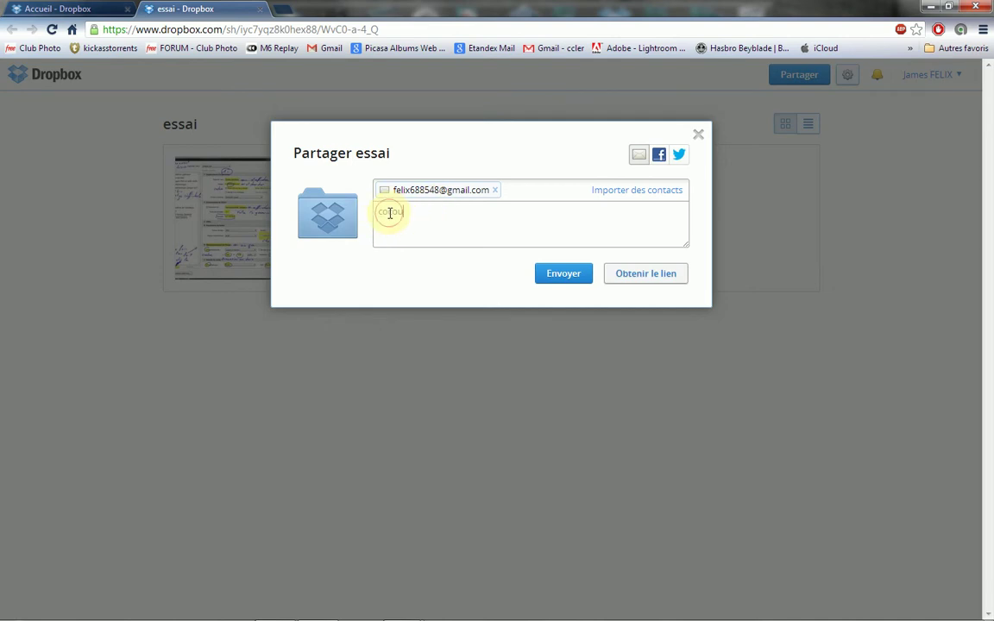
{"action": "type", "text": "coucou"}
{"action": "left_click", "coordinate": [552, 275]}
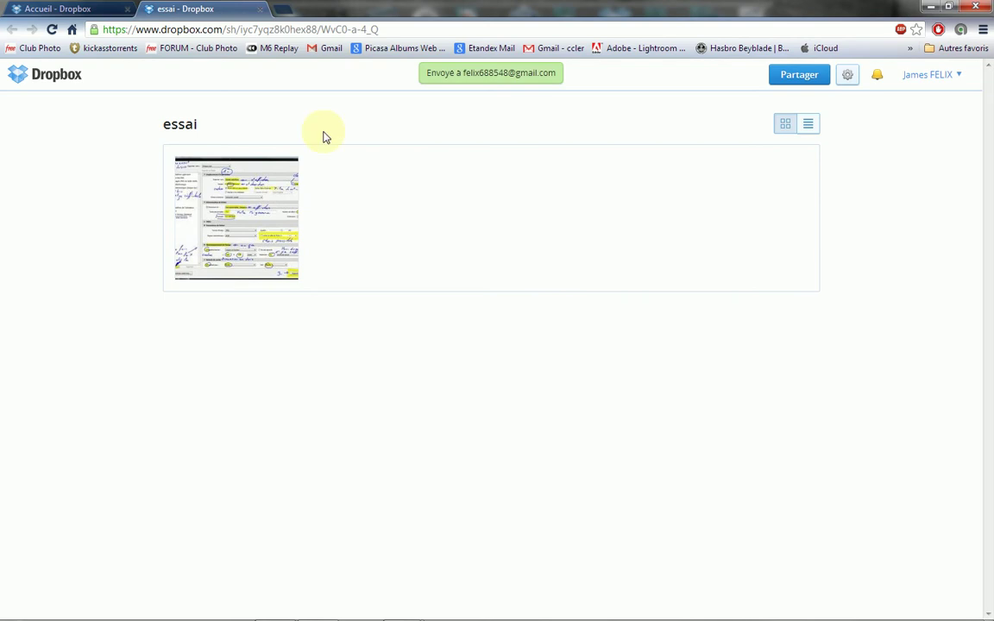
Open the Dropbox sharing e-mail in Gmail with its images displayed, and follow its link to view the shared image
{"action": "left_click", "coordinate": [321, 49]}
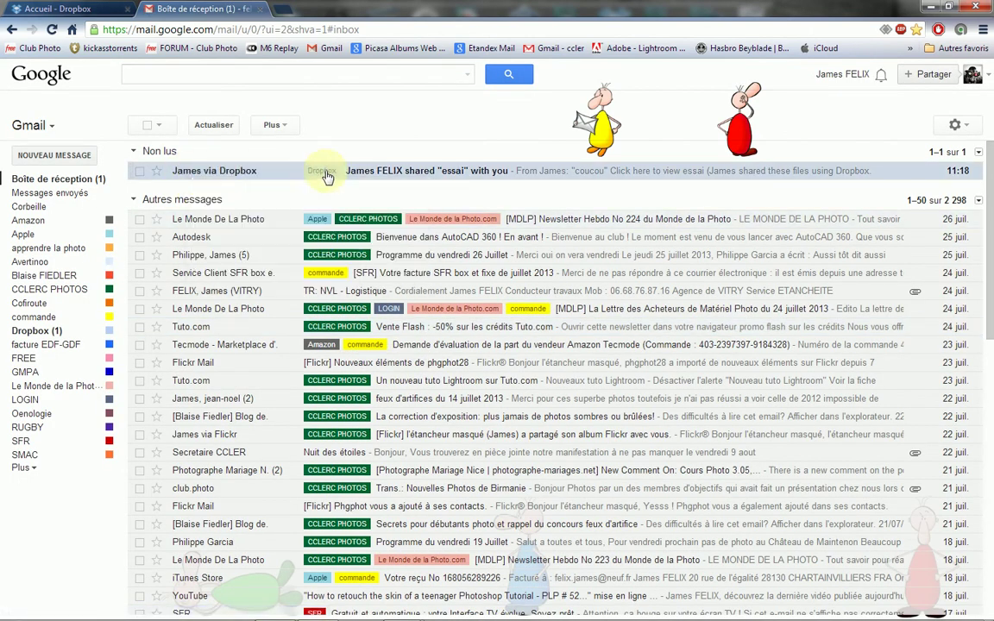
{"action": "left_click", "coordinate": [387, 178]}
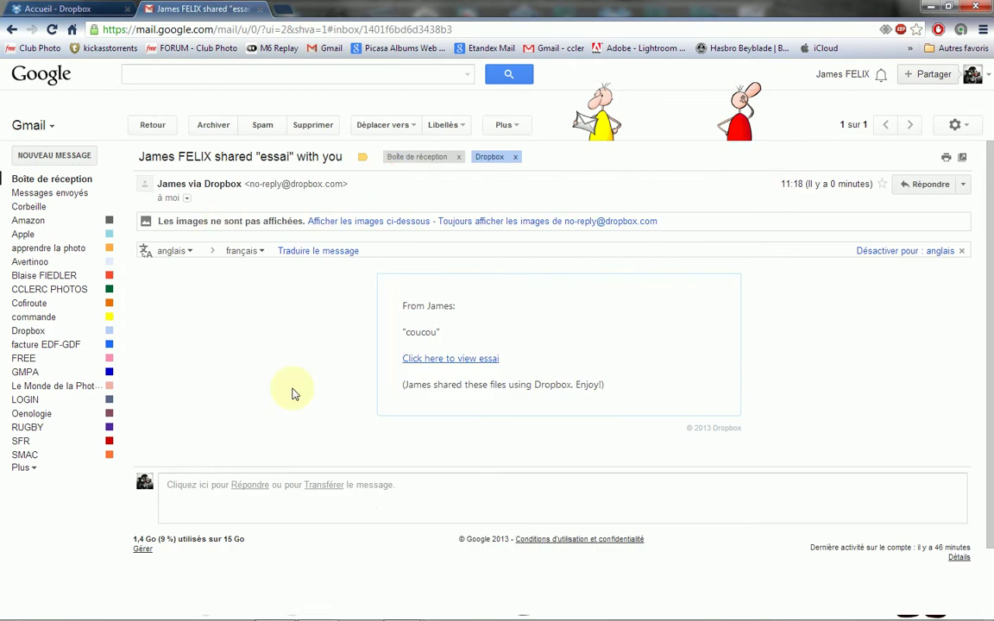
{"action": "left_click", "coordinate": [328, 221]}
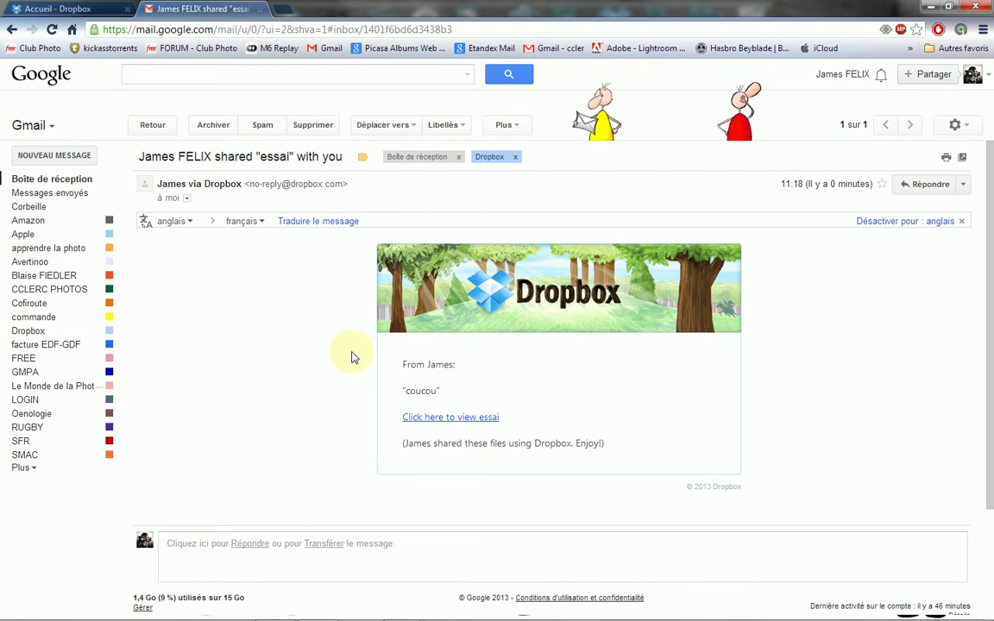
{"action": "left_click", "coordinate": [436, 419]}
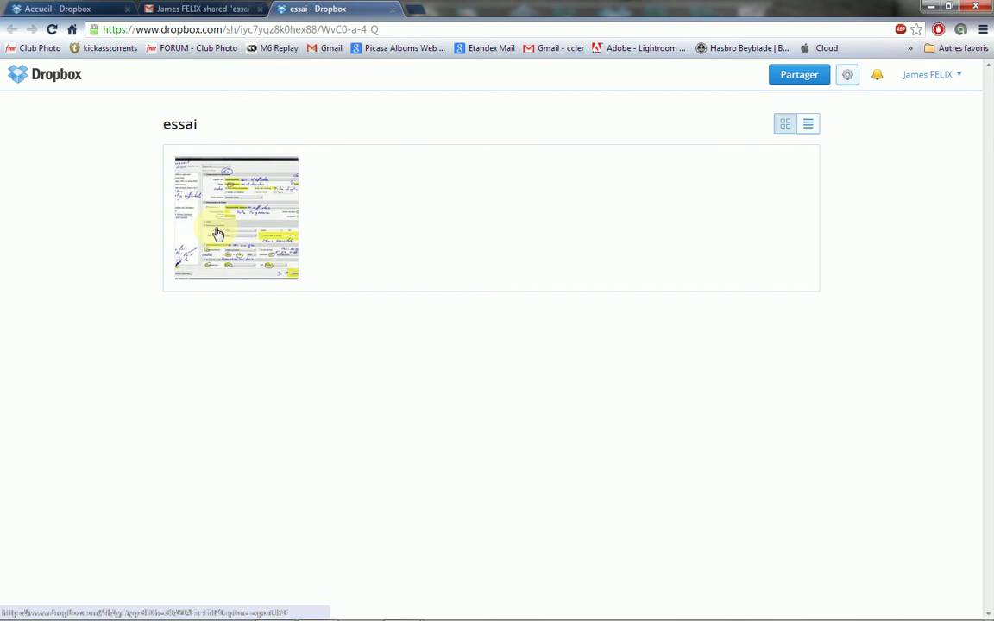
{"action": "left_click", "coordinate": [216, 228]}
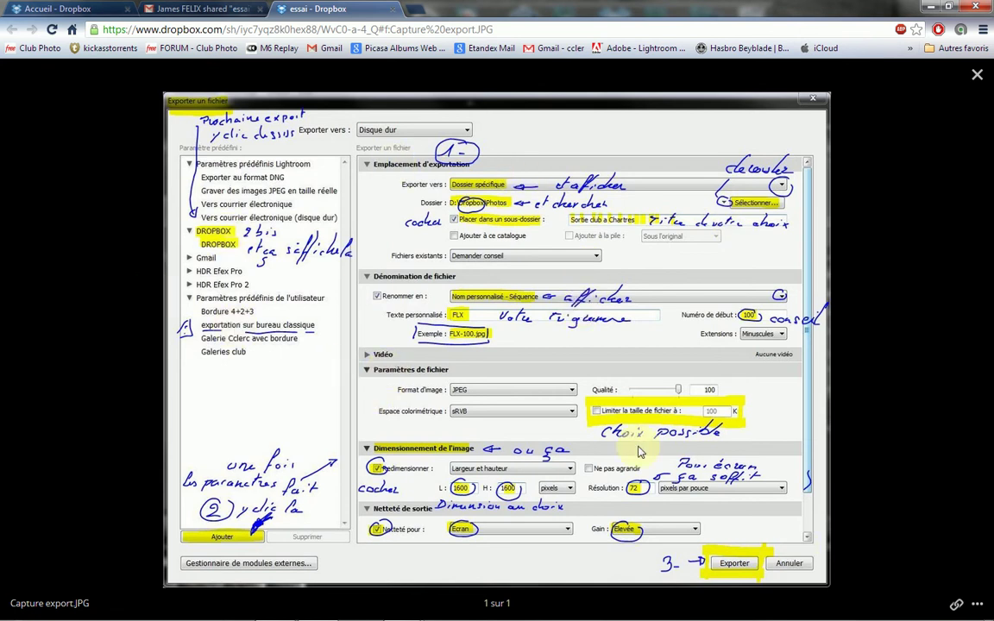
Start downloading the Capture export image with the desktop as destination, and cancel the save
{"action": "right_click", "coordinate": [468, 288]}
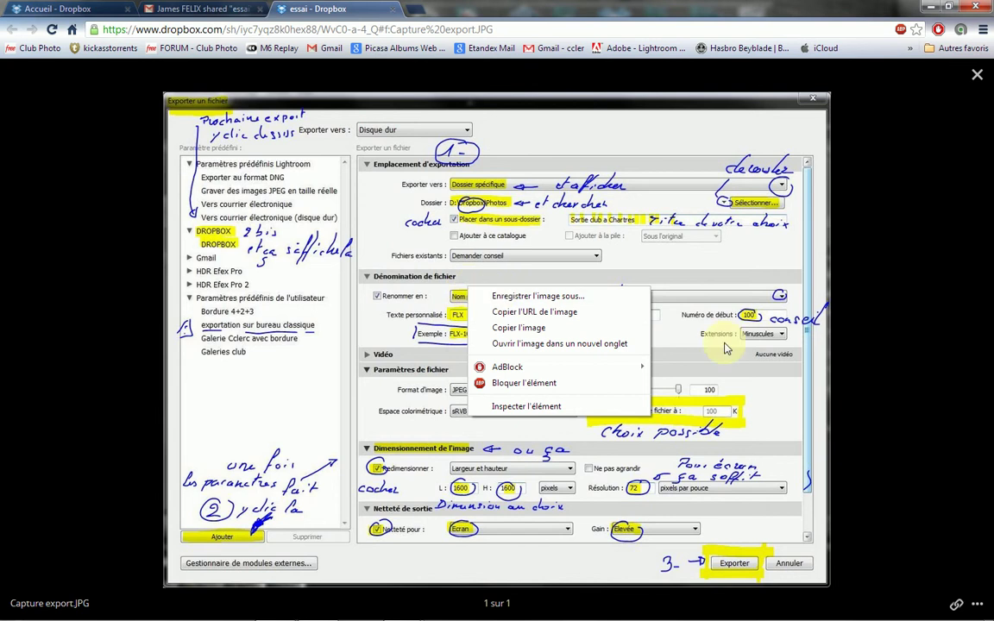
{"action": "left_click", "coordinate": [977, 605]}
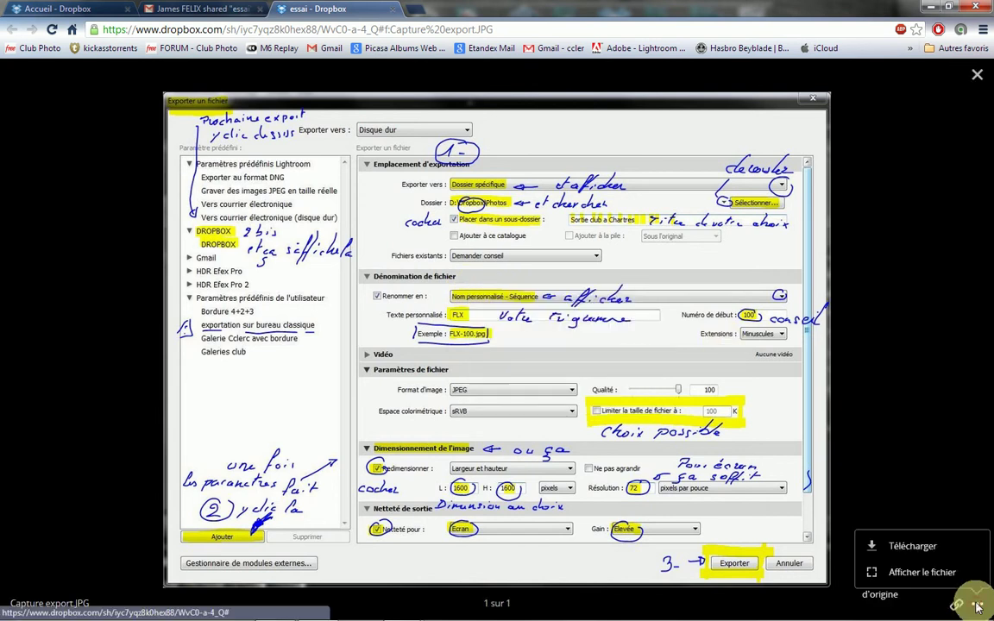
{"action": "left_click", "coordinate": [939, 547]}
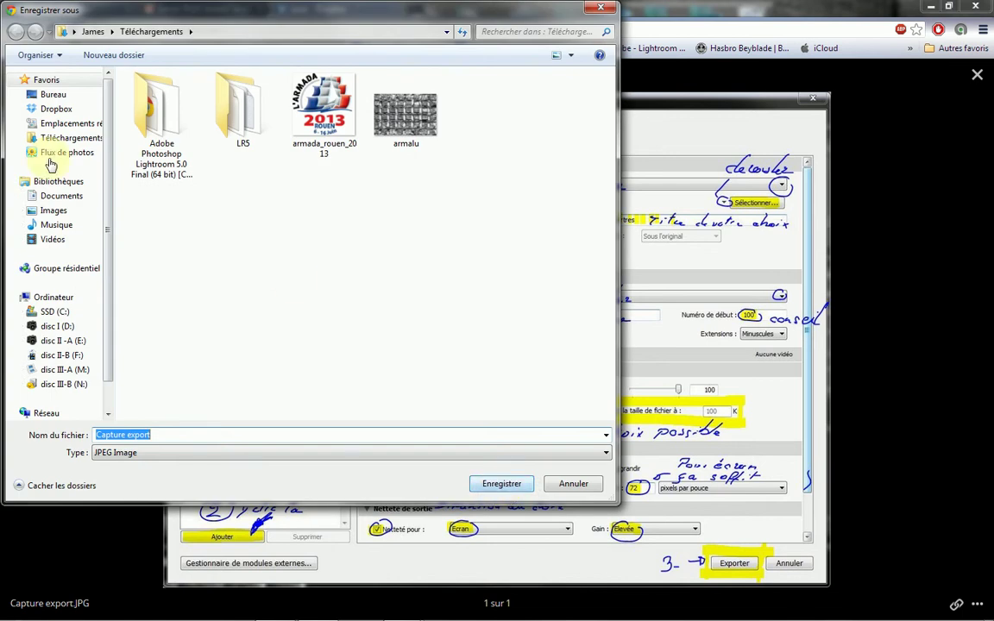
{"action": "left_click", "coordinate": [48, 95]}
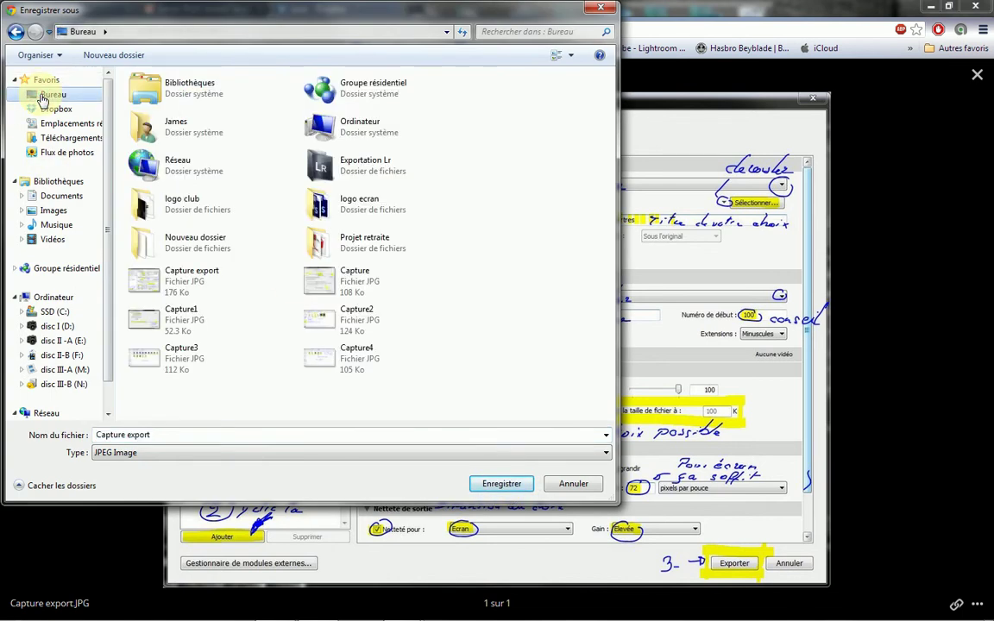
{"action": "left_click", "coordinate": [173, 436]}
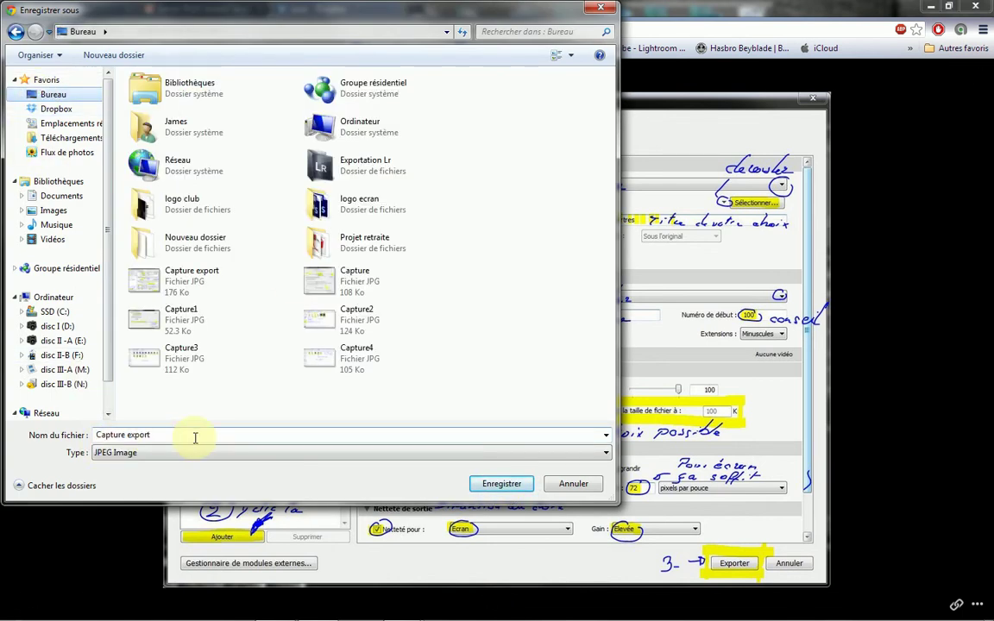
{"action": "left_click", "coordinate": [575, 488]}
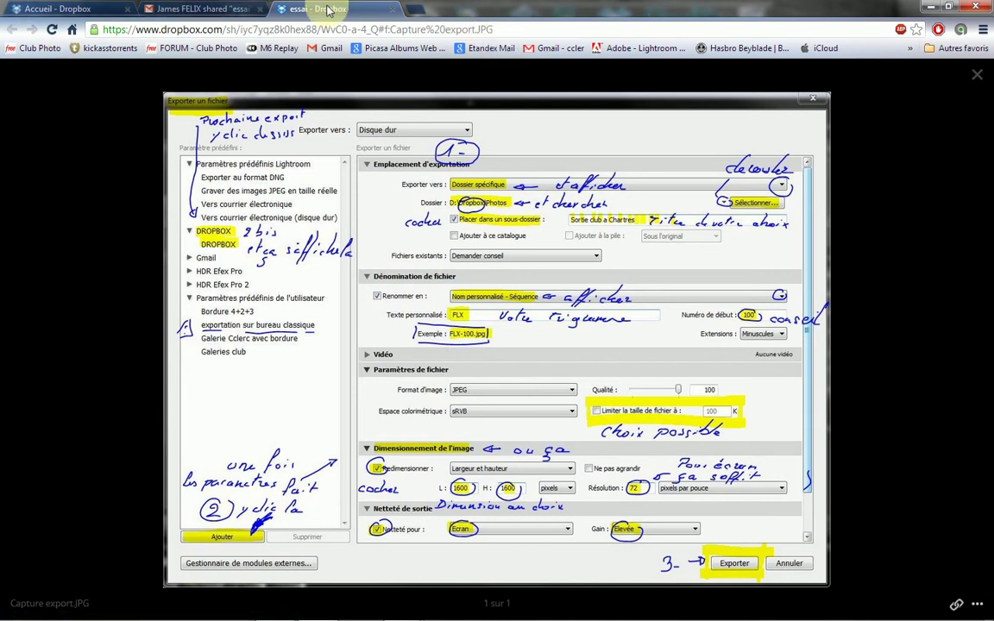
Close the shared image page, review the account's shared links (Liens) and return to the Dropbox file list
{"action": "left_click", "coordinate": [394, 8]}
{"action": "left_click", "coordinate": [102, 12]}
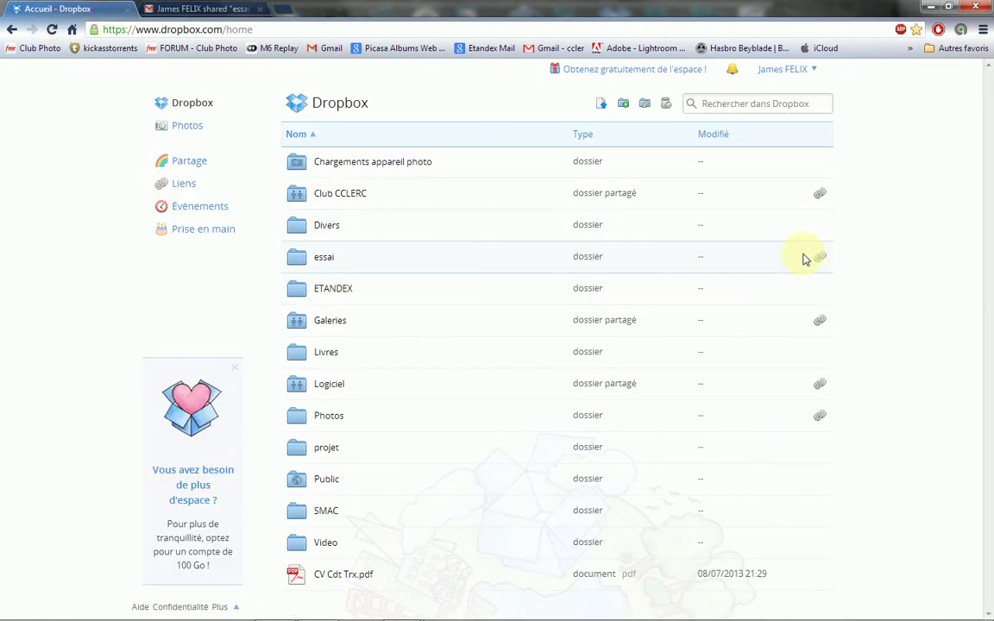
{"action": "left_click", "coordinate": [317, 260]}
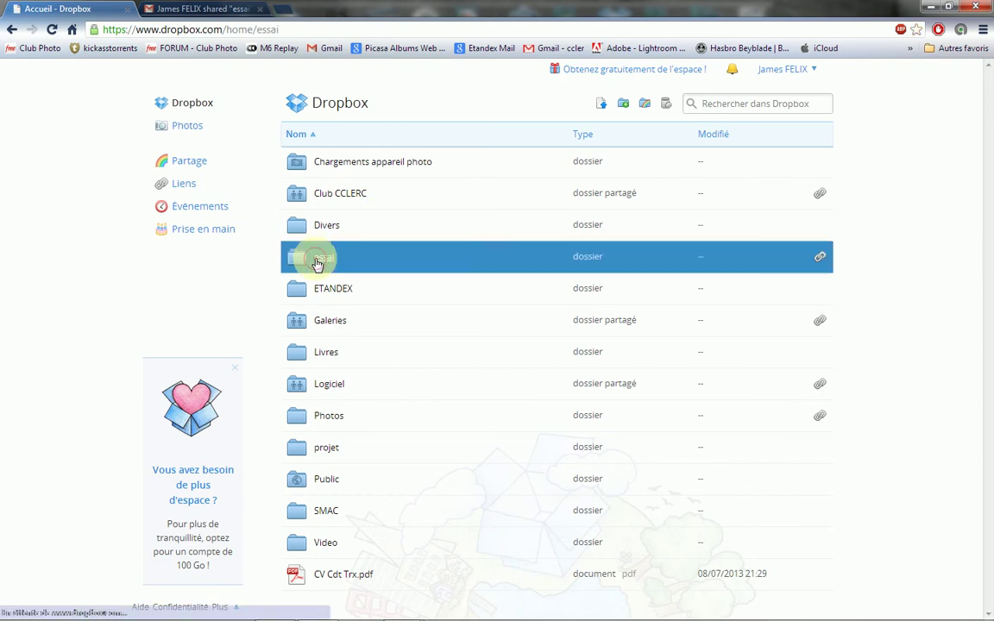
{"action": "left_click", "coordinate": [187, 185]}
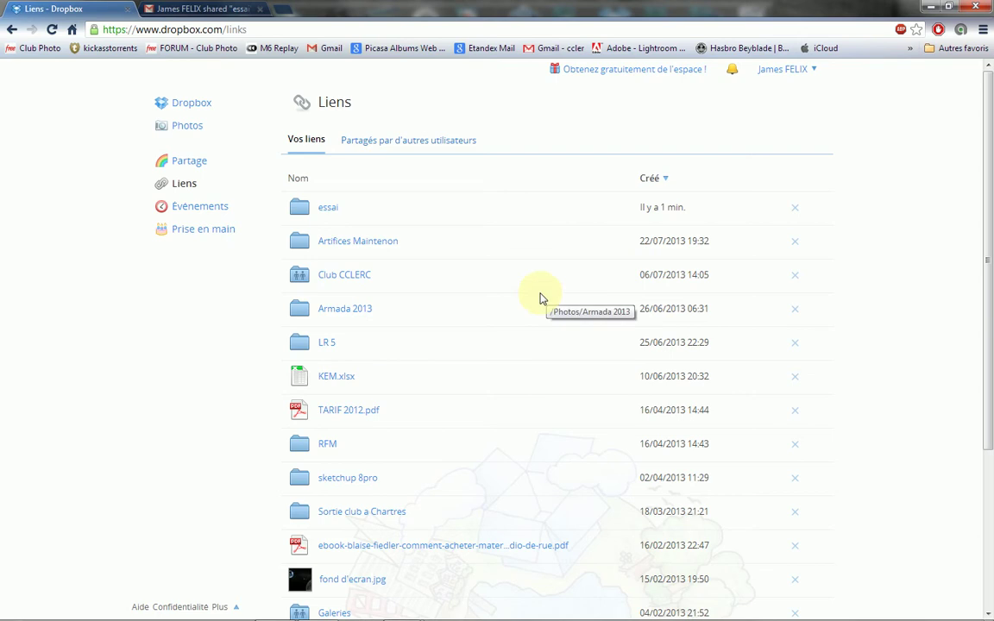
{"action": "left_click", "coordinate": [12, 29]}
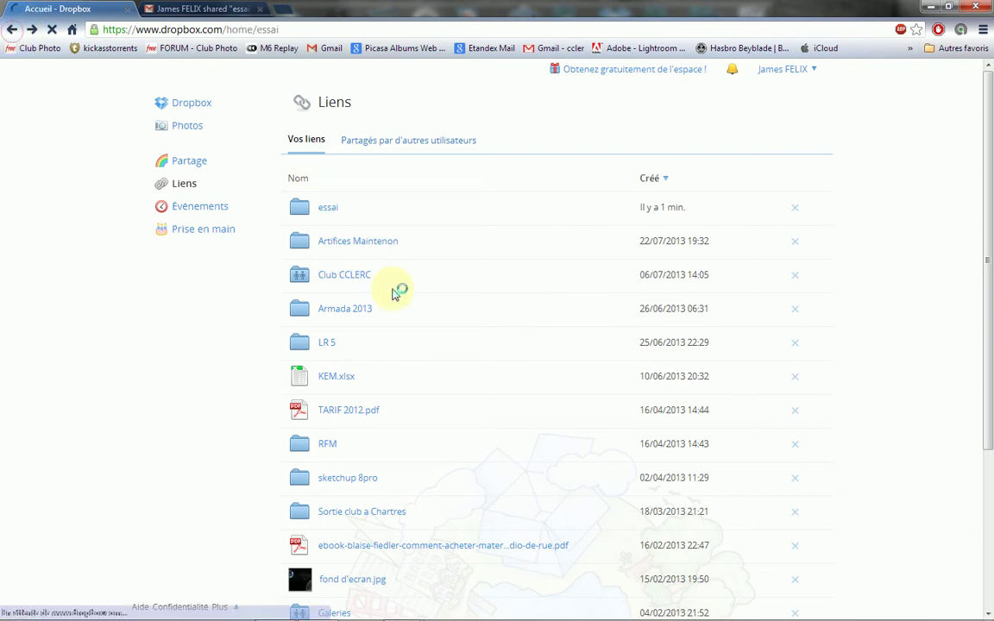
{"action": "left_click", "coordinate": [12, 30]}
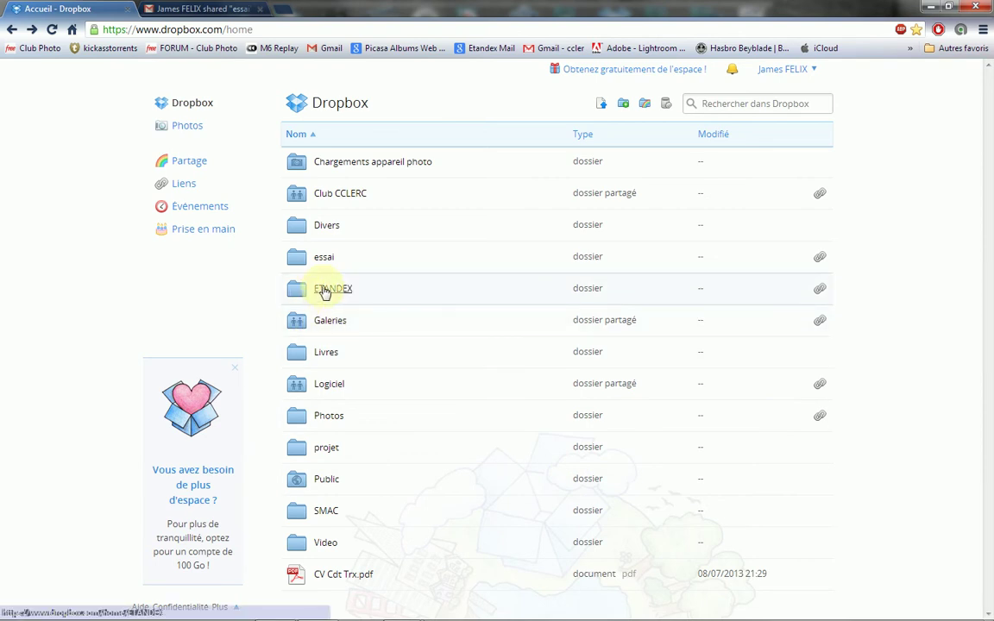
Bring up link sharing for the essai folder through its available actions, and close it without sending
{"action": "right_click", "coordinate": [305, 262]}
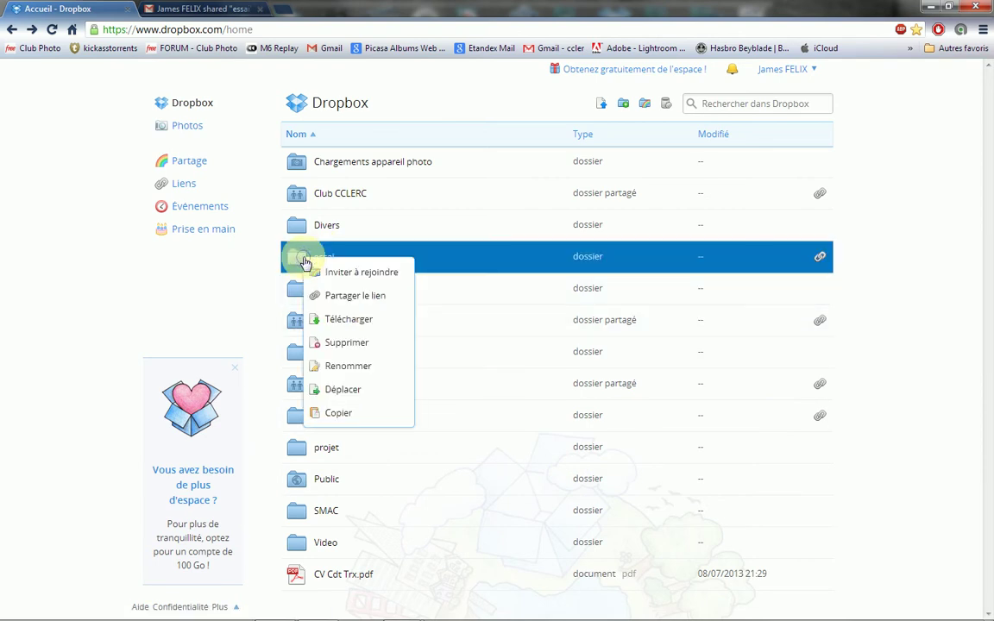
{"action": "left_click", "coordinate": [361, 301]}
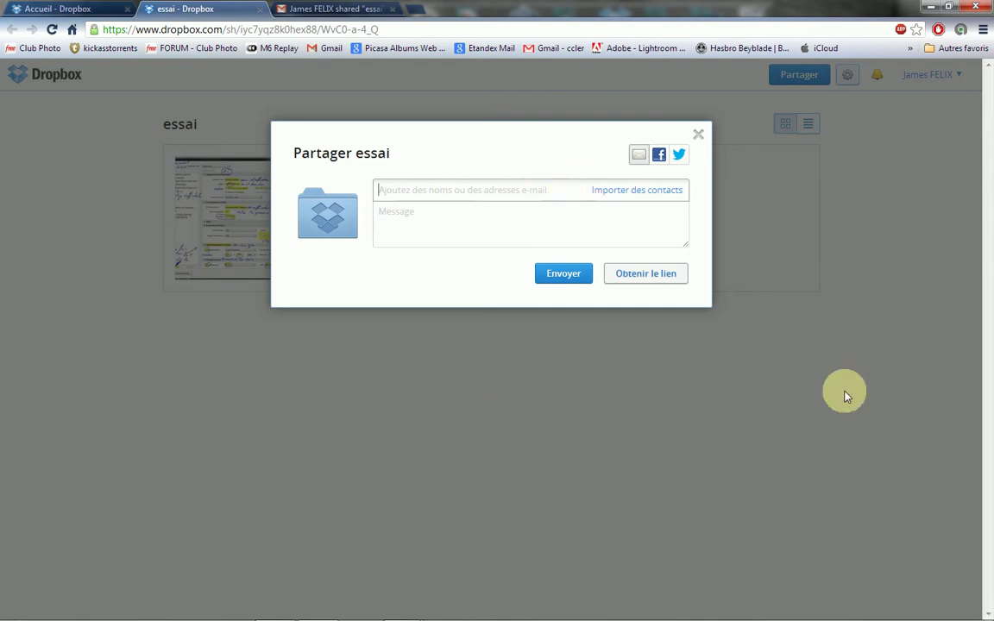
{"action": "left_click", "coordinate": [696, 136]}
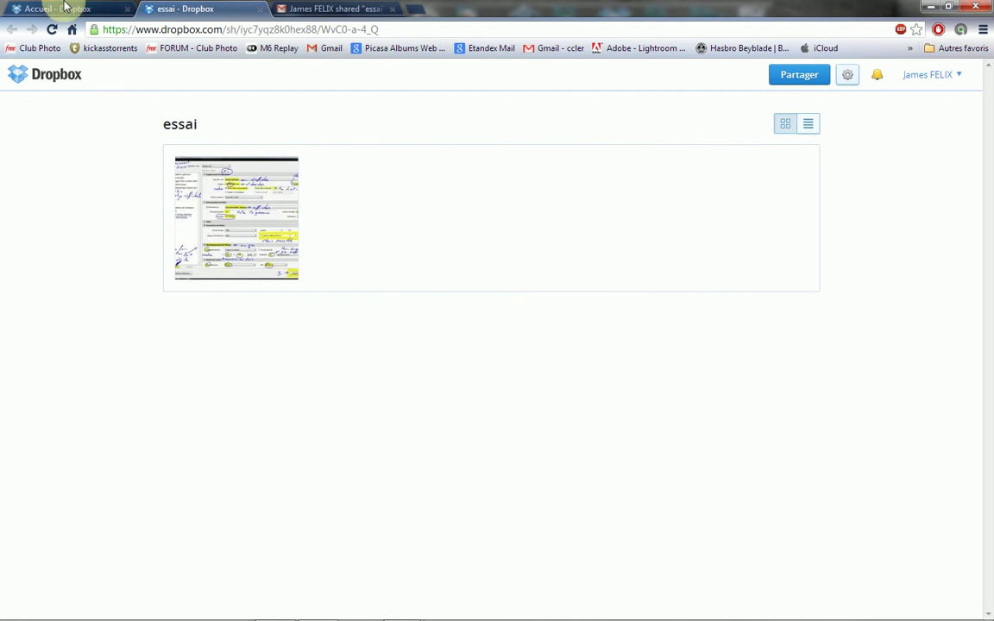
{"action": "left_click", "coordinate": [260, 9]}
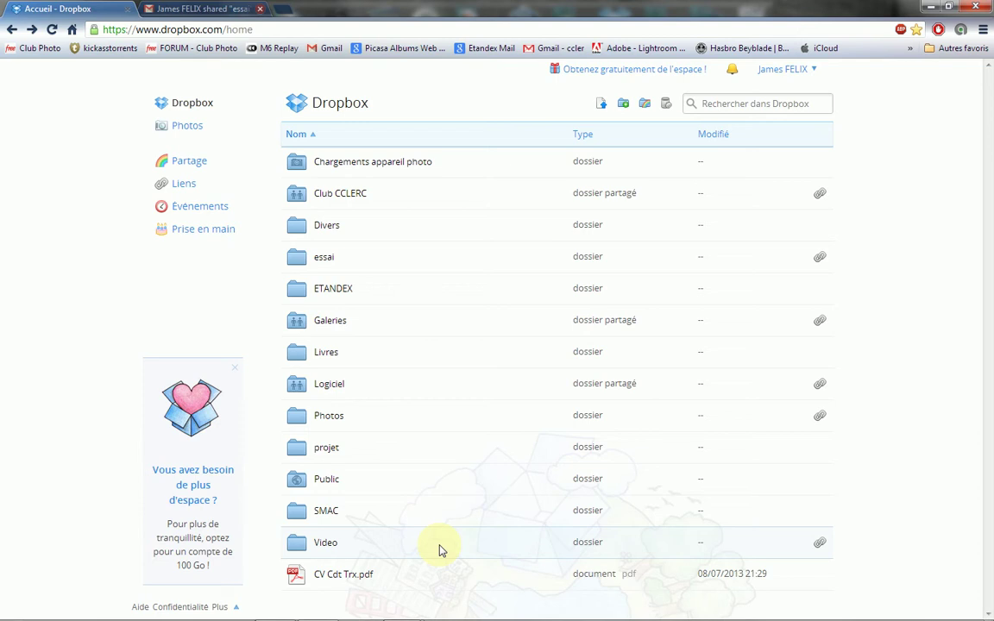
Open the Collectif-14juillet2013 folder in Club CCLERC's Photos pour Galeries folder and view one of its images full size
{"action": "right_click", "coordinate": [335, 583]}
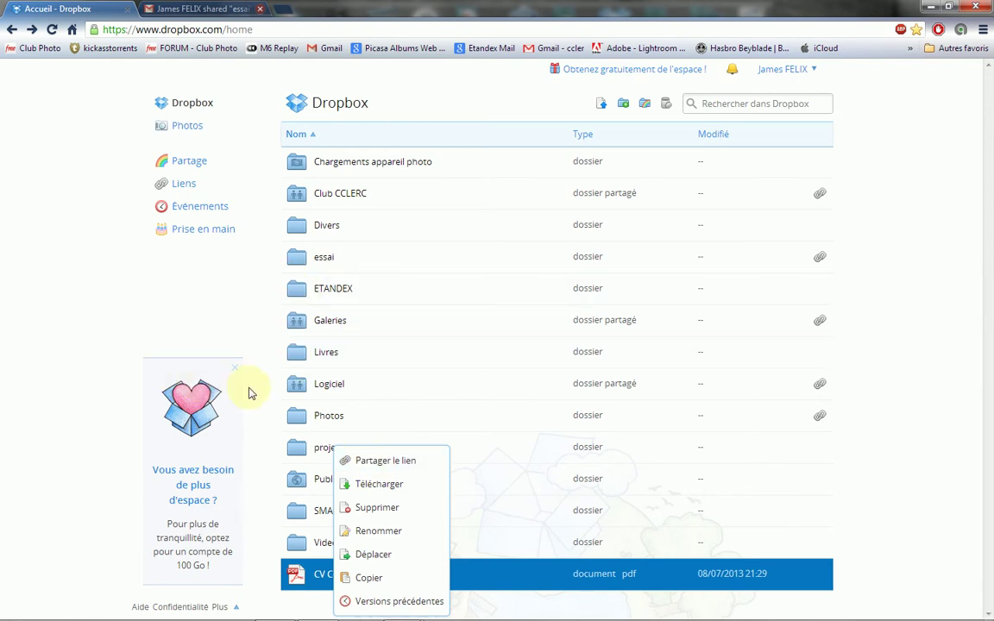
{"action": "left_click", "coordinate": [295, 198]}
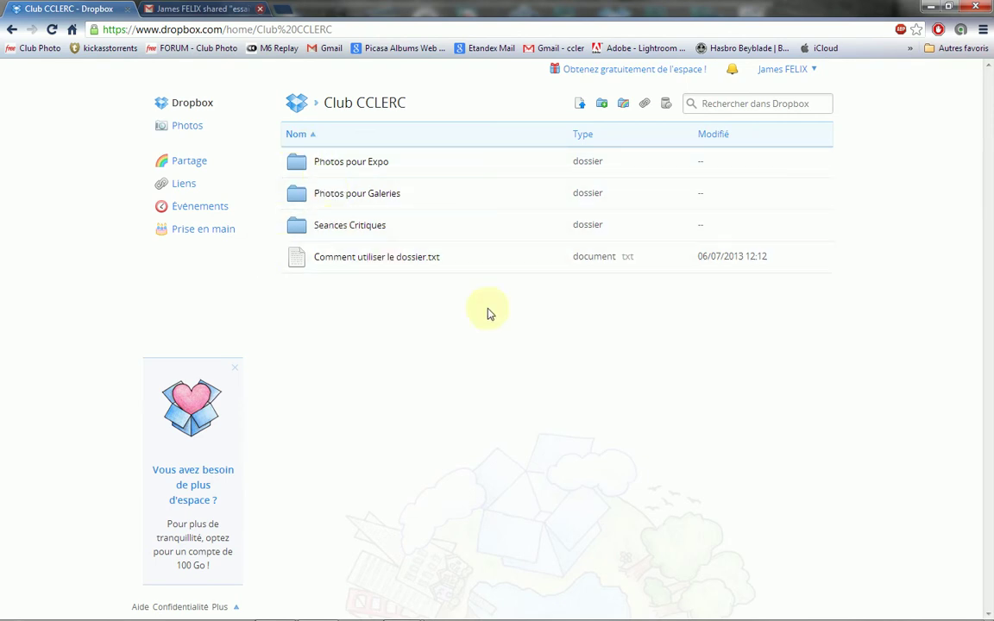
{"action": "left_click", "coordinate": [295, 194]}
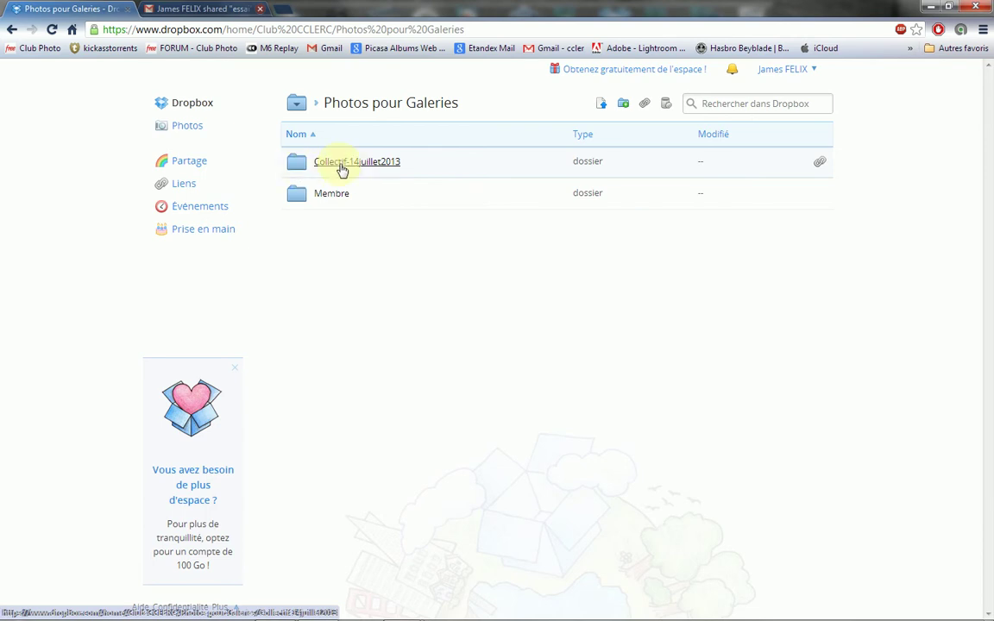
{"action": "left_click", "coordinate": [300, 167]}
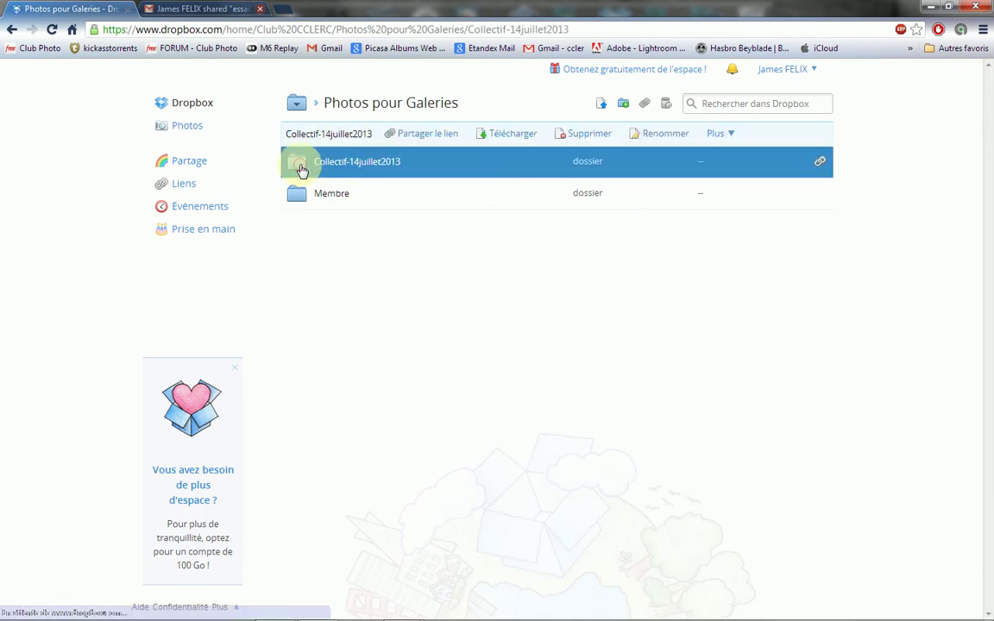
{"action": "left_click", "coordinate": [295, 165]}
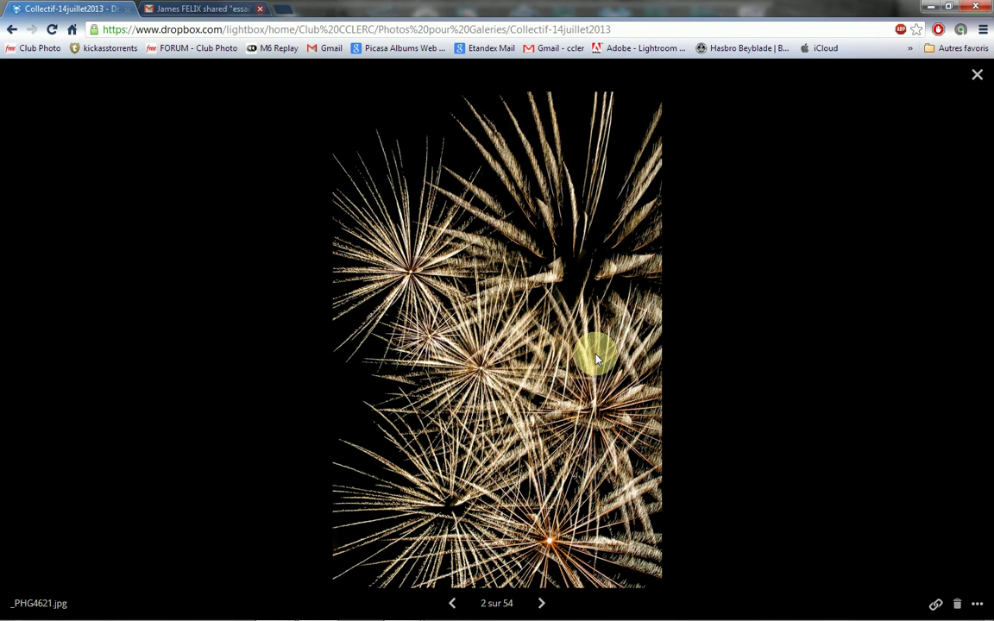
Return to the file list of Collectif-14juillet2013 and look through all the images in the folder
{"action": "left_click", "coordinate": [12, 29]}
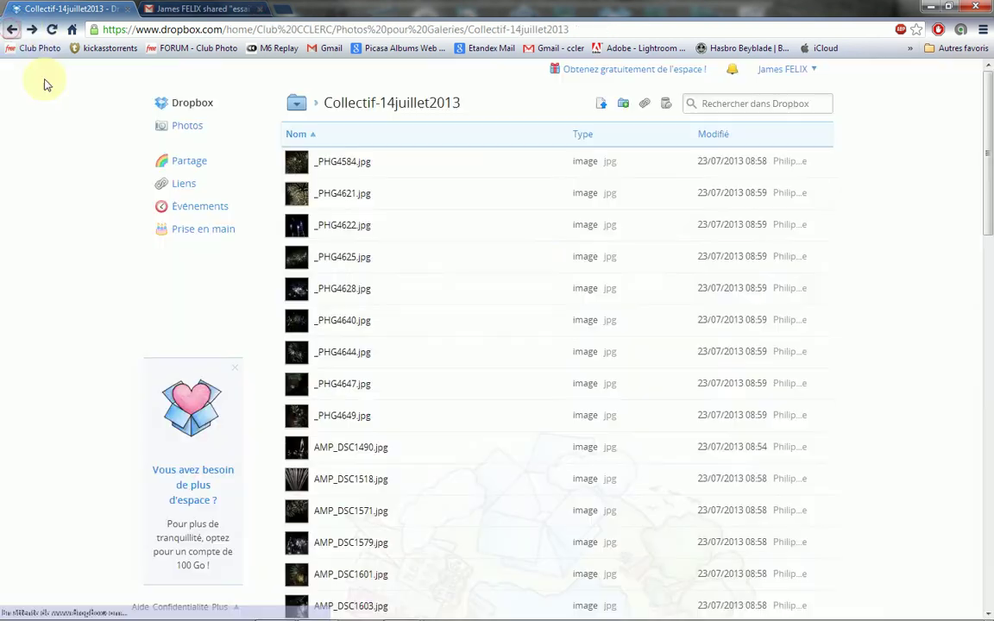
{"action": "scroll", "coordinate": [366, 195], "scroll_direction": "down", "scroll_amount": 10}
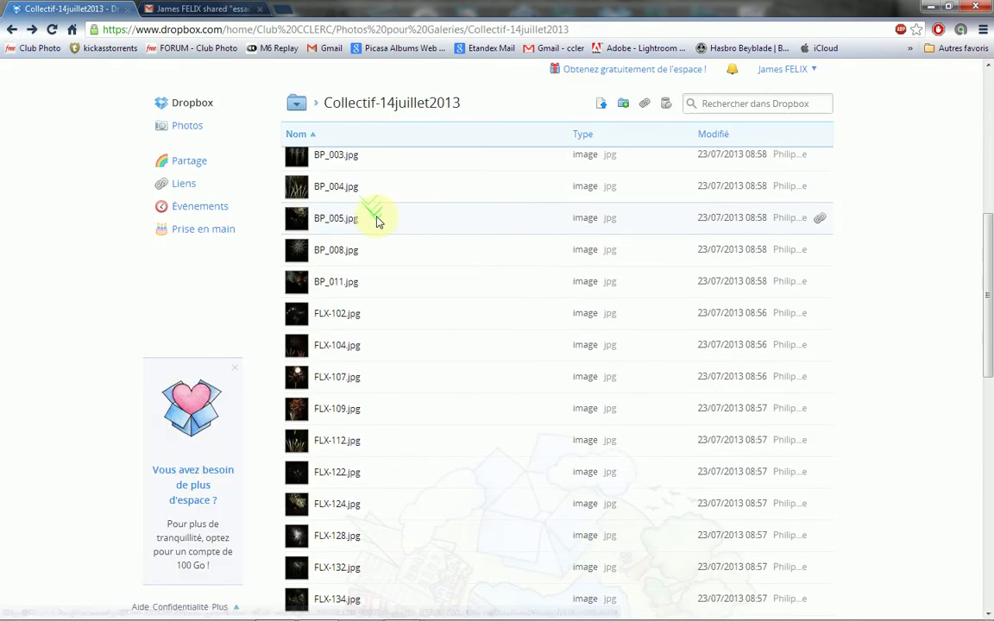
{"action": "scroll", "coordinate": [383, 285], "scroll_direction": "down", "scroll_amount": 3}
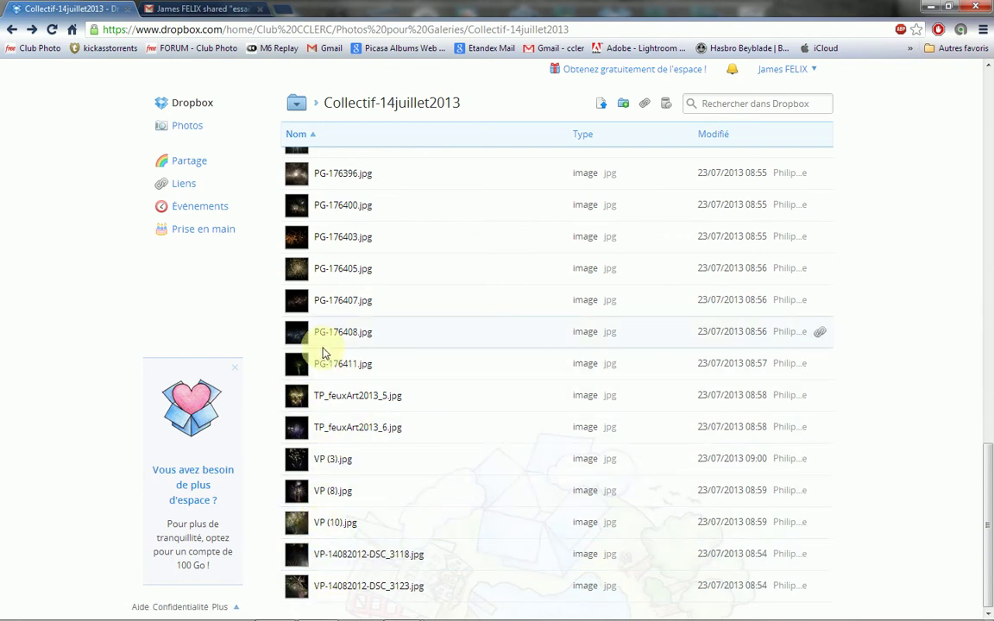
{"action": "scroll", "coordinate": [324, 338], "scroll_direction": "up", "scroll_amount": 1}
{"action": "scroll", "coordinate": [323, 336], "scroll_direction": "up", "scroll_amount": 2}
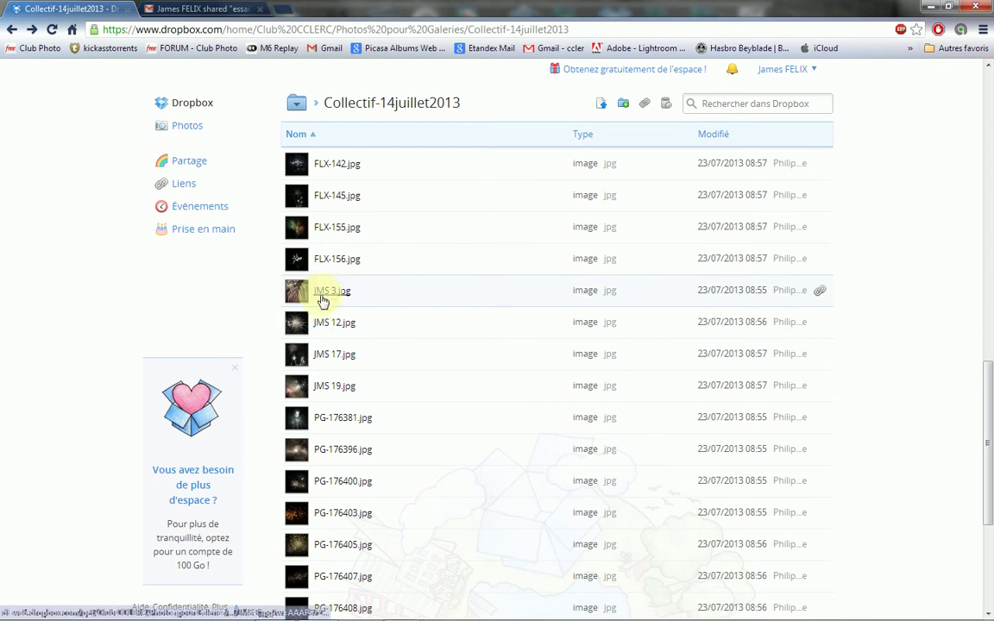
{"action": "scroll", "coordinate": [323, 300], "scroll_direction": "up", "scroll_amount": 2}
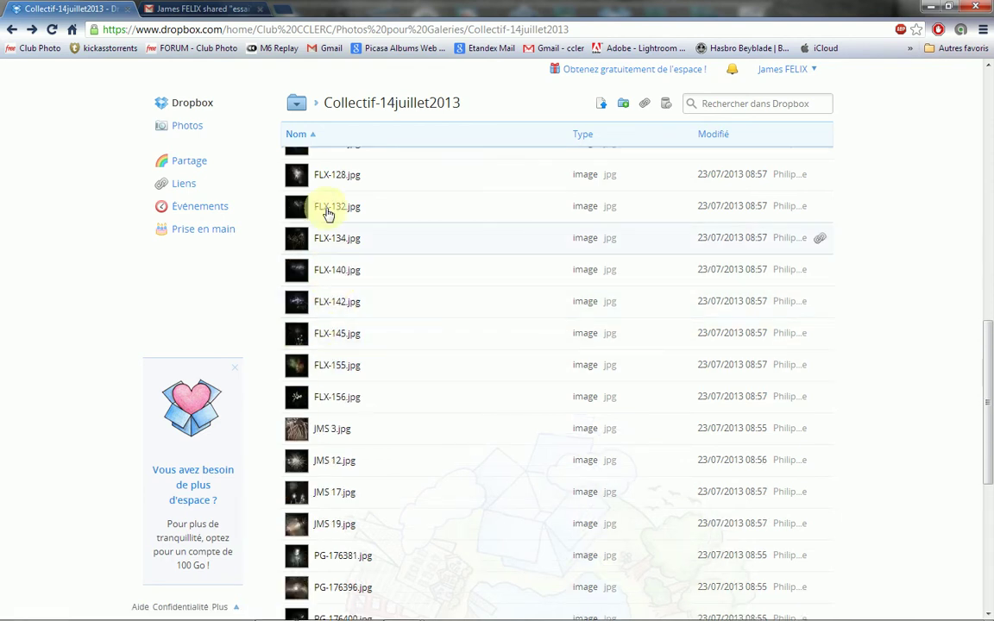
{"action": "scroll", "coordinate": [328, 206], "scroll_direction": "up", "scroll_amount": 1}
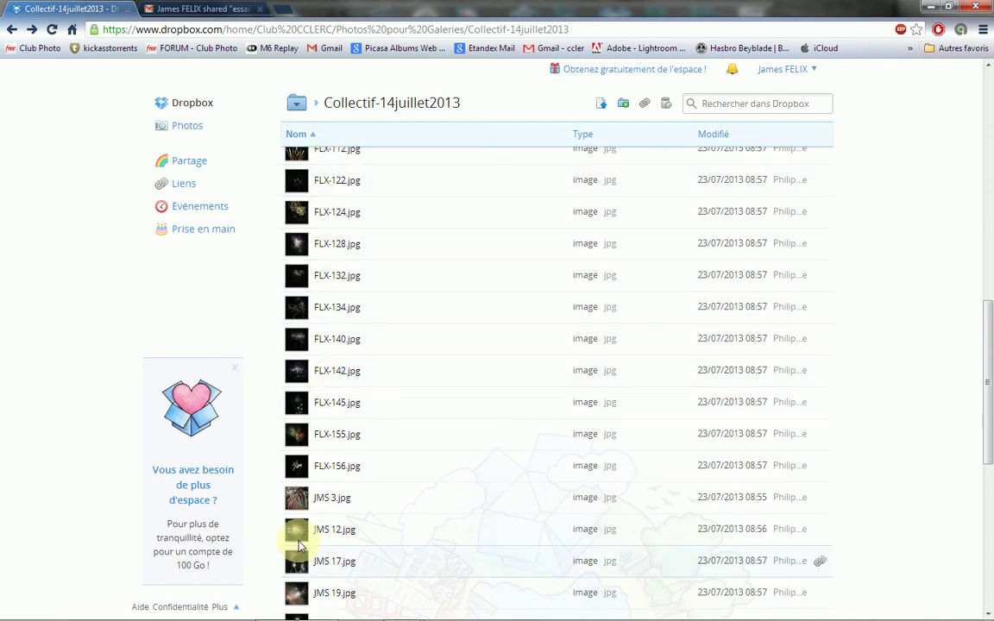
{"action": "scroll", "coordinate": [321, 466], "scroll_direction": "up", "scroll_amount": 3}
{"action": "scroll", "coordinate": [318, 221], "scroll_direction": "down", "scroll_amount": 2}
{"action": "scroll", "coordinate": [320, 224], "scroll_direction": "down", "scroll_amount": 5}
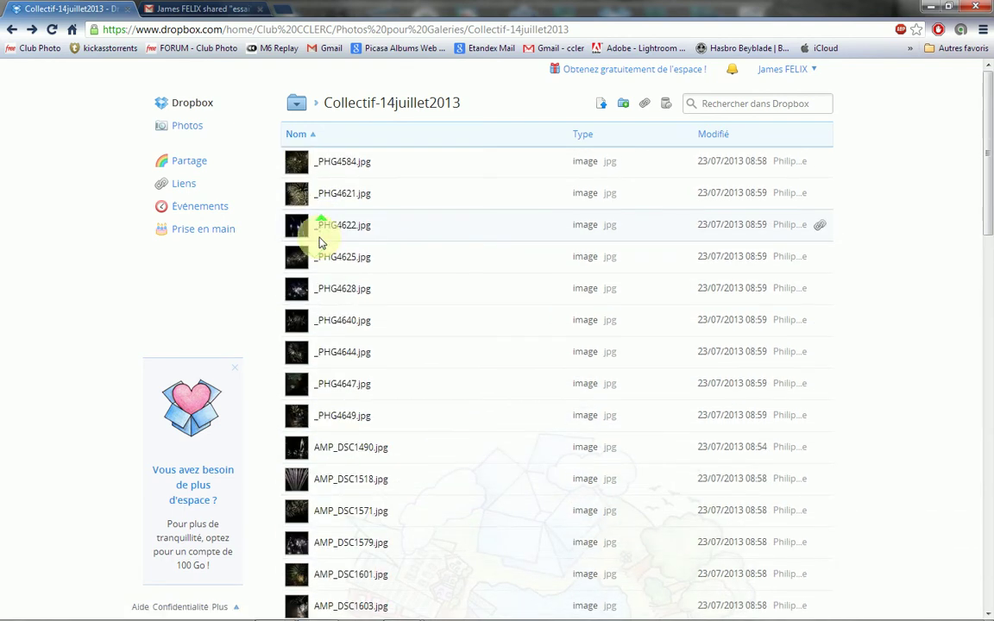
{"action": "scroll", "coordinate": [338, 460], "scroll_direction": "down", "scroll_amount": 3}
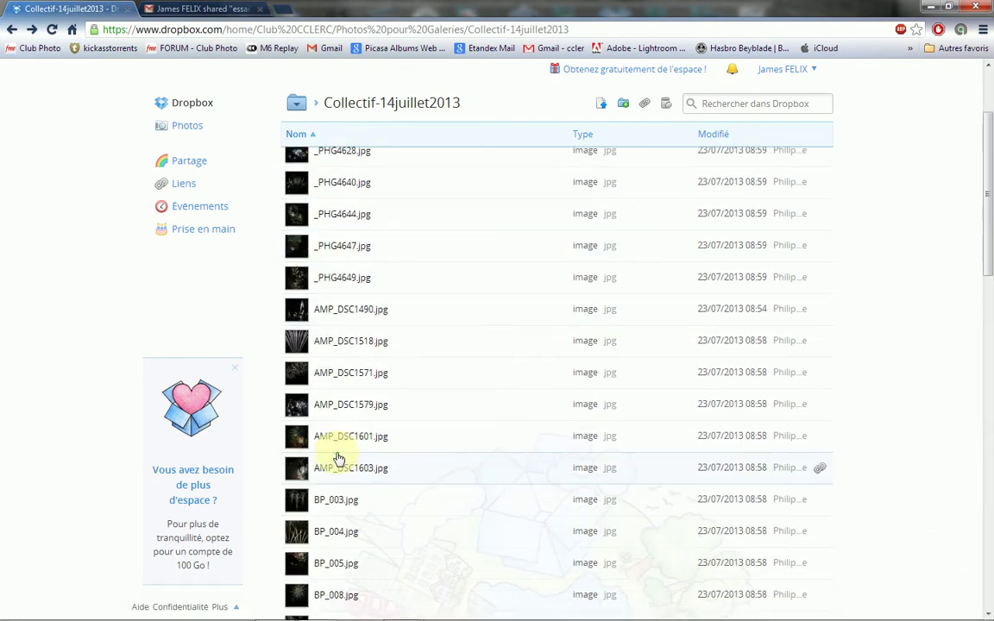
{"action": "scroll", "coordinate": [318, 514], "scroll_direction": "up", "scroll_amount": 3}
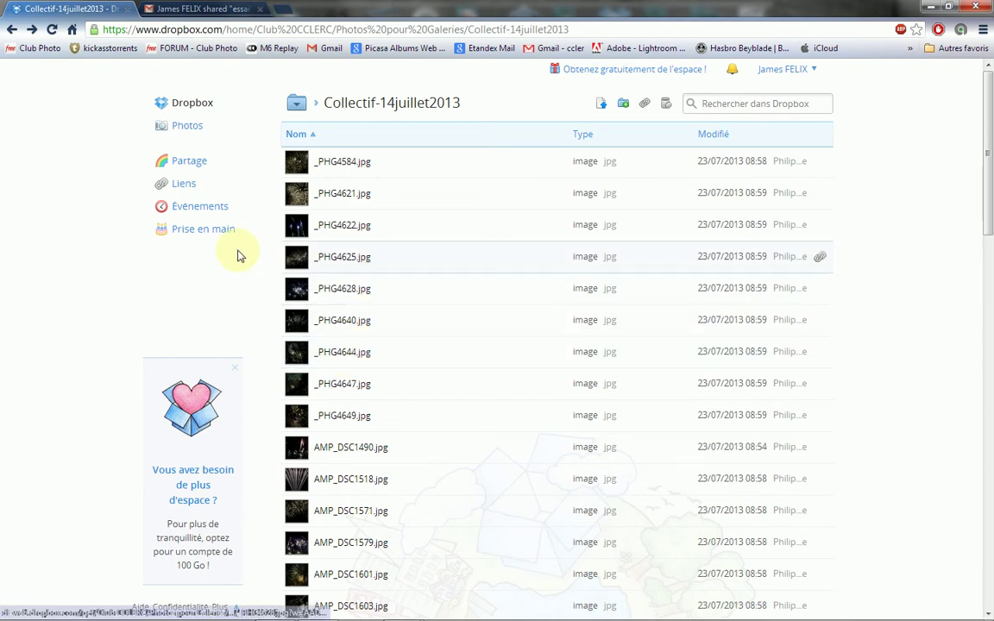
Return to the Dropbox root folder, check the contents of the essai folder and come back to the root list
{"action": "left_click", "coordinate": [9, 30]}
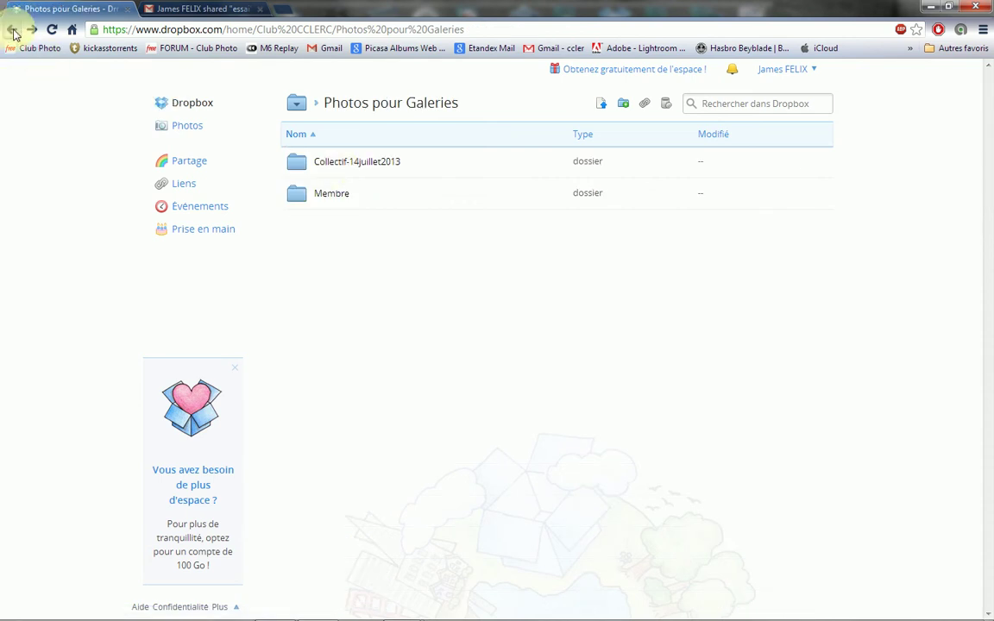
{"action": "left_click", "coordinate": [12, 30]}
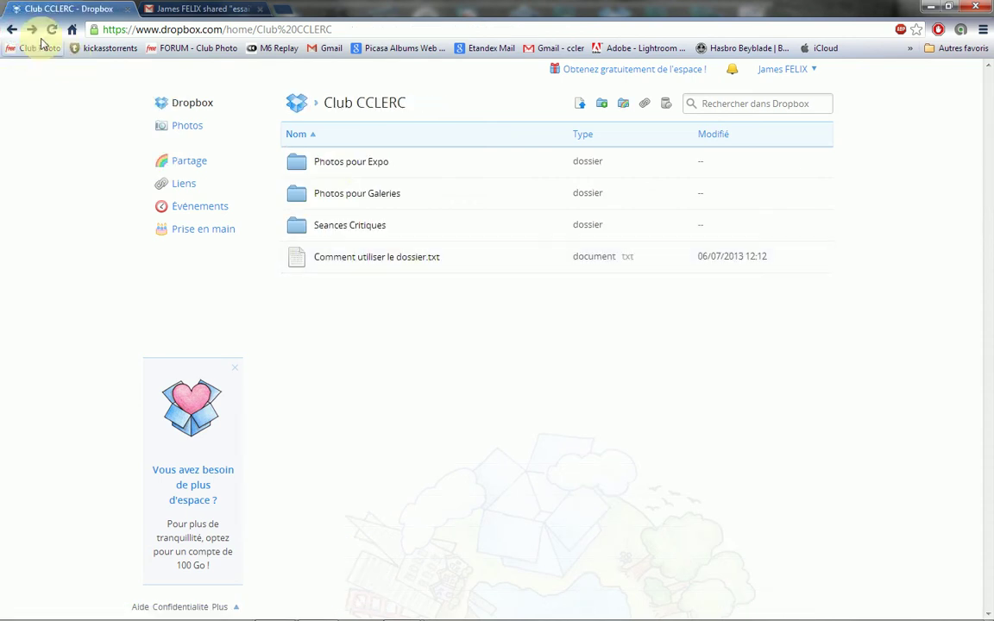
{"action": "left_click", "coordinate": [11, 30]}
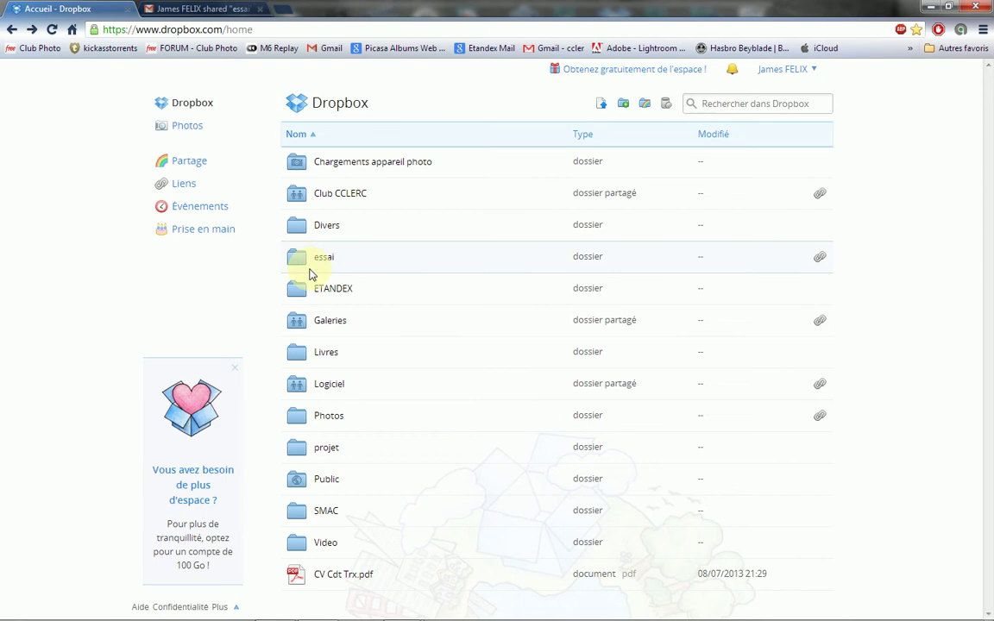
{"action": "left_click", "coordinate": [300, 266]}
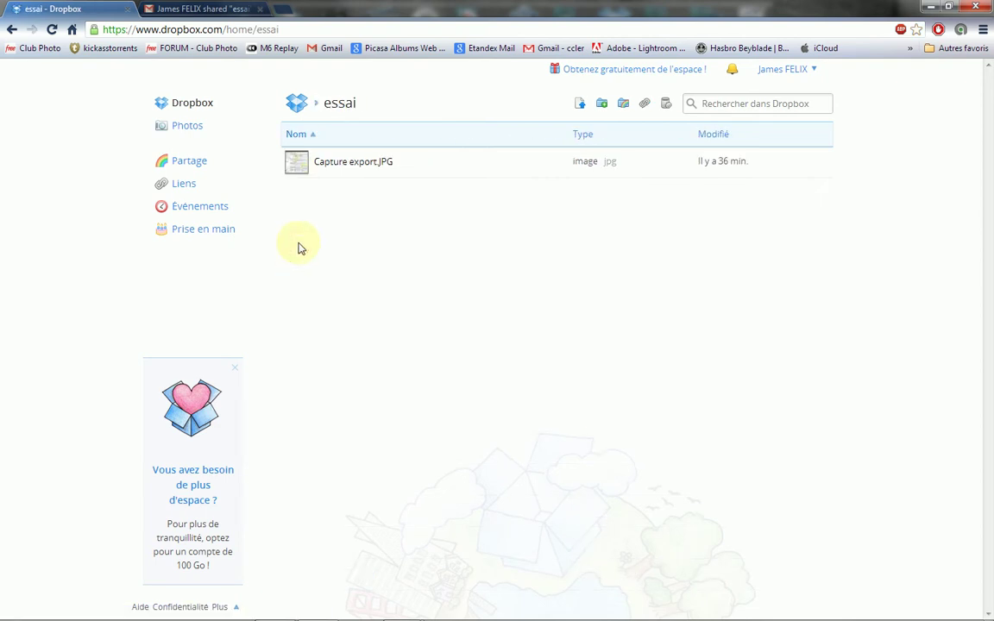
{"action": "left_click", "coordinate": [12, 30]}
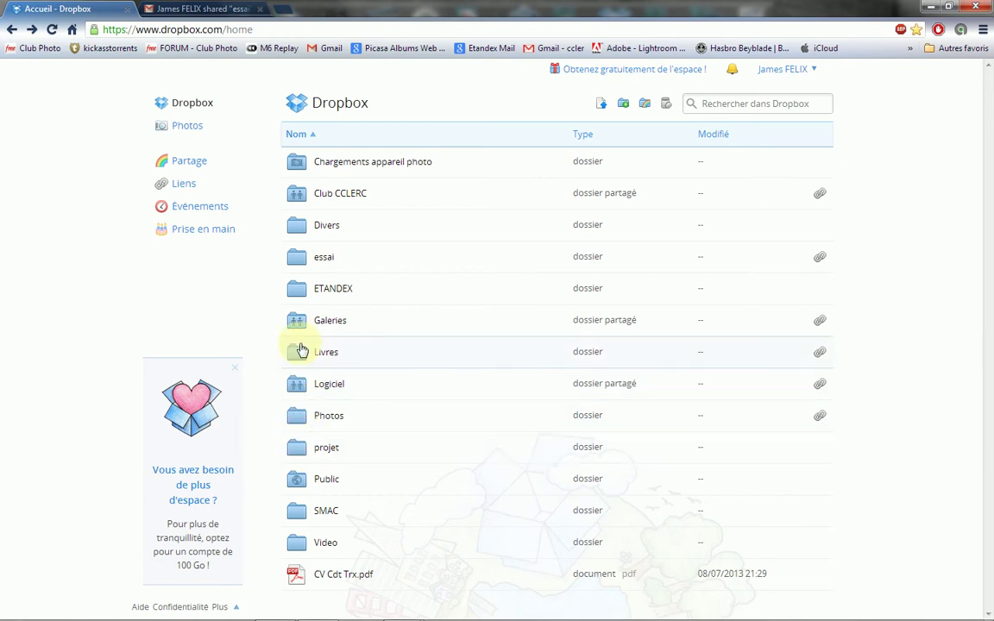
Open the form for inviting other people to join the essai folder (Inviter à rejoindre)
{"action": "right_click", "coordinate": [293, 262]}
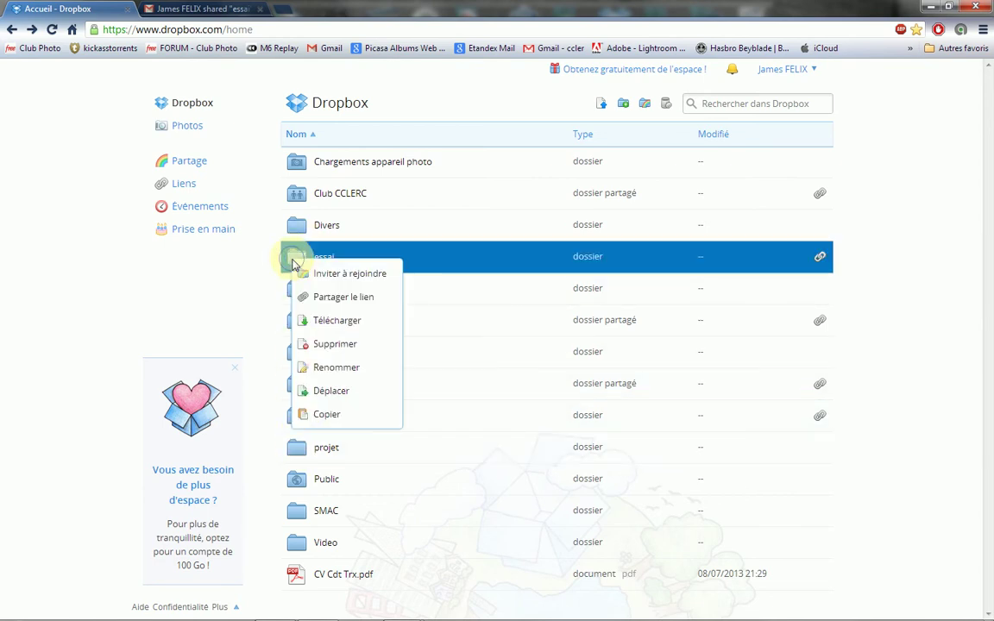
{"action": "left_click", "coordinate": [338, 276]}
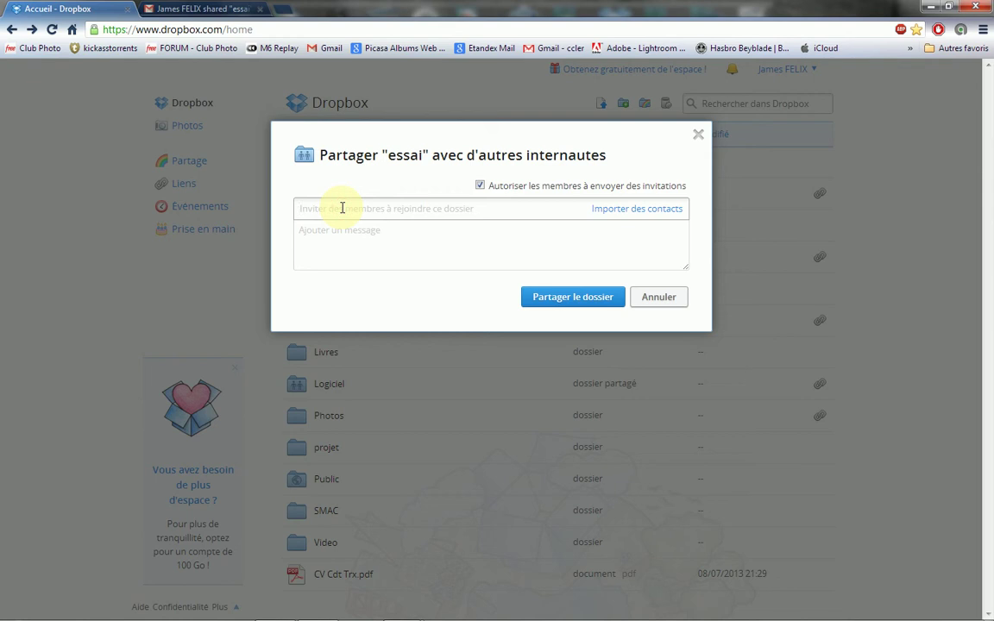
{"action": "type", "text": "ga"}
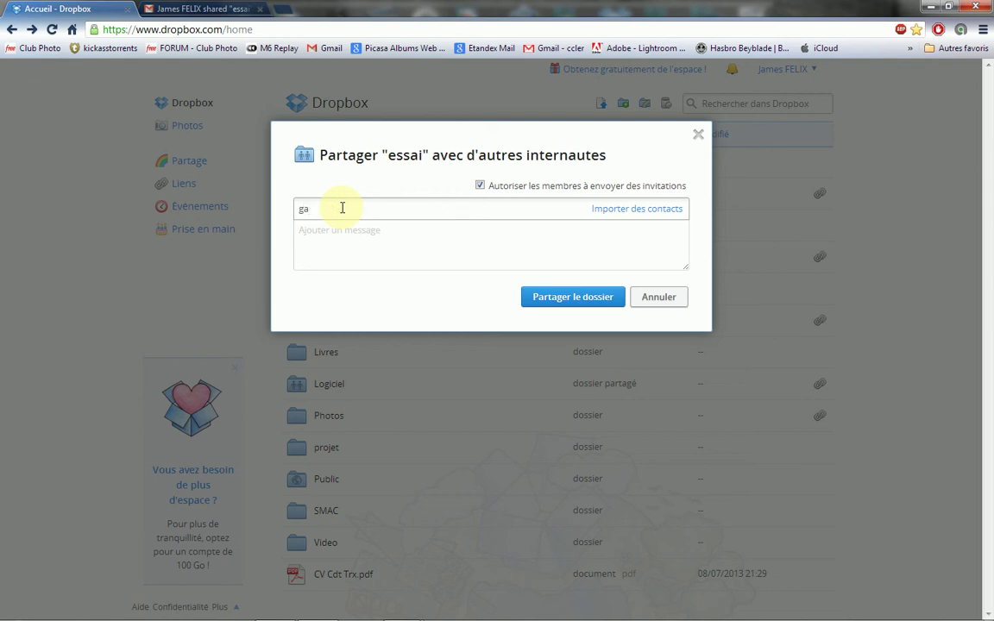
{"action": "type", "text": "r"}
{"action": "key", "text": "BackSpace"}
{"action": "key", "text": "BackSpace"}
{"action": "key", "text": "BackSpace"}
{"action": "type", "text": "p"}
{"action": "key", "text": "BackSpace"}
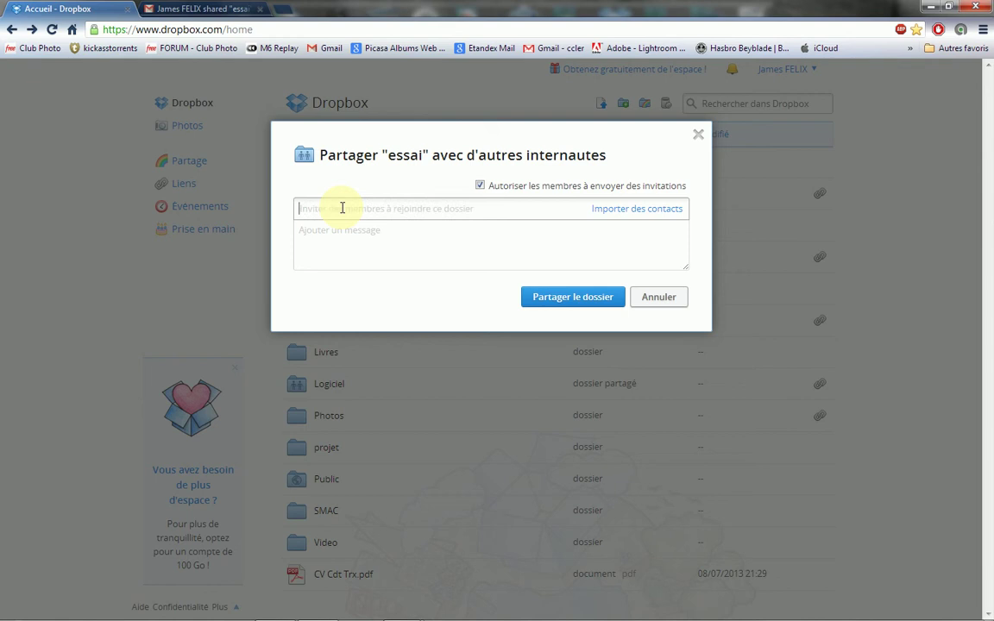
{"action": "type", "text": "fe"}
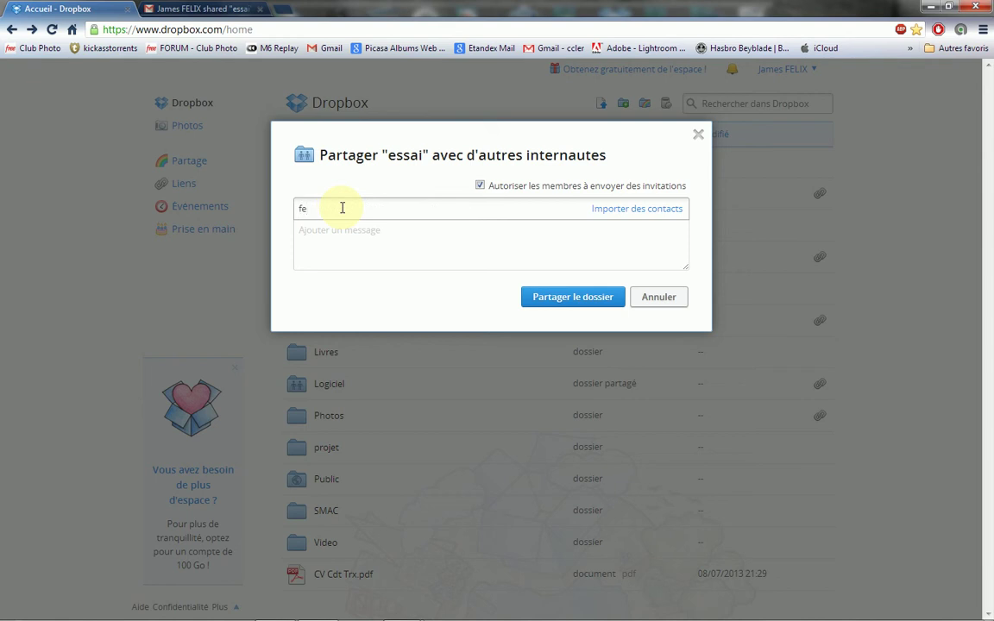
{"action": "key", "text": "BackSpace"}
{"action": "key", "text": "BackSpace"}
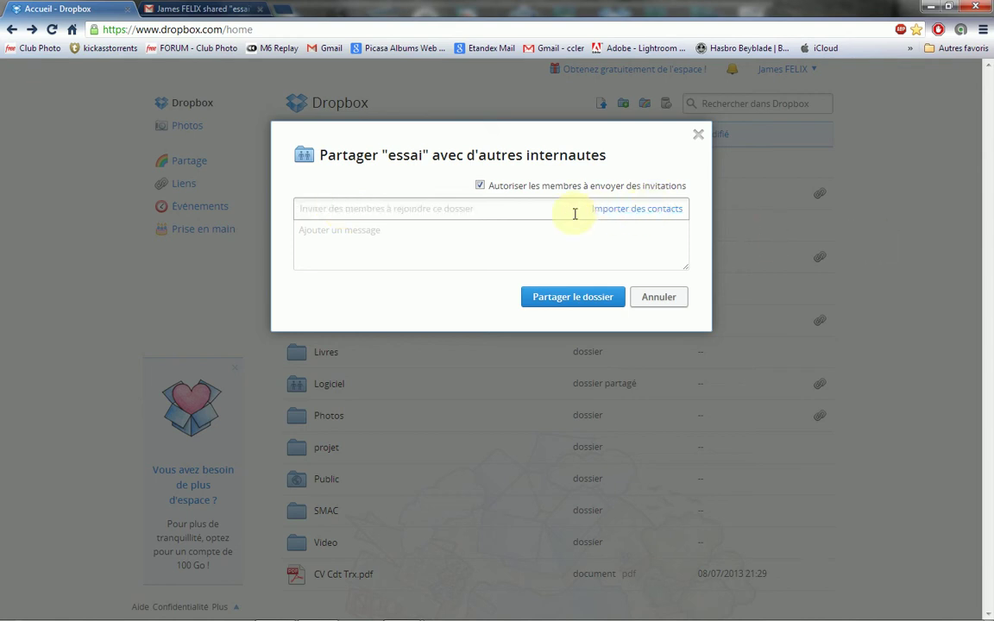
Choose Gmail as the source for importing contacts, and add a suggested contact's e-mail address as an invited member of the essai folder
{"action": "left_click", "coordinate": [608, 211]}
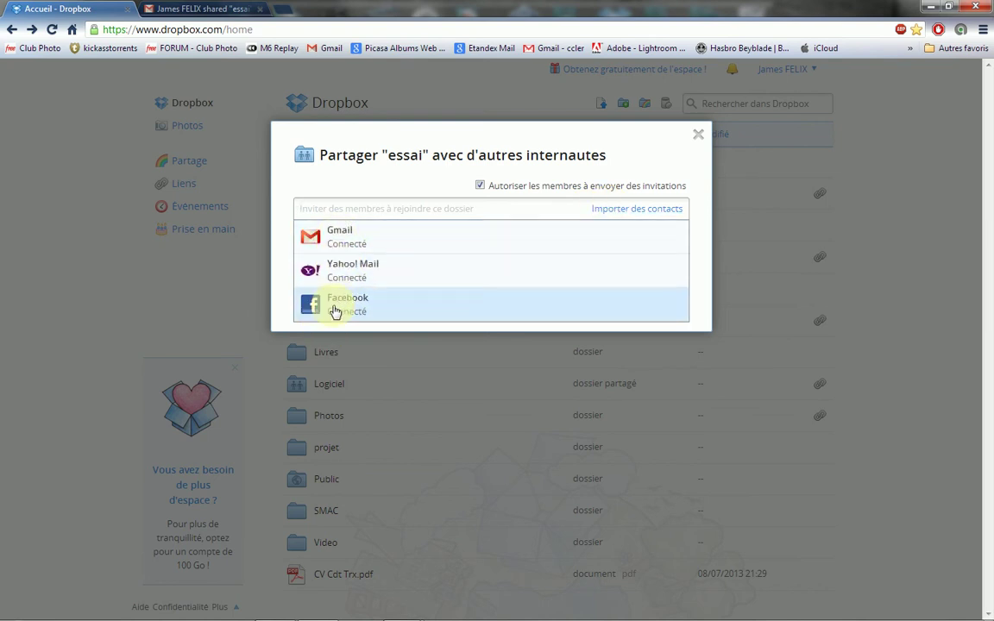
{"action": "left_click", "coordinate": [339, 247]}
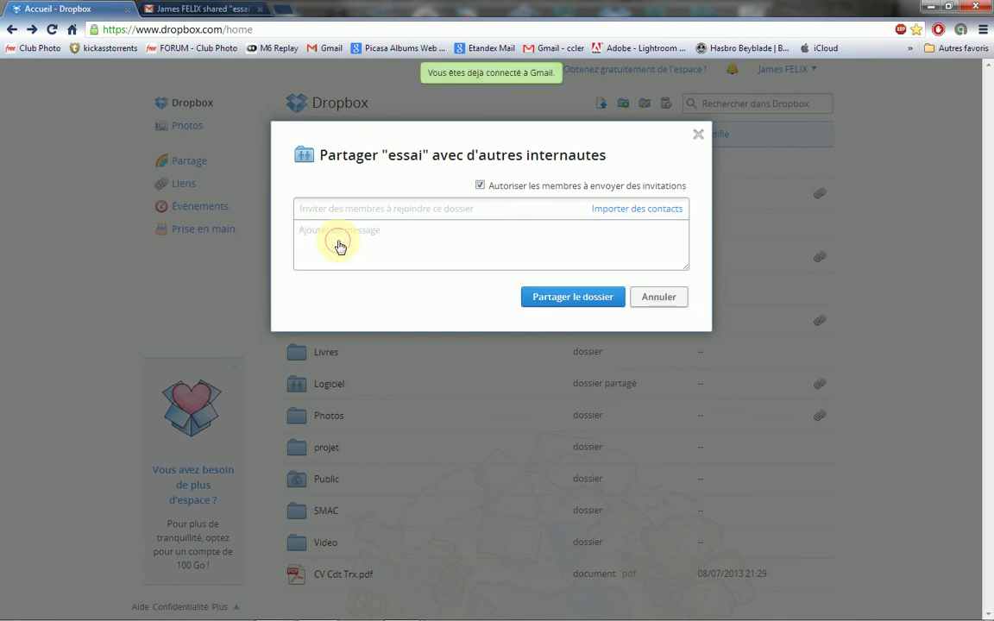
{"action": "left_click", "coordinate": [330, 209]}
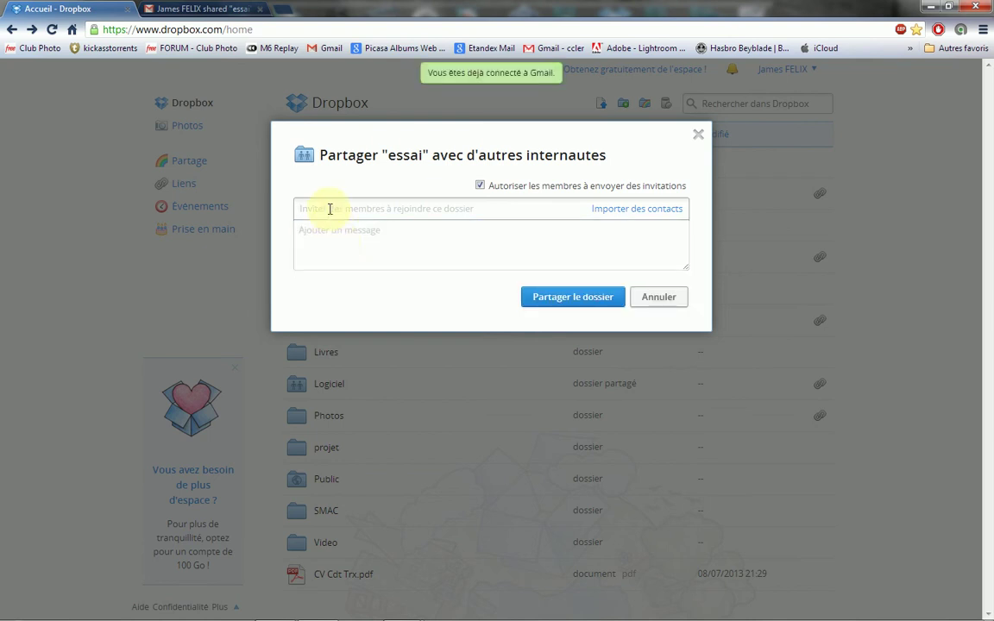
{"action": "left_click", "coordinate": [302, 214]}
{"action": "left_click", "coordinate": [308, 210]}
{"action": "type", "text": "ga"}
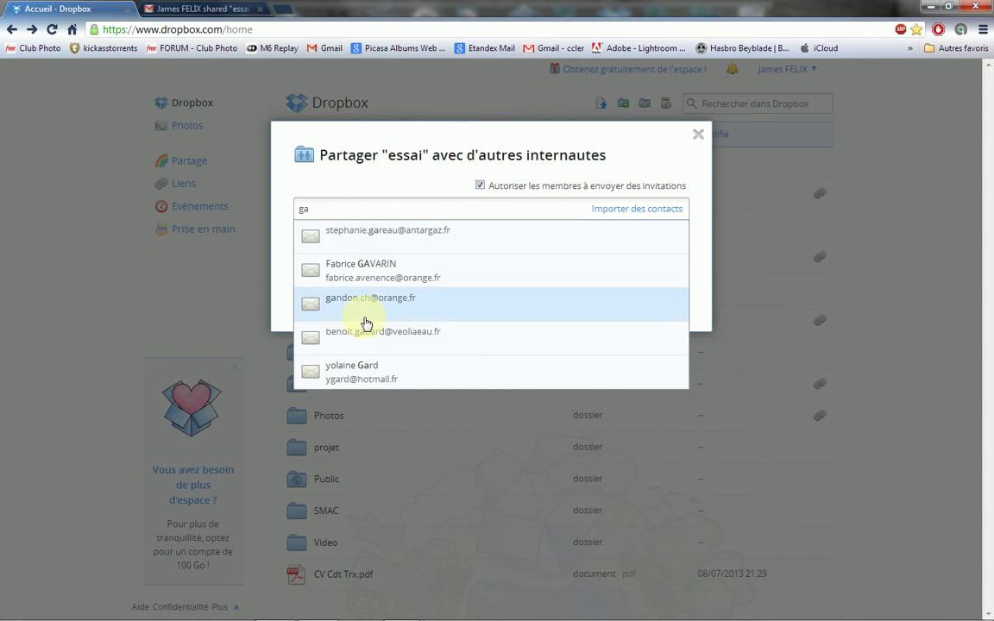
{"action": "type", "text": "r"}
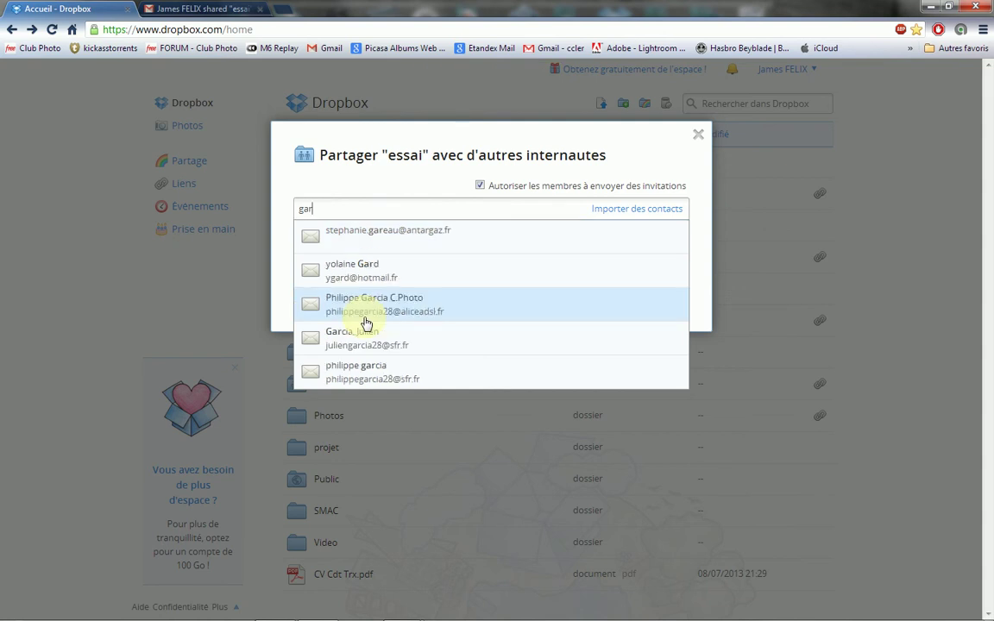
{"action": "type", "text": "c"}
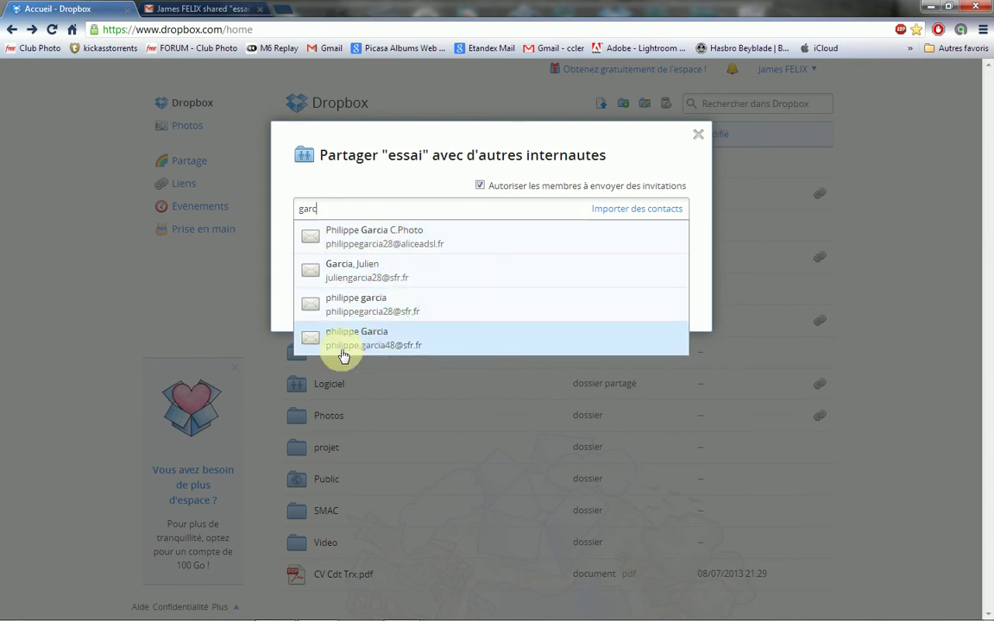
{"action": "left_click_drag", "start_coordinate": [315, 209], "coordinate": [286, 214]}
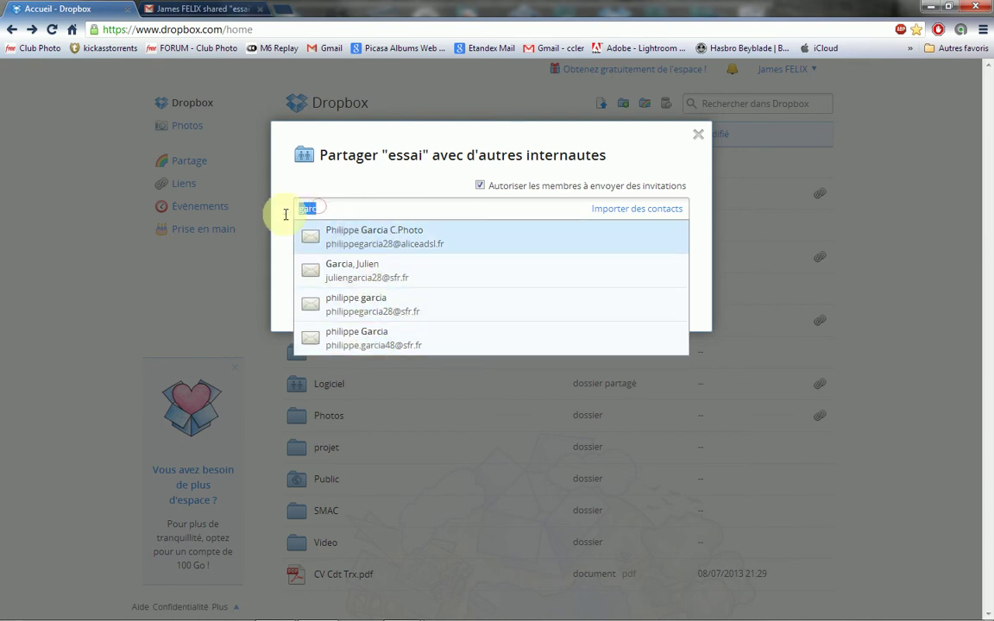
{"action": "type", "text": "ph"}
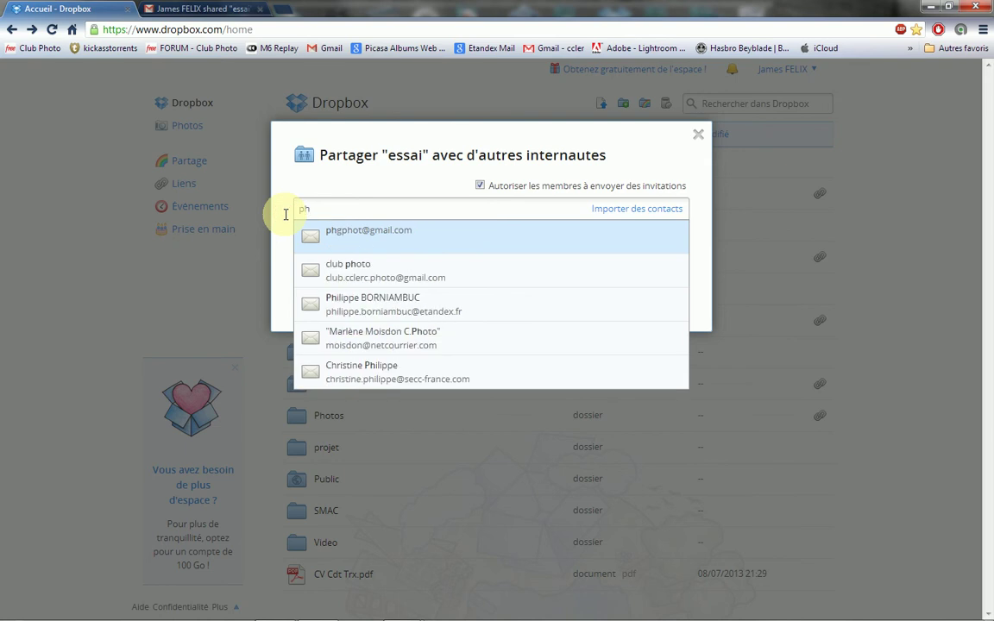
{"action": "left_click", "coordinate": [336, 236]}
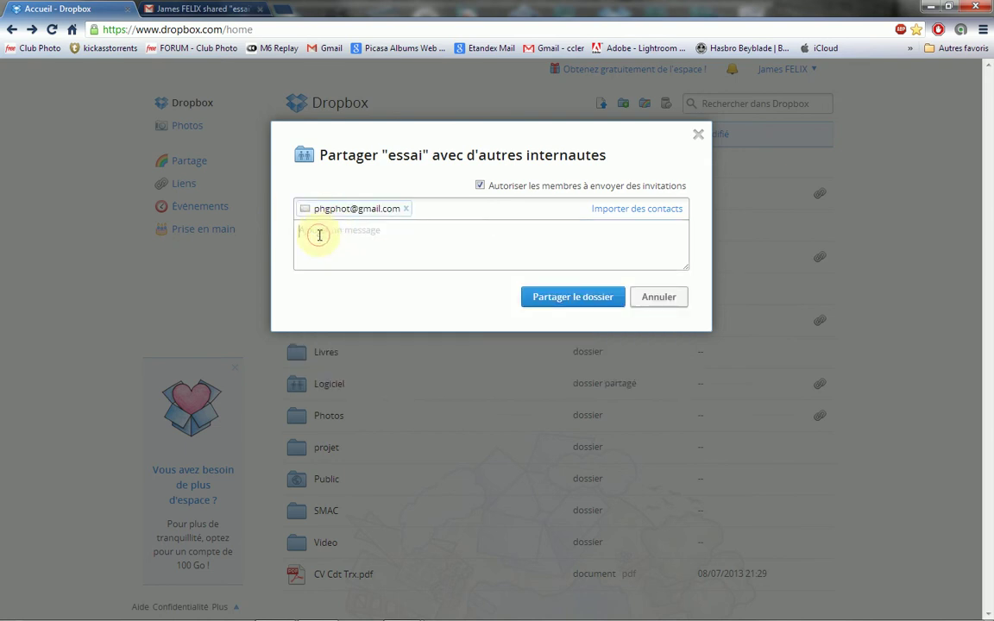
Add the message "coucou essai" to the folder invitation
{"action": "left_click", "coordinate": [324, 233]}
{"action": "type", "text": "coud"}
{"action": "type", "text": " essai"}
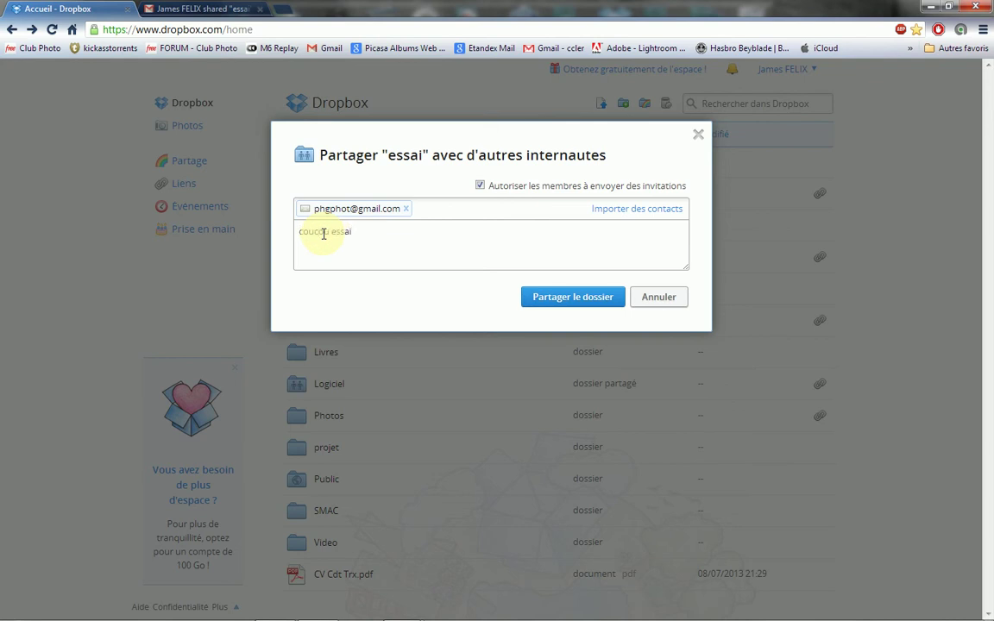
Share the essai folder by sending the prepared invitation, and close the browser
{"action": "left_click", "coordinate": [582, 304]}
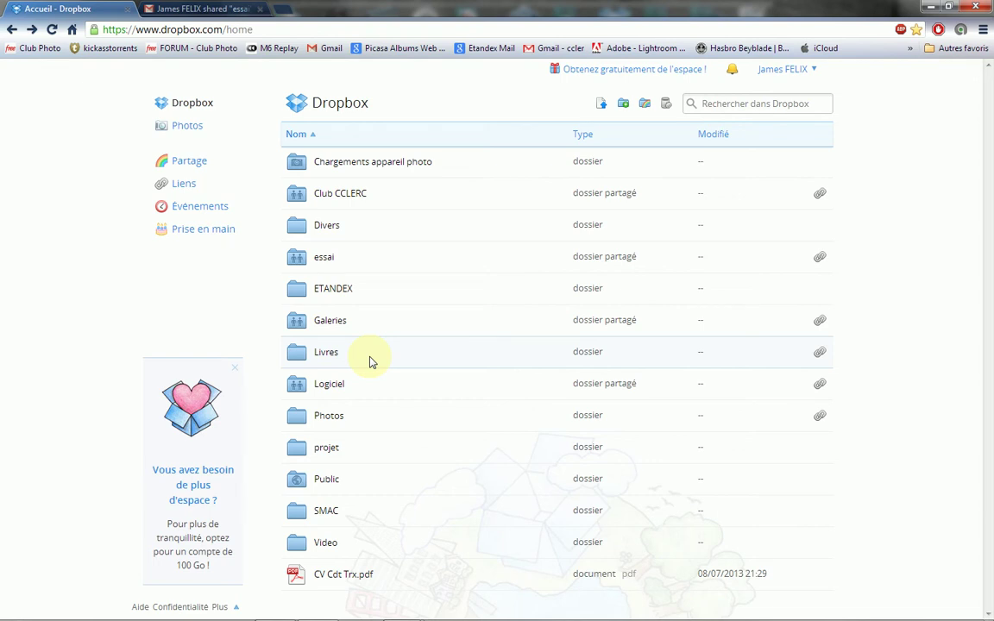
{"action": "left_click", "coordinate": [968, 9]}
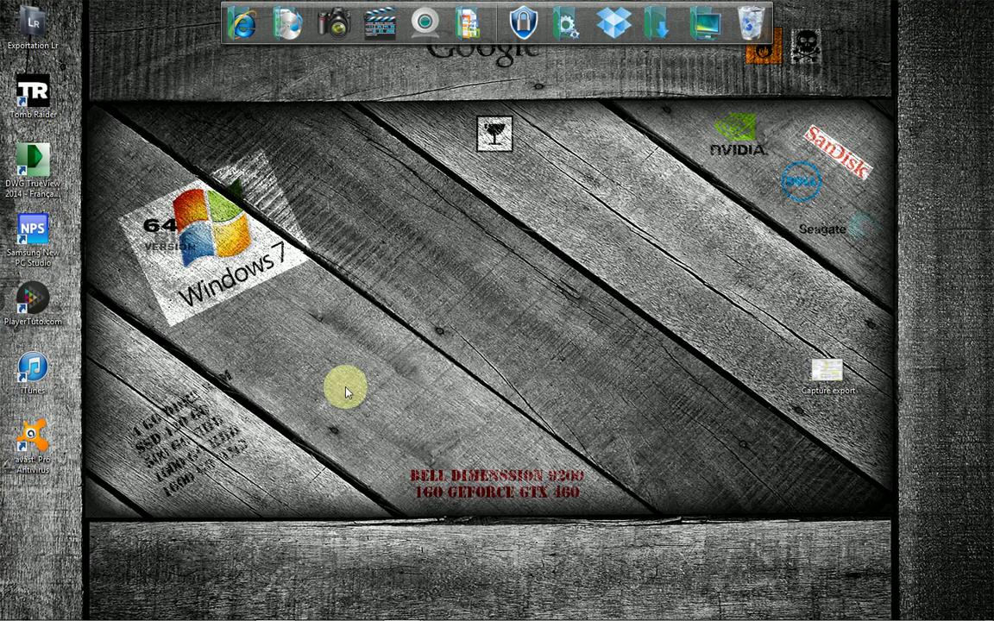
Copy the Capture image from the desktop into the root of the local Dropbox folder
{"action": "mouse_move", "coordinate": [474, 603]}
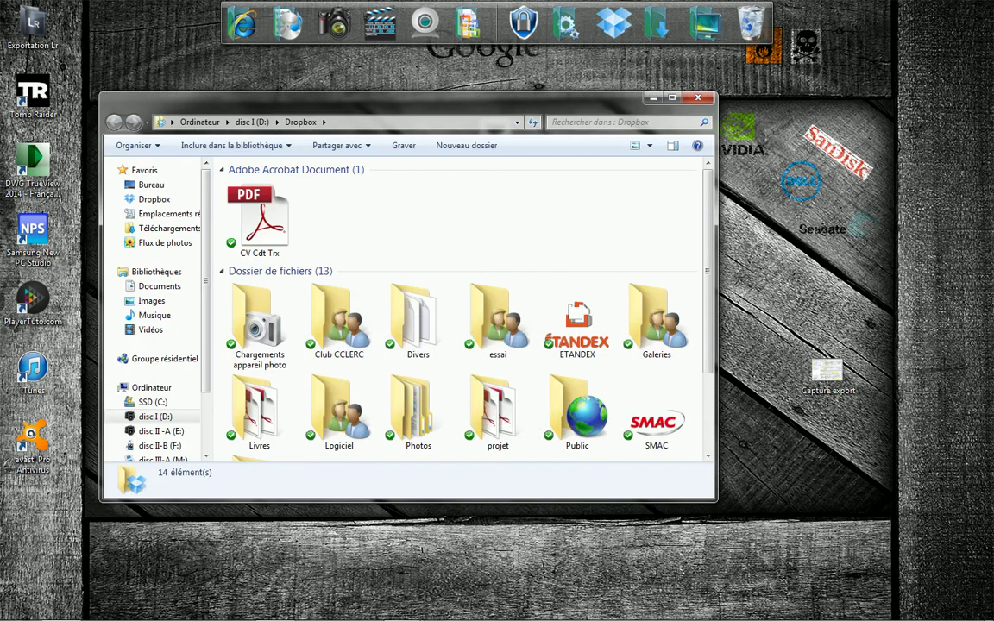
{"action": "left_click_drag", "start_coordinate": [750, 284], "coordinate": [797, 294]}
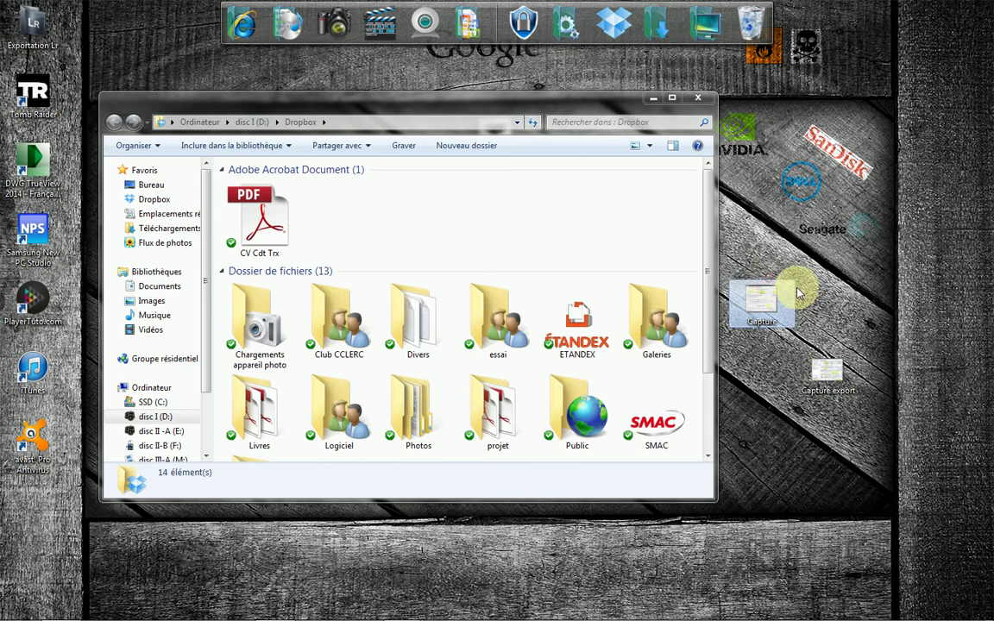
{"action": "right_click", "coordinate": [759, 298]}
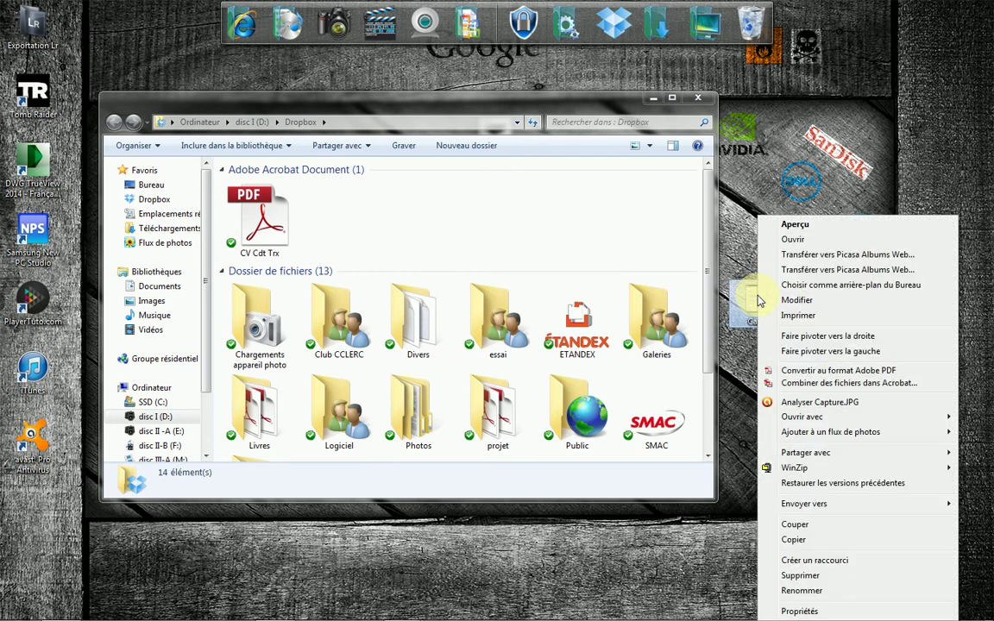
{"action": "left_click", "coordinate": [743, 199]}
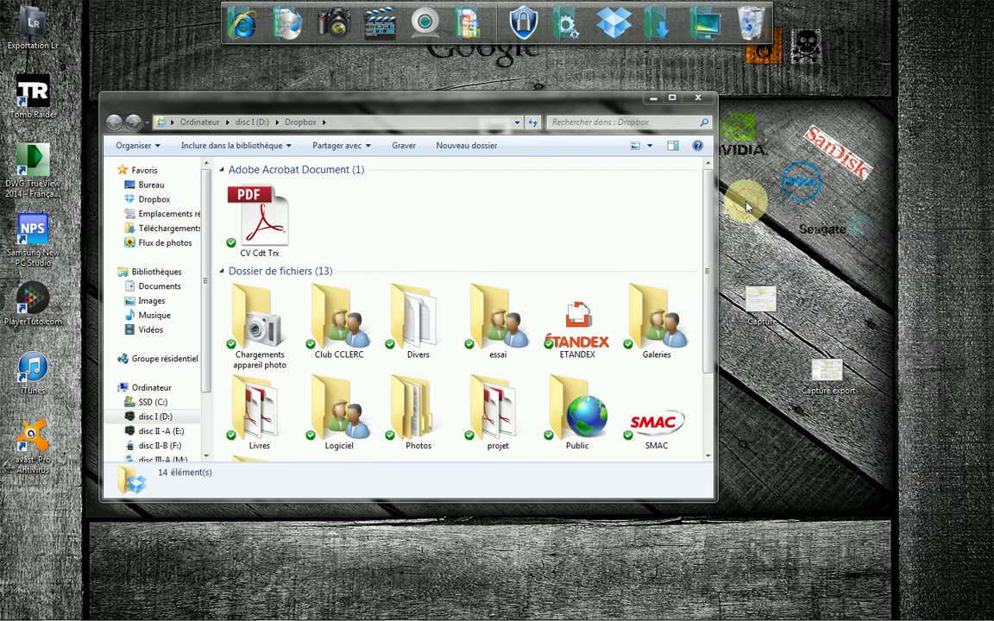
{"action": "left_click_drag", "start_coordinate": [757, 312], "coordinate": [443, 229]}
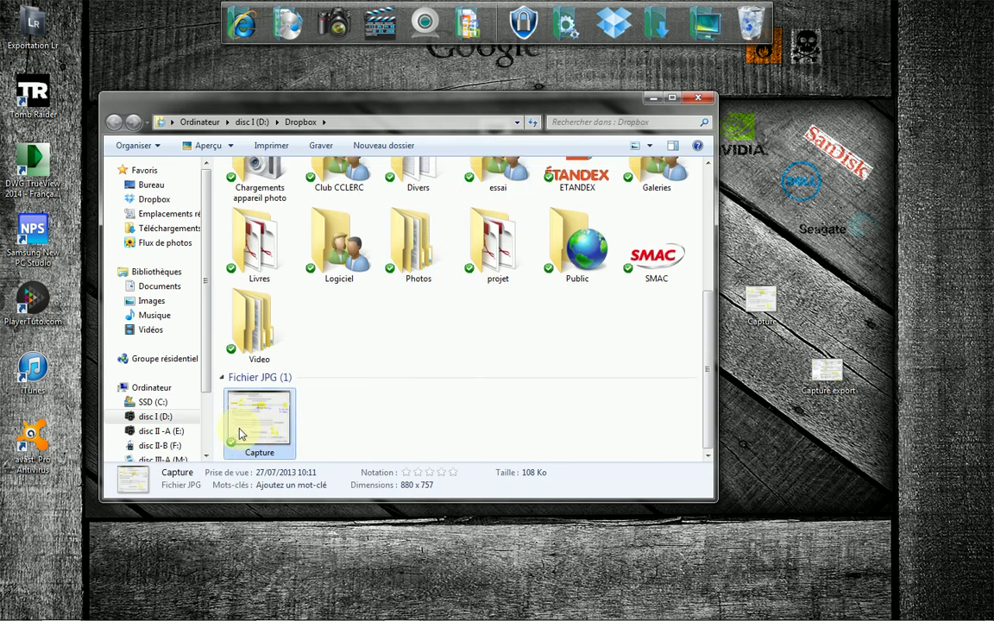
Copy the Dropbox share link of the Capture image in the Dropbox folder (Partager le lien Dropbox)
{"action": "left_click_drag", "start_coordinate": [244, 378], "coordinate": [266, 421]}
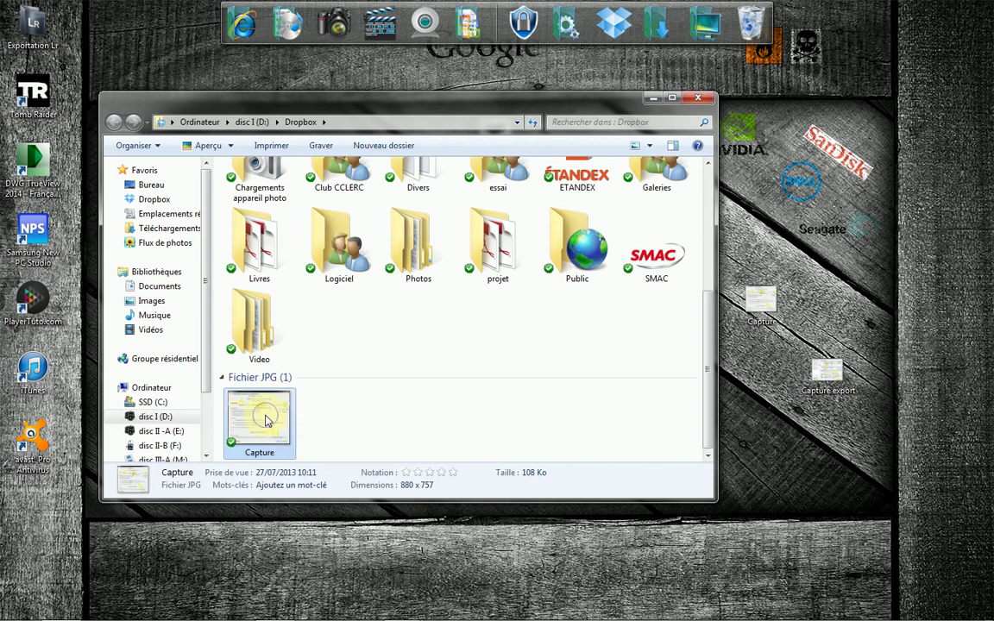
{"action": "right_click", "coordinate": [266, 420]}
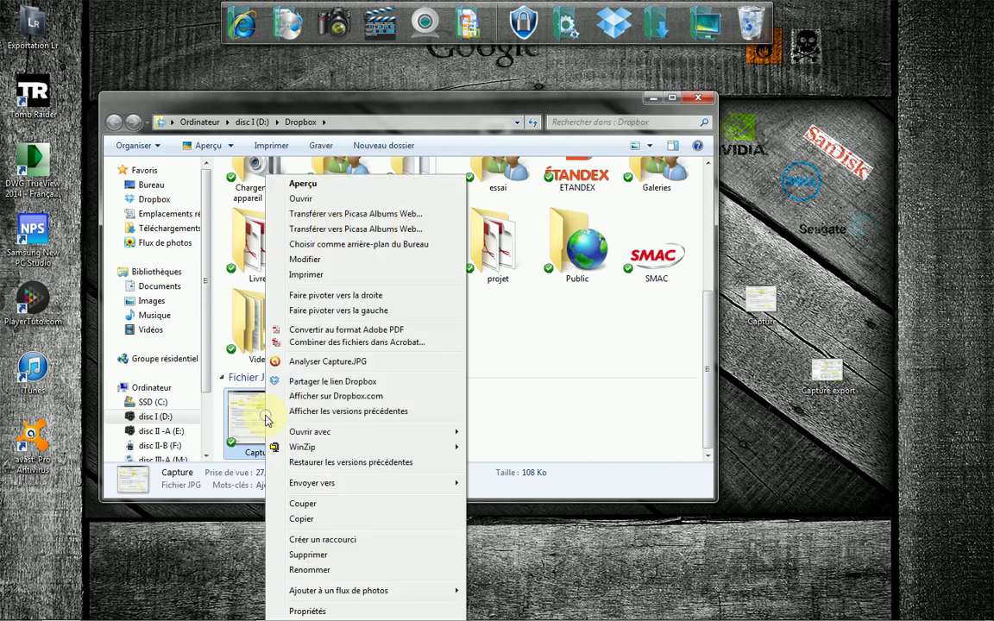
{"action": "left_click", "coordinate": [323, 382]}
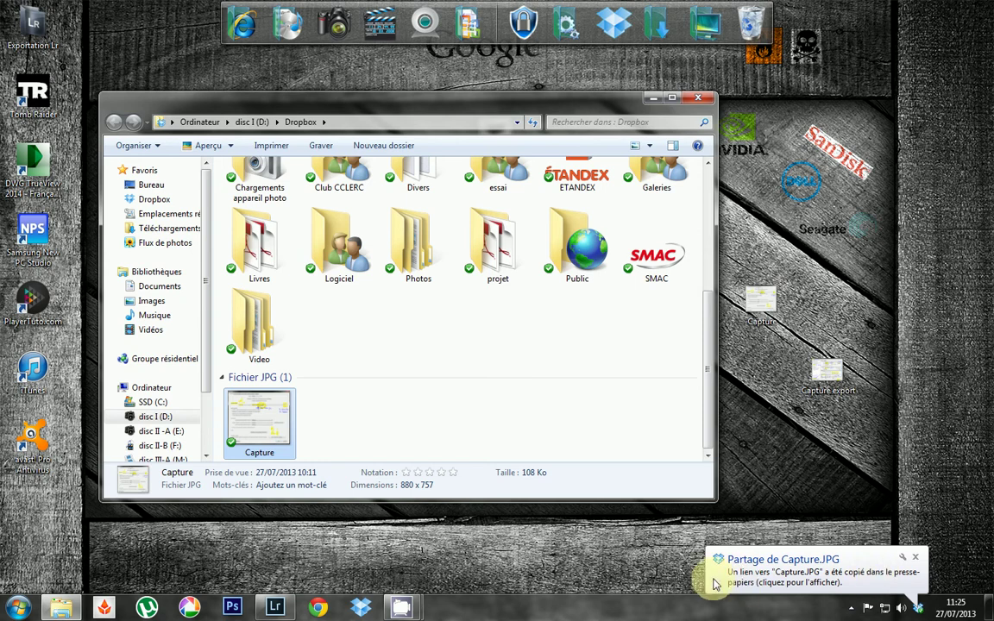
Open the shared link of Capture.JPG in the browser, check its sharing form and close the form without sending
{"action": "left_click", "coordinate": [775, 583]}
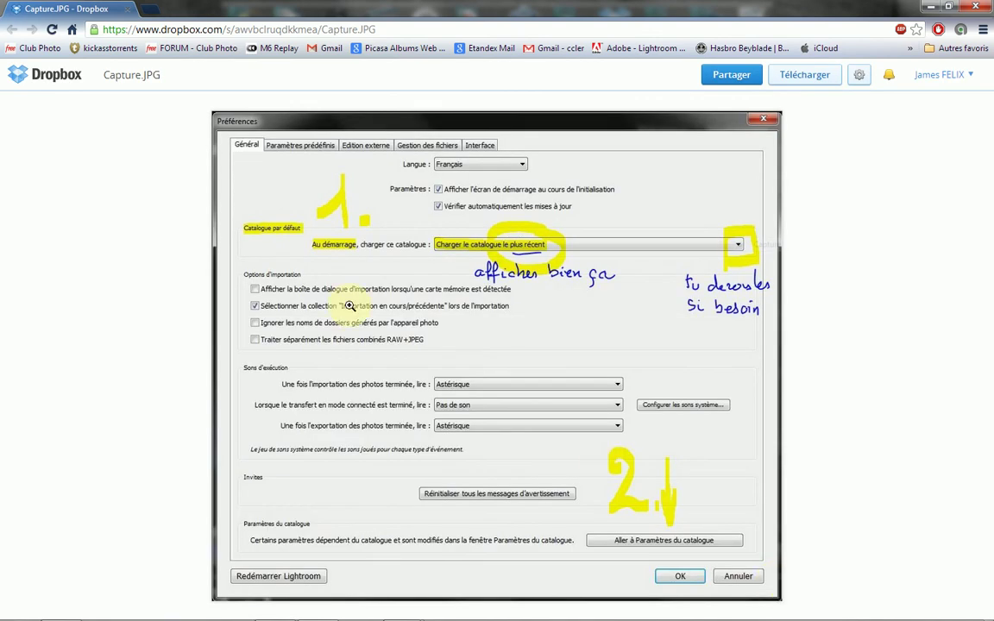
{"action": "left_click", "coordinate": [735, 77]}
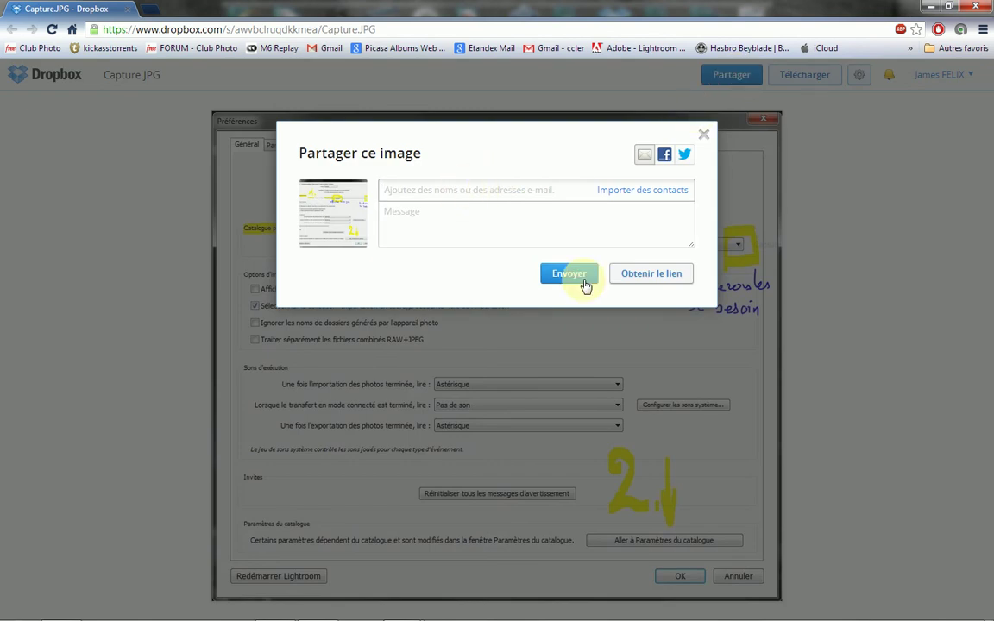
{"action": "left_click", "coordinate": [703, 139]}
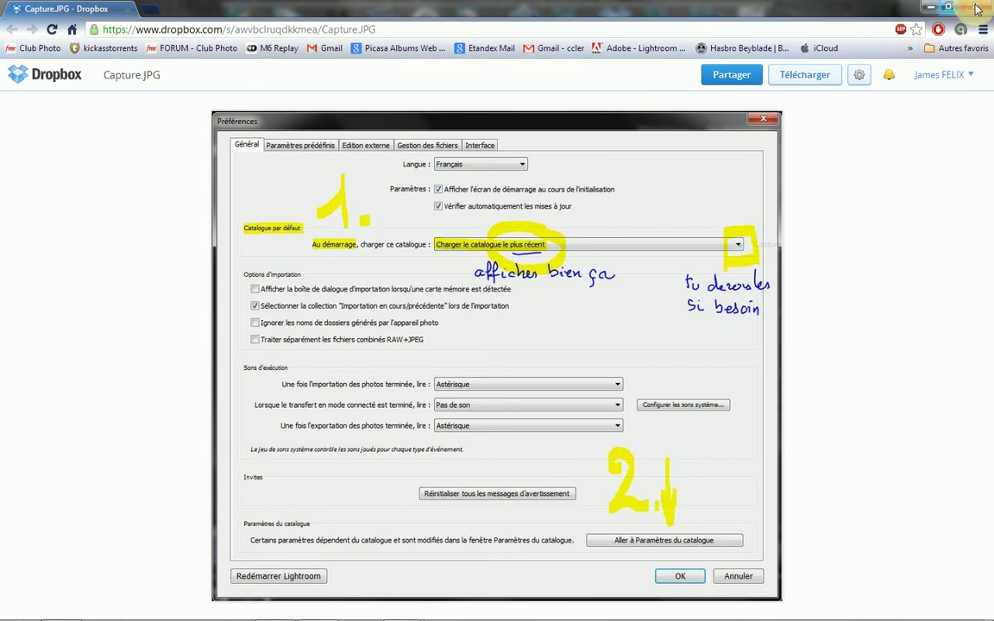
Start a new Gmail message and enter "ghdfhgdhg" above the signature, followed by blank lines
{"action": "left_click", "coordinate": [326, 47]}
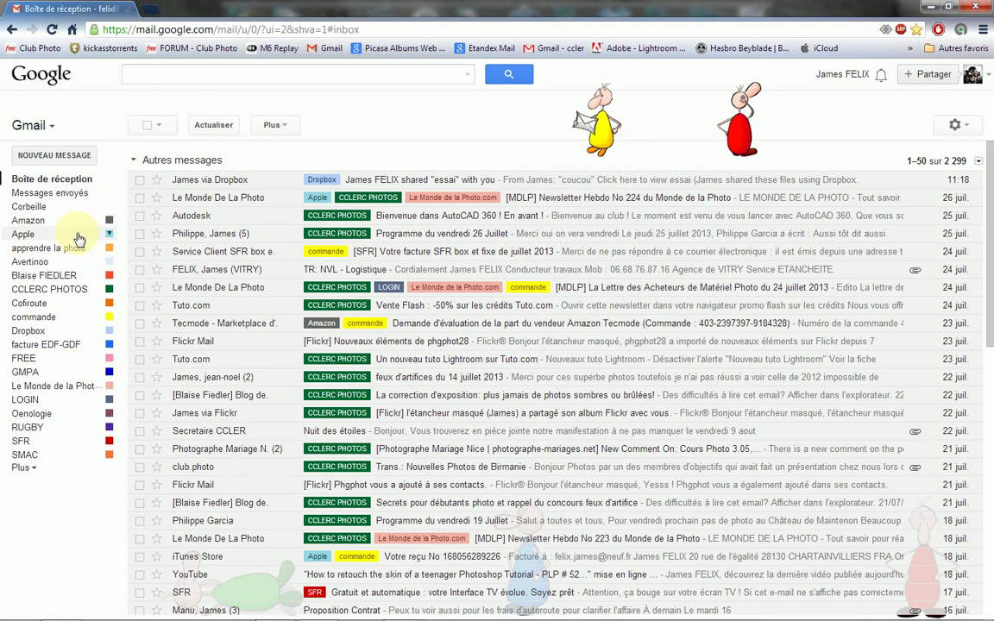
{"action": "left_click", "coordinate": [33, 158]}
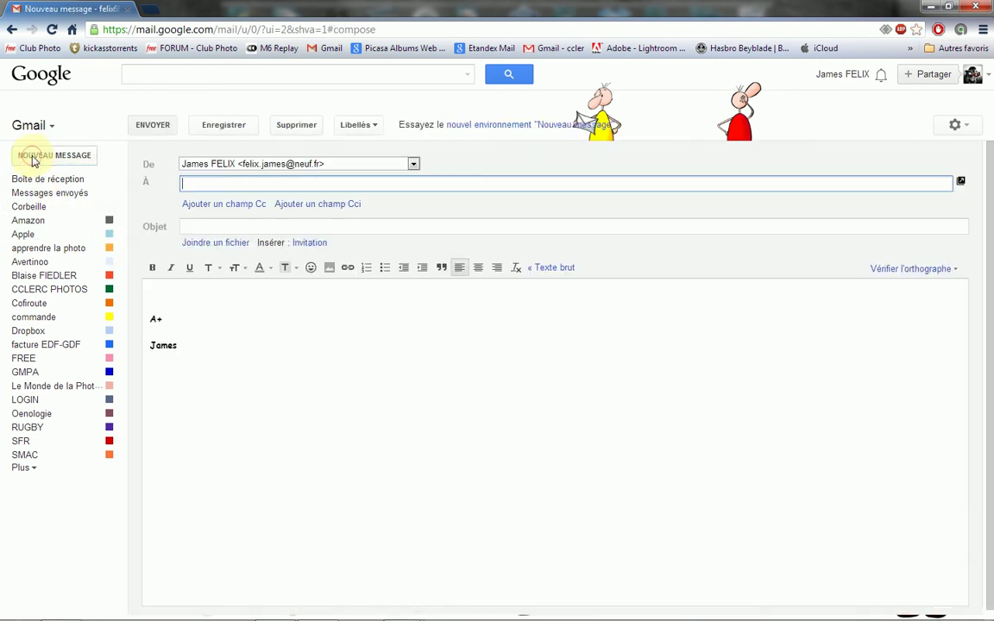
{"action": "left_click", "coordinate": [158, 296]}
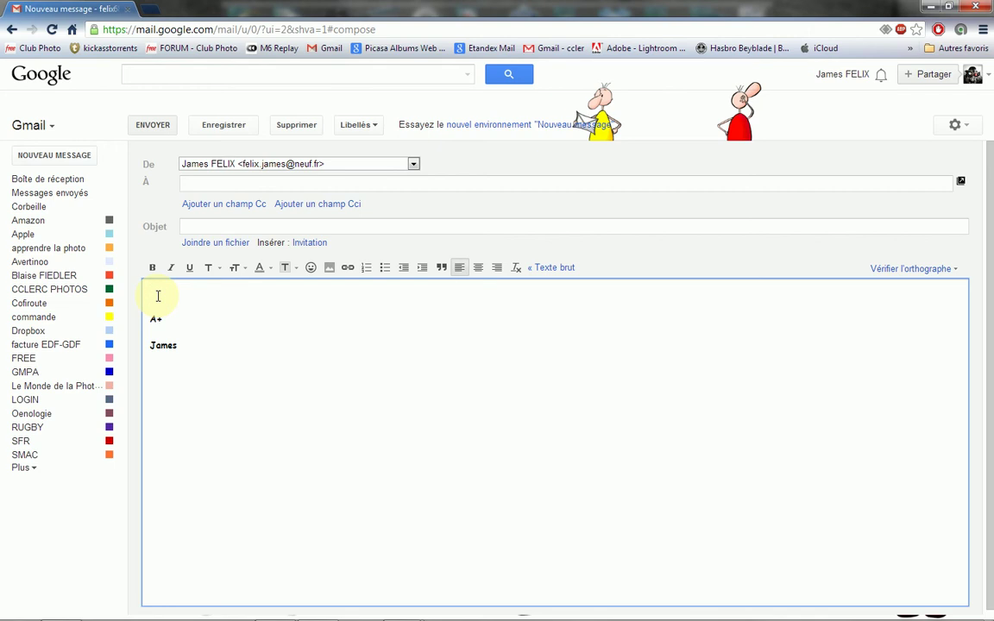
{"action": "type", "text": "gfdfhgdhg"}
{"action": "key", "text": "Return"}
{"action": "key", "text": "Return"}
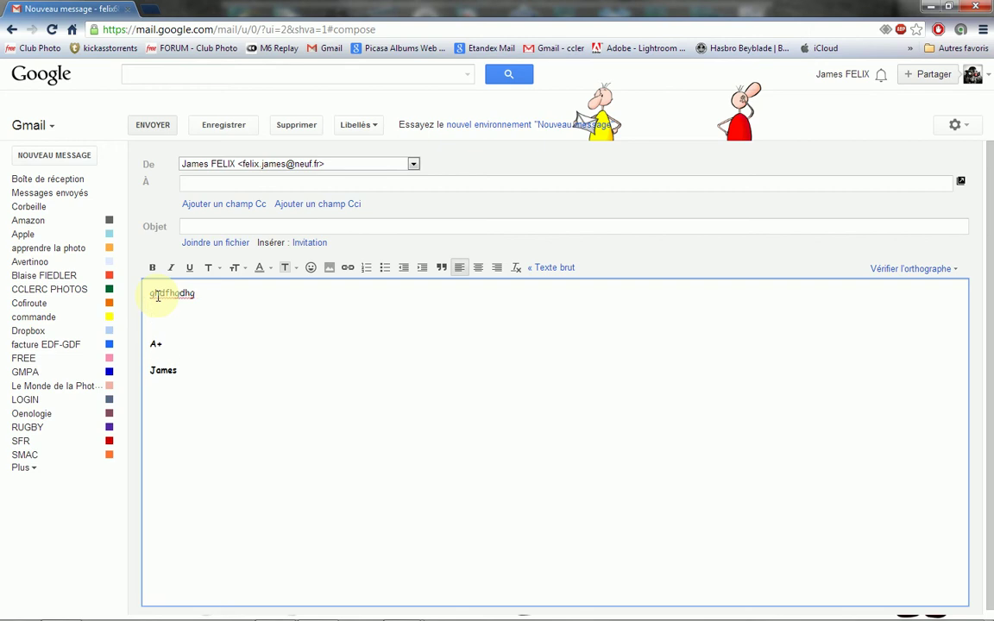
Paste the Dropbox link to Capture.JPG into the message body twice, on separate lines
{"action": "key", "text": "ctrl+v"}
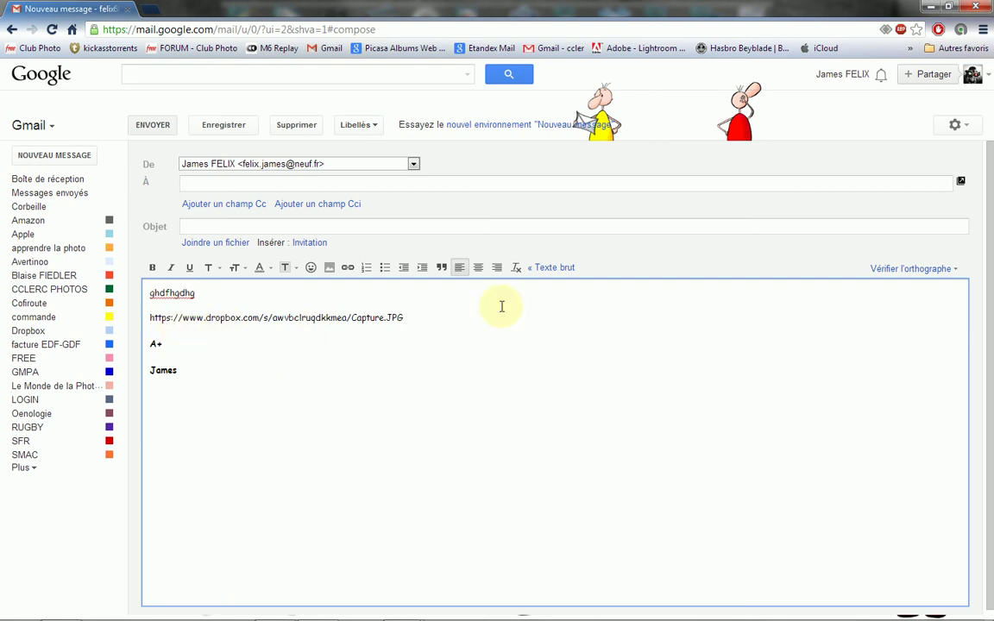
{"action": "left_click", "coordinate": [418, 324]}
{"action": "key", "text": "Return"}
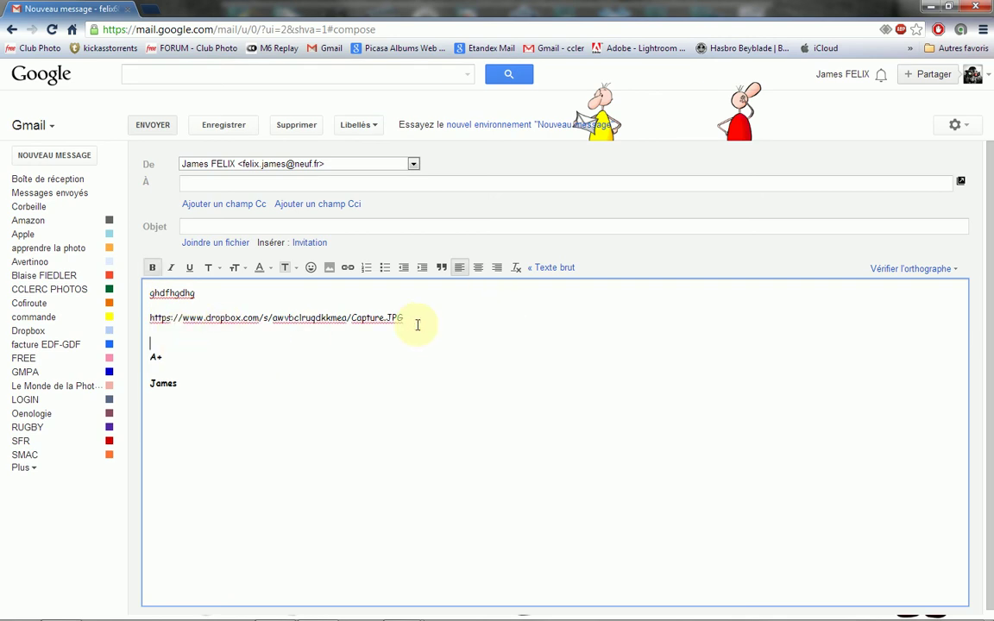
{"action": "right_click", "coordinate": [151, 339]}
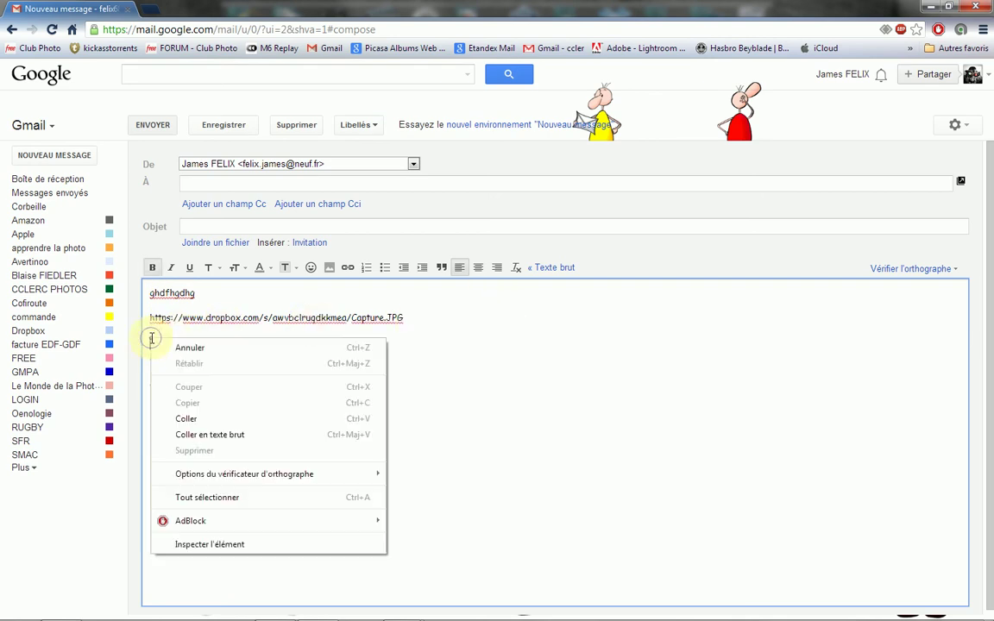
{"action": "left_click", "coordinate": [218, 418]}
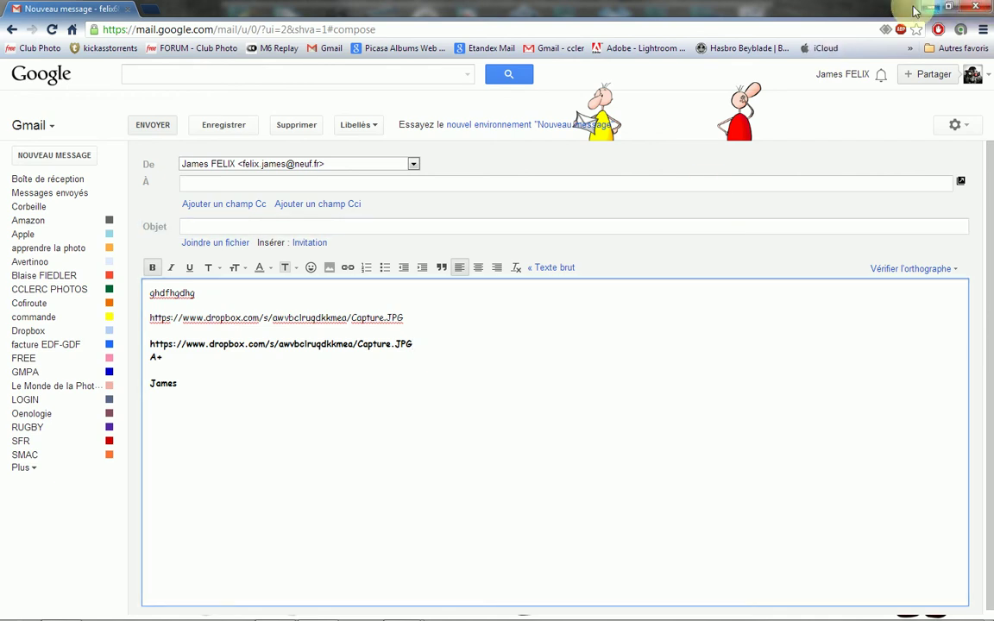
Leave the message page without sending the message, and dismiss the antivirus notification
{"action": "key", "text": "ctrl+w"}
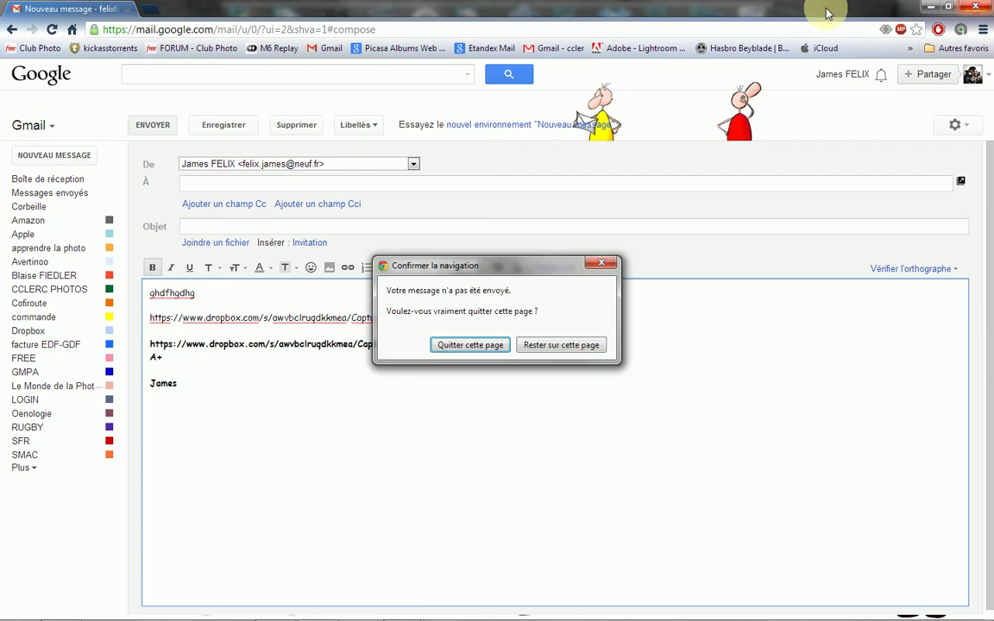
{"action": "left_click", "coordinate": [466, 345]}
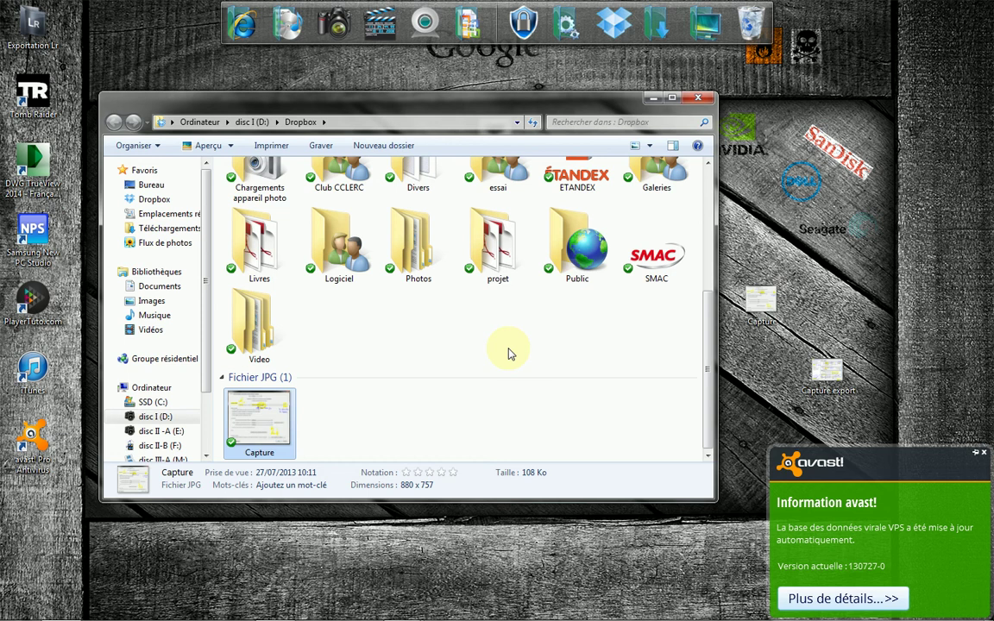
{"action": "left_click", "coordinate": [984, 453]}
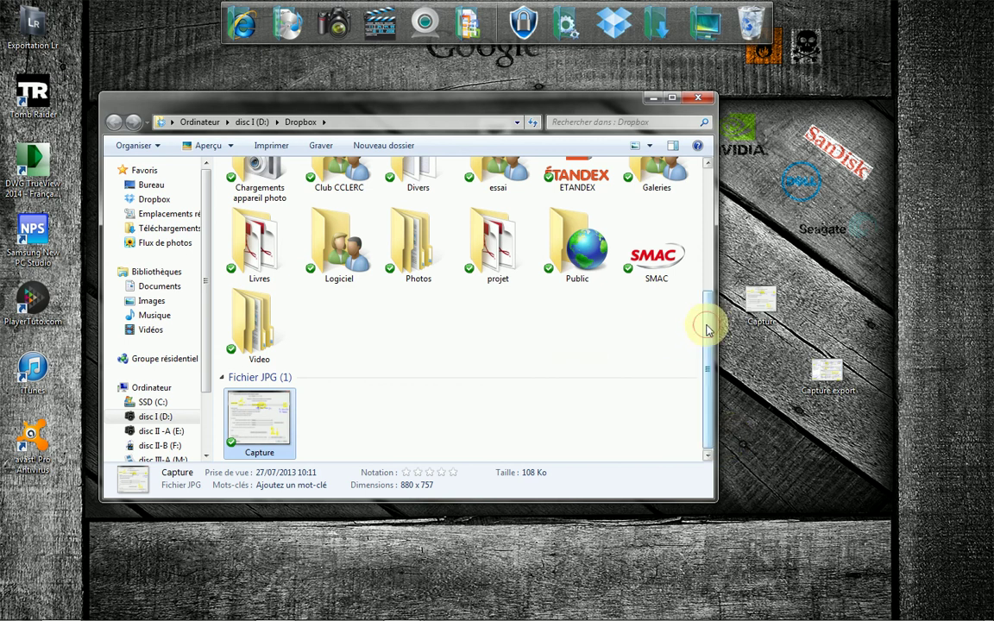
Browse the Dropbox folder's contents, open the projet folder and maximise its window
{"action": "left_click_drag", "start_coordinate": [706, 324], "coordinate": [706, 166]}
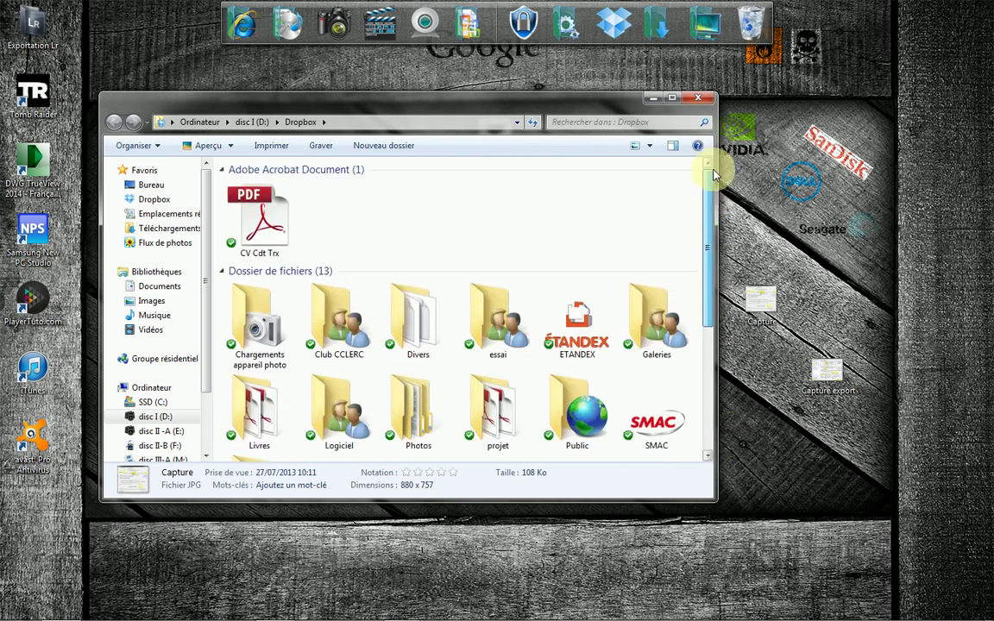
{"action": "scroll", "coordinate": [442, 394], "scroll_direction": "down", "scroll_amount": 3}
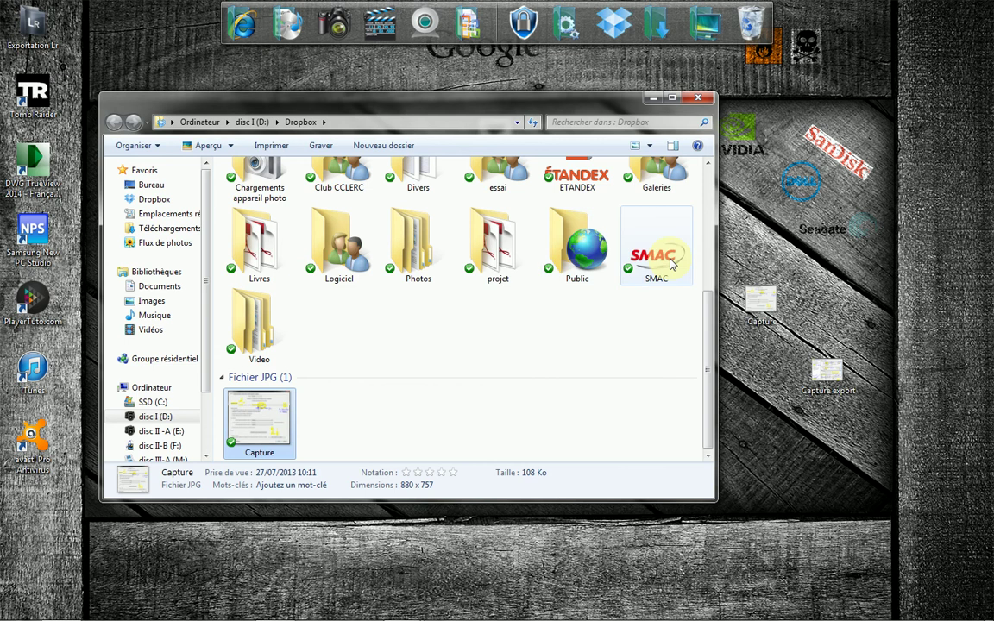
{"action": "double_click", "coordinate": [482, 250]}
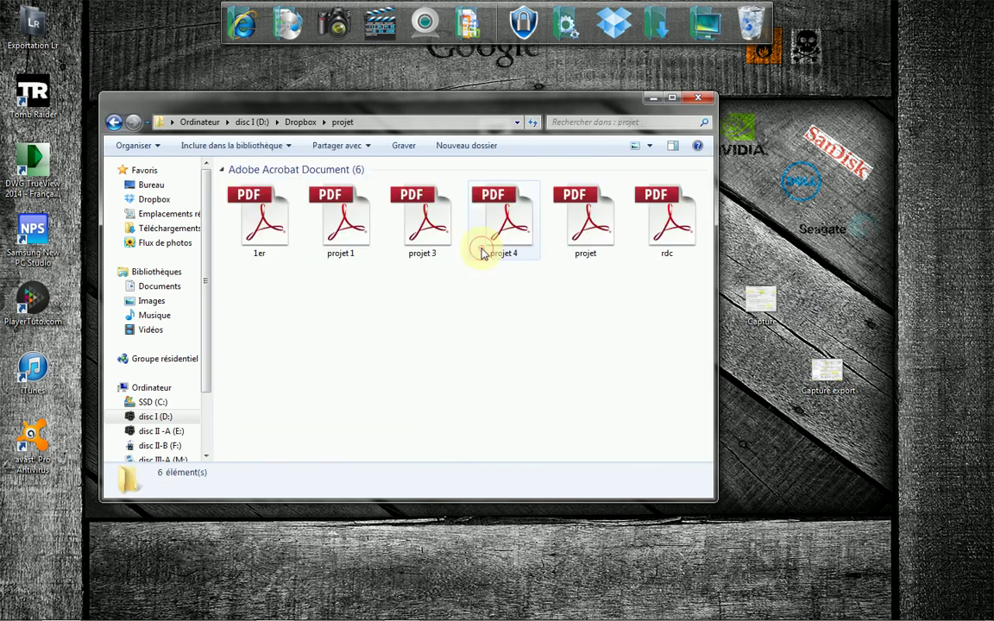
{"action": "left_click", "coordinate": [672, 100]}
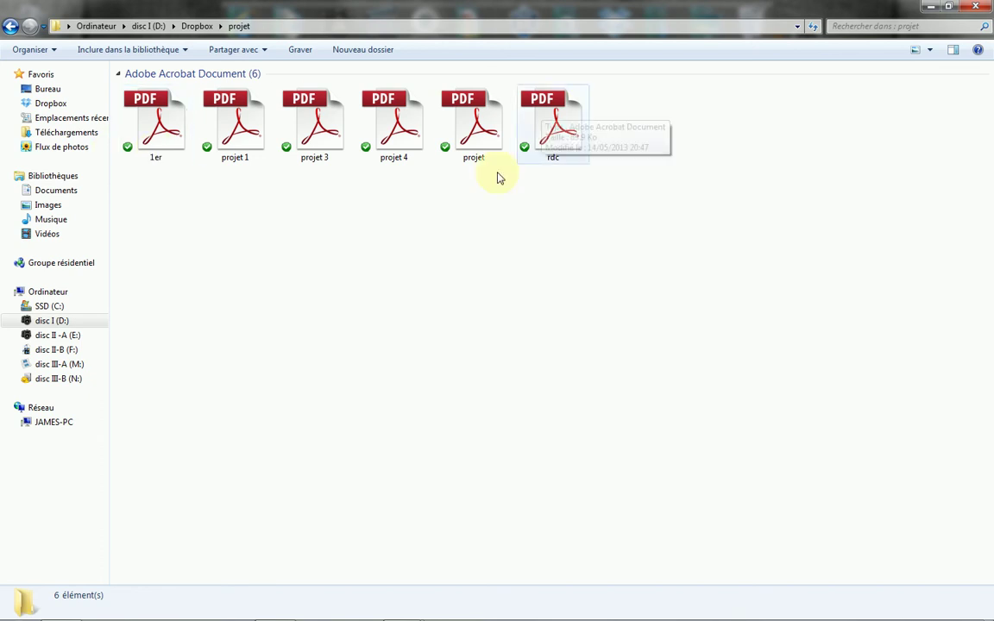
View the 1er and projet 1 PDFs one after the other, closing each and dismissing the antivirus alert
{"action": "left_click", "coordinate": [176, 134]}
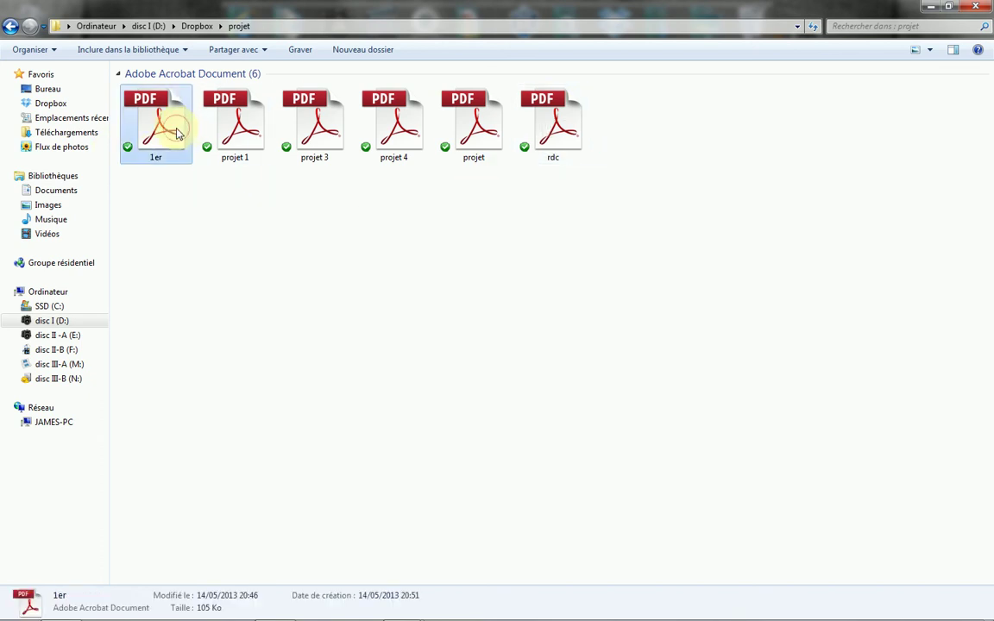
{"action": "double_click", "coordinate": [177, 134]}
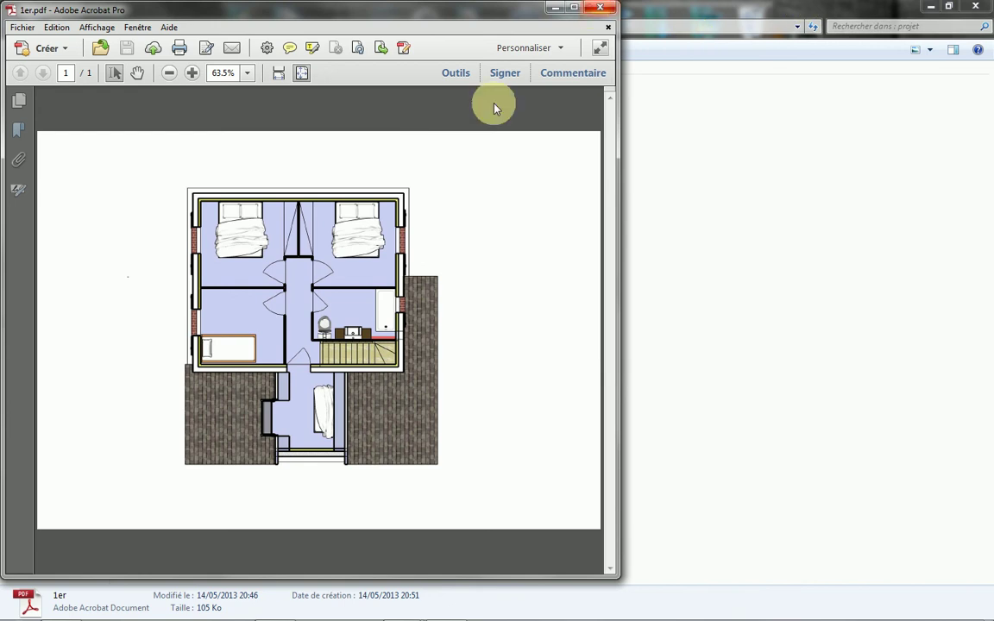
{"action": "left_click", "coordinate": [606, 8]}
{"action": "double_click", "coordinate": [237, 129]}
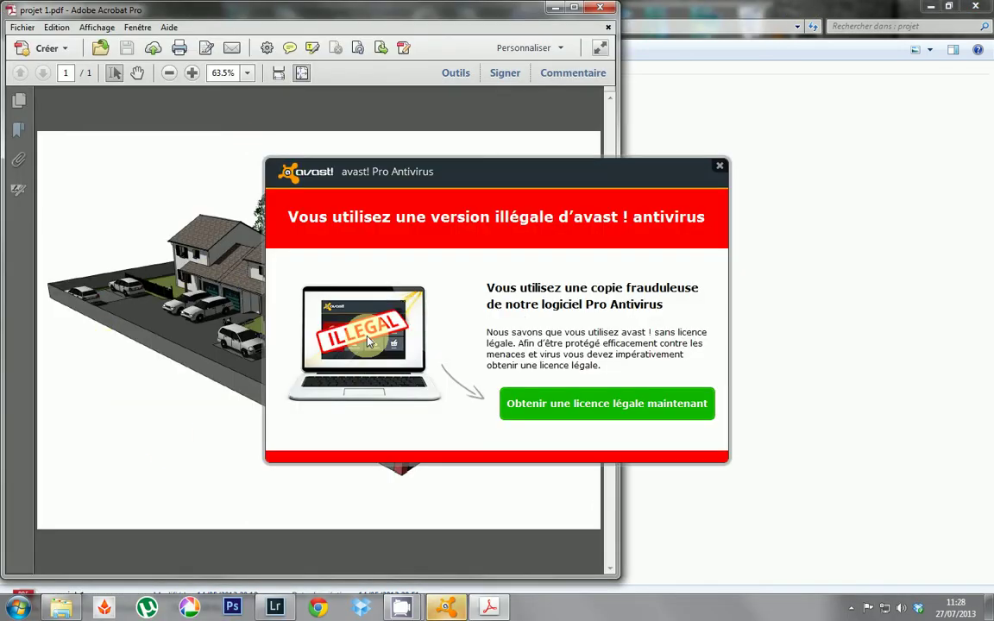
{"action": "left_click", "coordinate": [719, 169]}
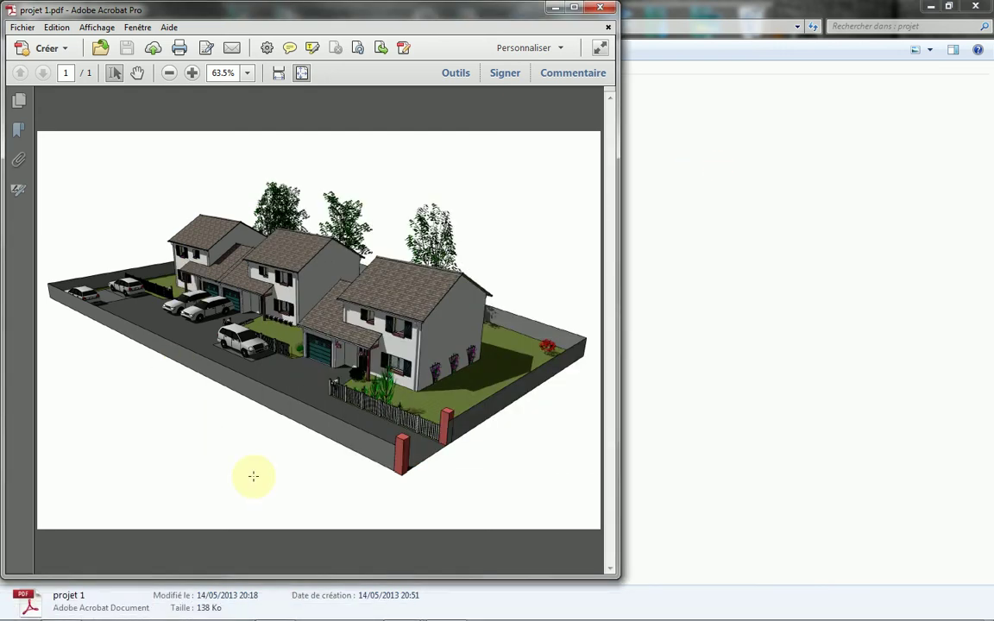
{"action": "left_click", "coordinate": [608, 10]}
View the projet 3 PDF, close it and open the projet 4 PDF
{"action": "double_click", "coordinate": [319, 128]}
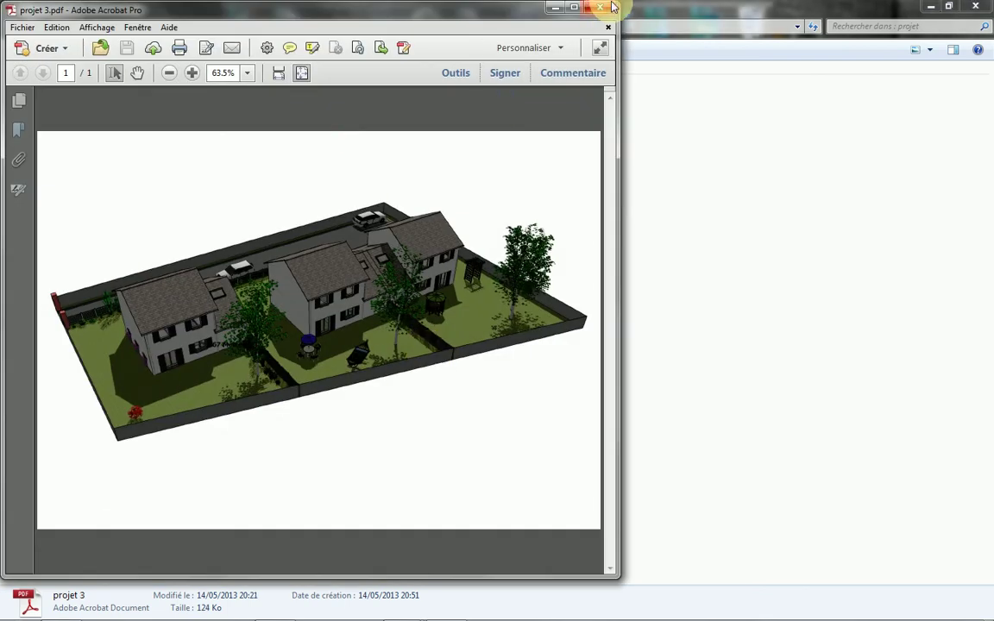
{"action": "left_click", "coordinate": [608, 11]}
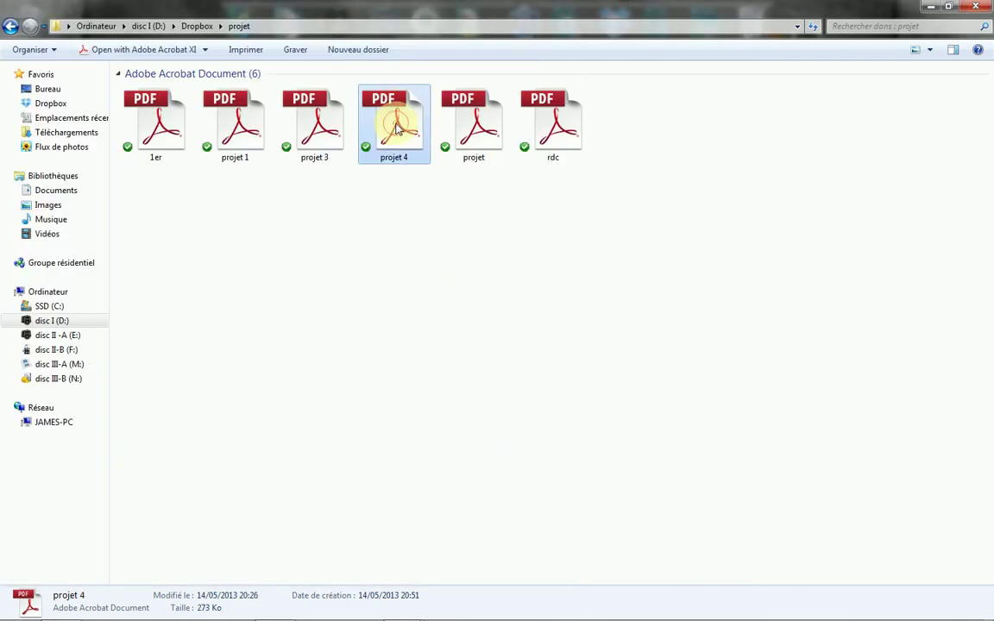
{"action": "double_click", "coordinate": [393, 126]}
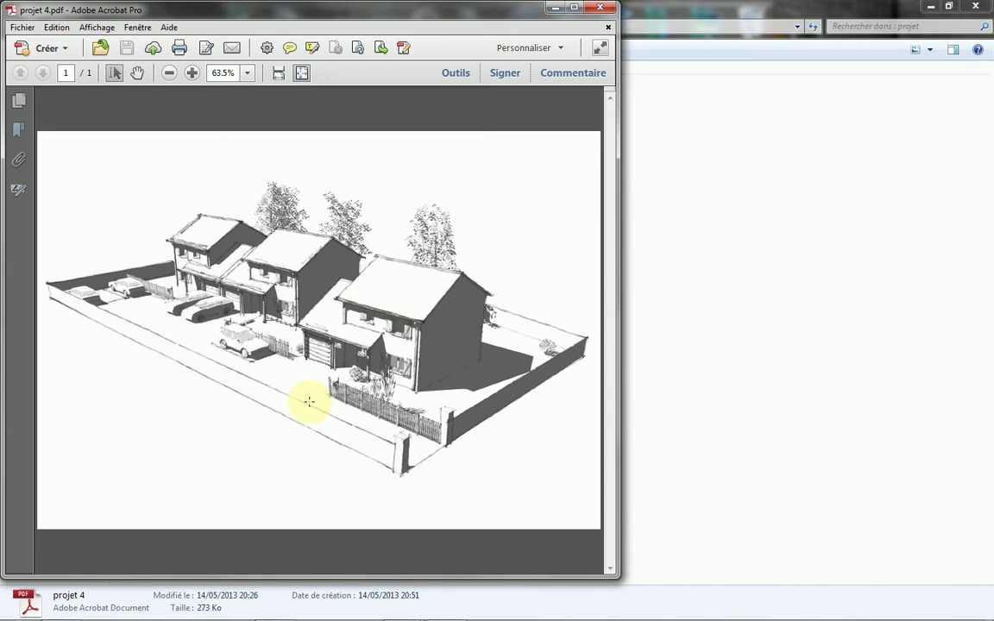
Close the projet 4 PDF, view the projet and rdc PDFs in turn, and return to the main Dropbox folder
{"action": "left_click", "coordinate": [608, 10]}
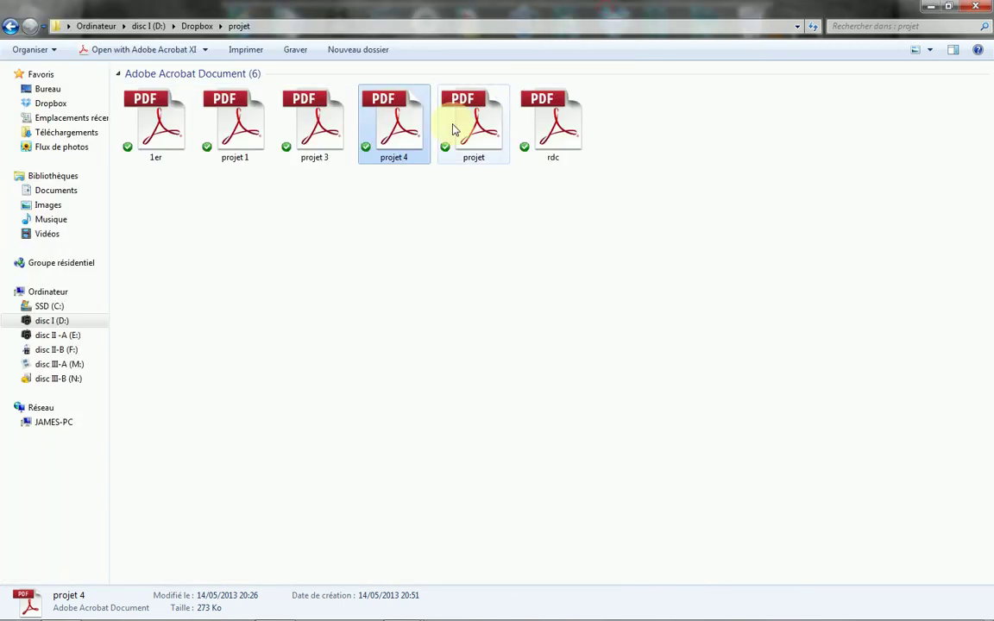
{"action": "double_click", "coordinate": [457, 127]}
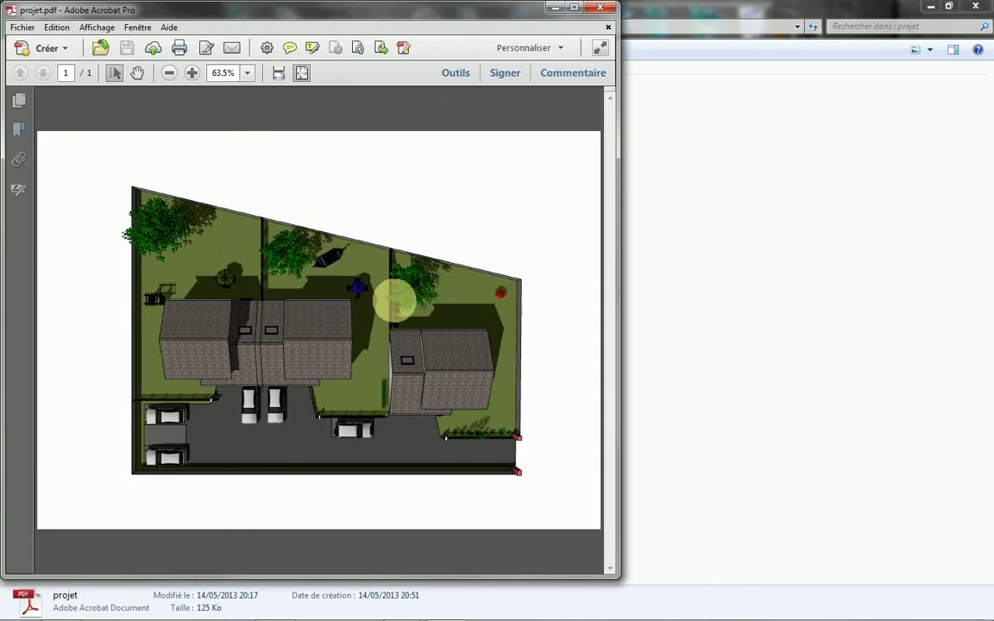
{"action": "left_click", "coordinate": [604, 11]}
{"action": "double_click", "coordinate": [554, 143]}
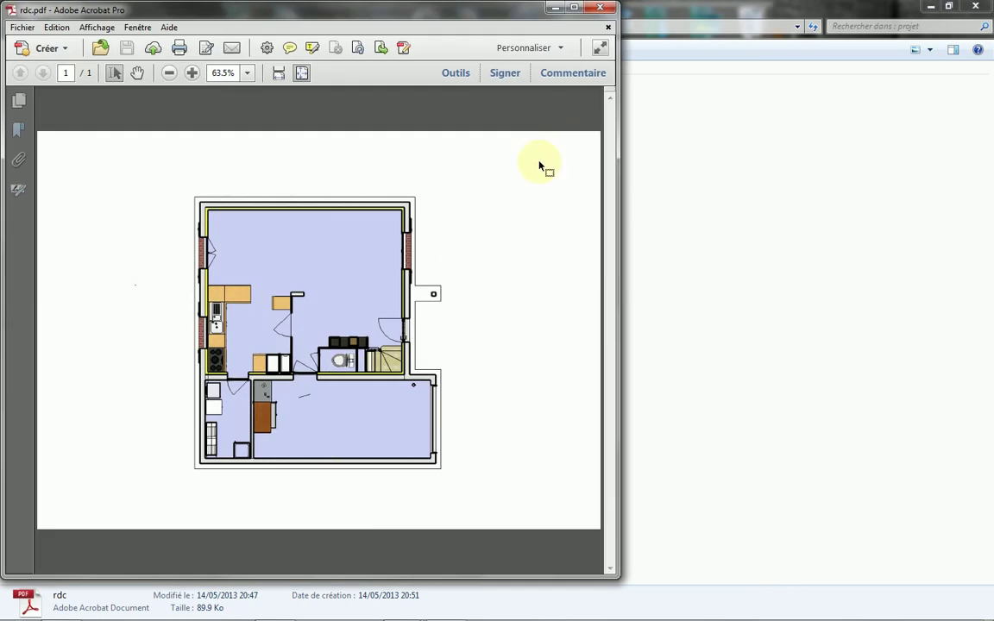
{"action": "left_click", "coordinate": [604, 11]}
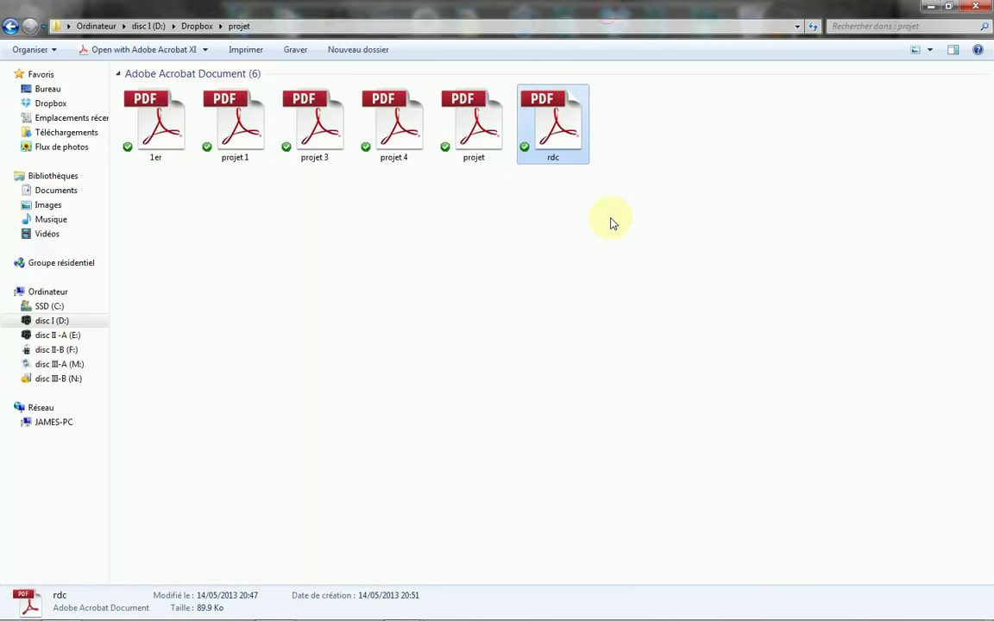
{"action": "left_click", "coordinate": [11, 28]}
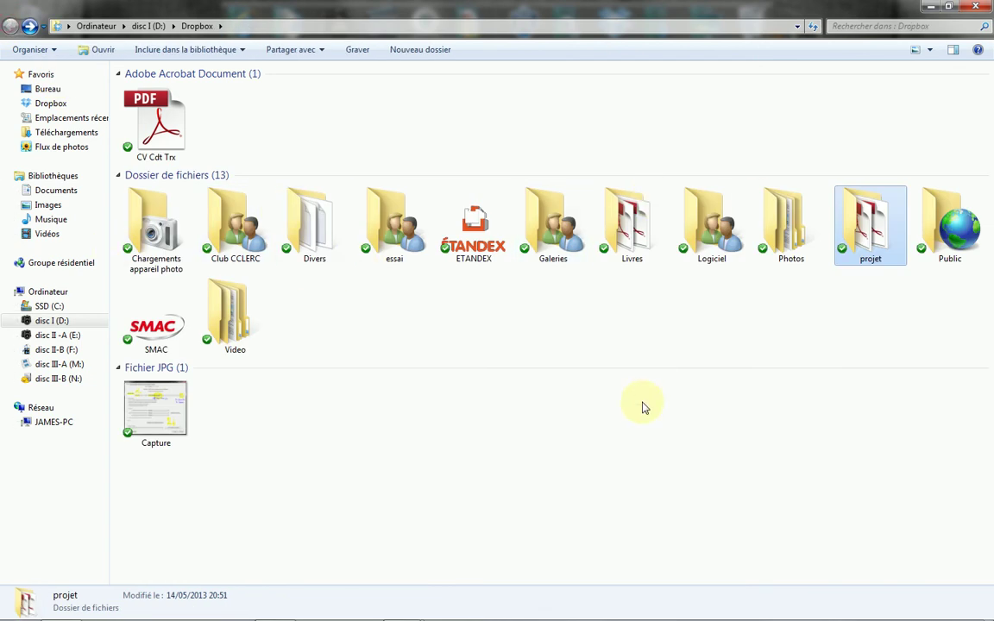
Delete the Capture JPG file from the Dropbox folder and confirm moving it to the recycle bin
{"action": "left_click", "coordinate": [160, 410]}
{"action": "right_click", "coordinate": [164, 410]}
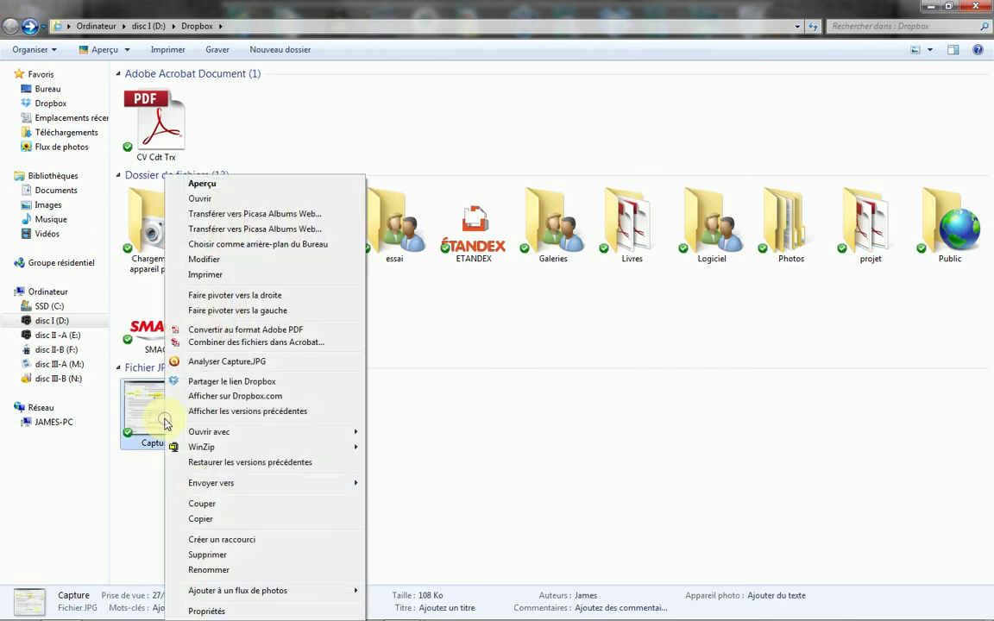
{"action": "left_click", "coordinate": [209, 555]}
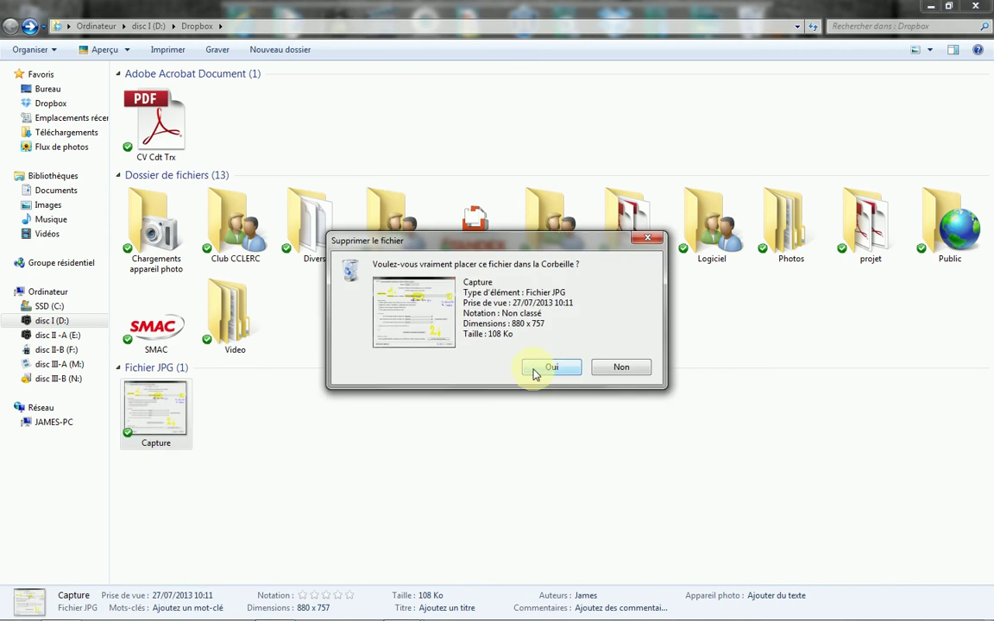
{"action": "left_click", "coordinate": [536, 371]}
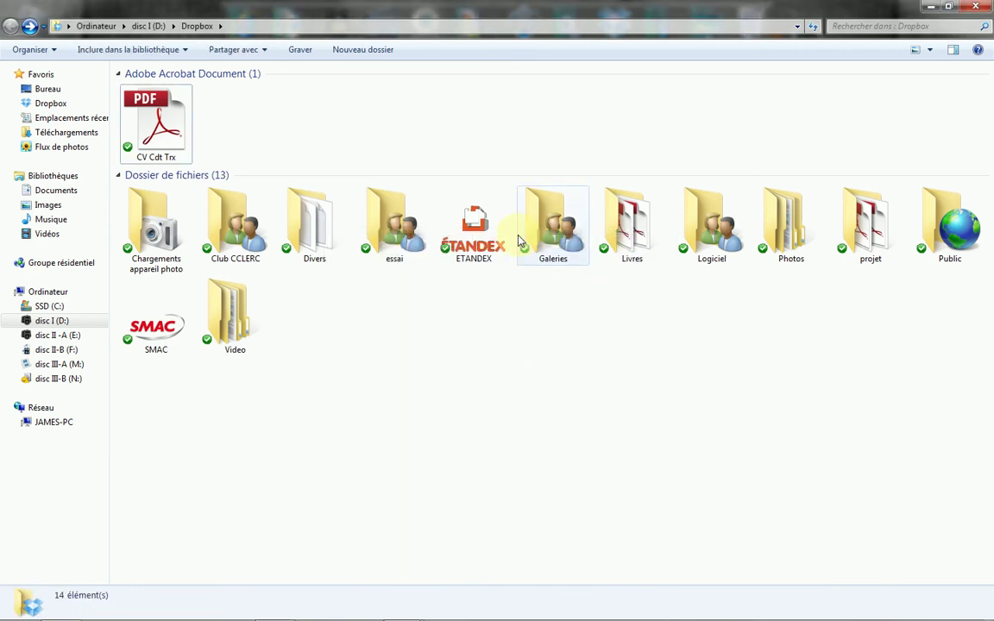
Check the actions available for the essai folder, and view the Logiciel folder's contents before returning to the Dropbox folder
{"action": "mouse_move", "coordinate": [520, 241]}
{"action": "right_click", "coordinate": [371, 207]}
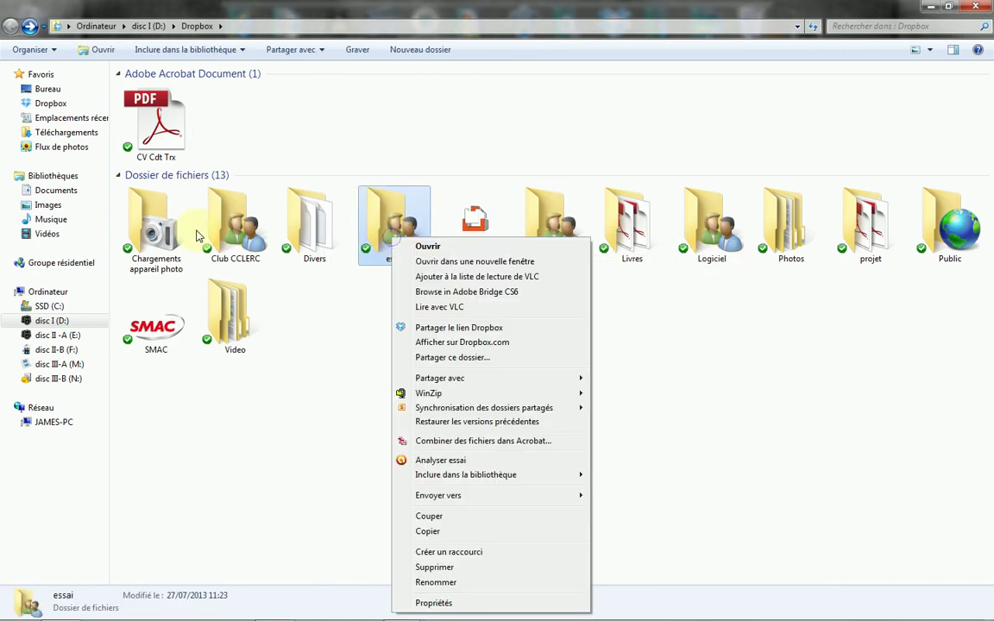
{"action": "left_click", "coordinate": [298, 343]}
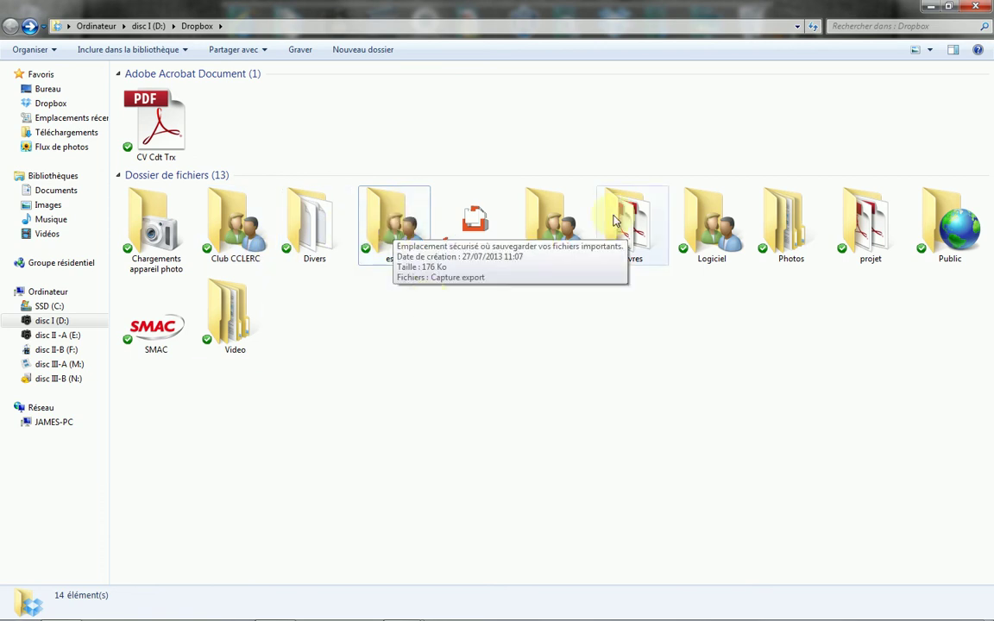
{"action": "double_click", "coordinate": [690, 233]}
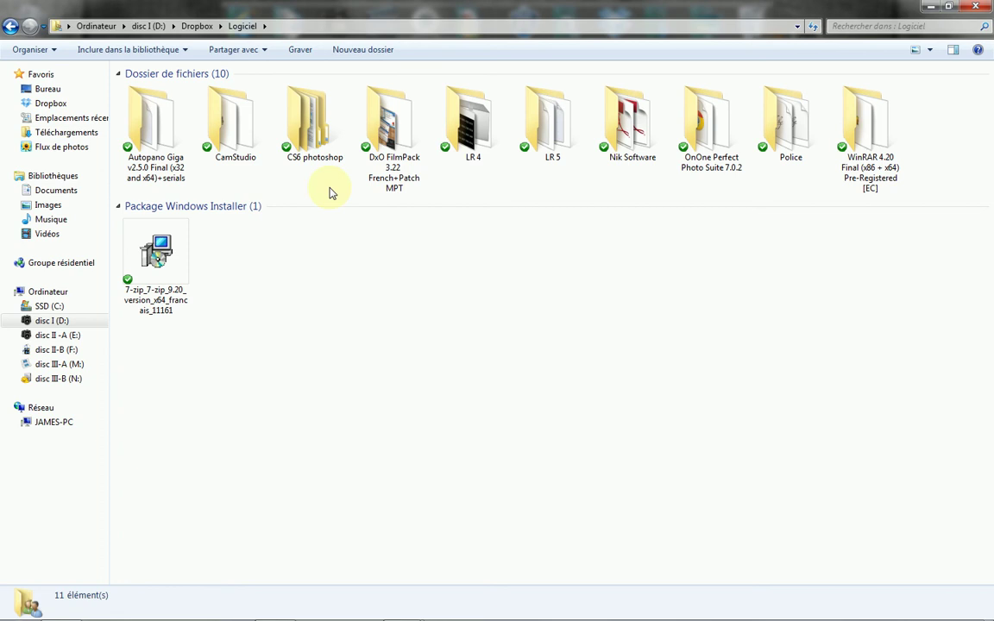
{"action": "left_click", "coordinate": [13, 30]}
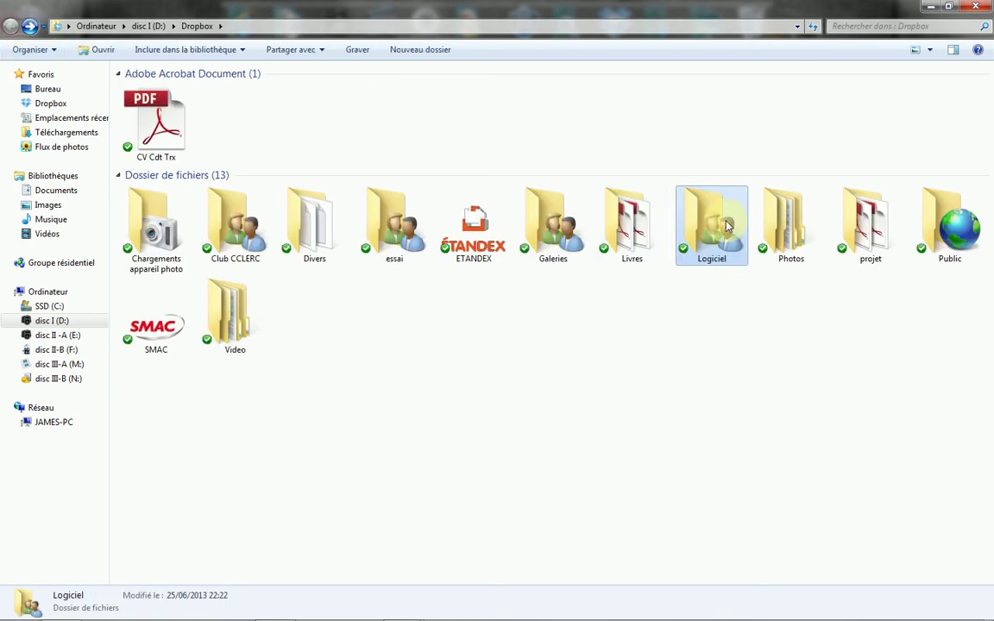
Delete the shared essai folder from Dropbox, confirming its move to the recycle bin, and close the Dropbox folder window
{"action": "right_click", "coordinate": [397, 244]}
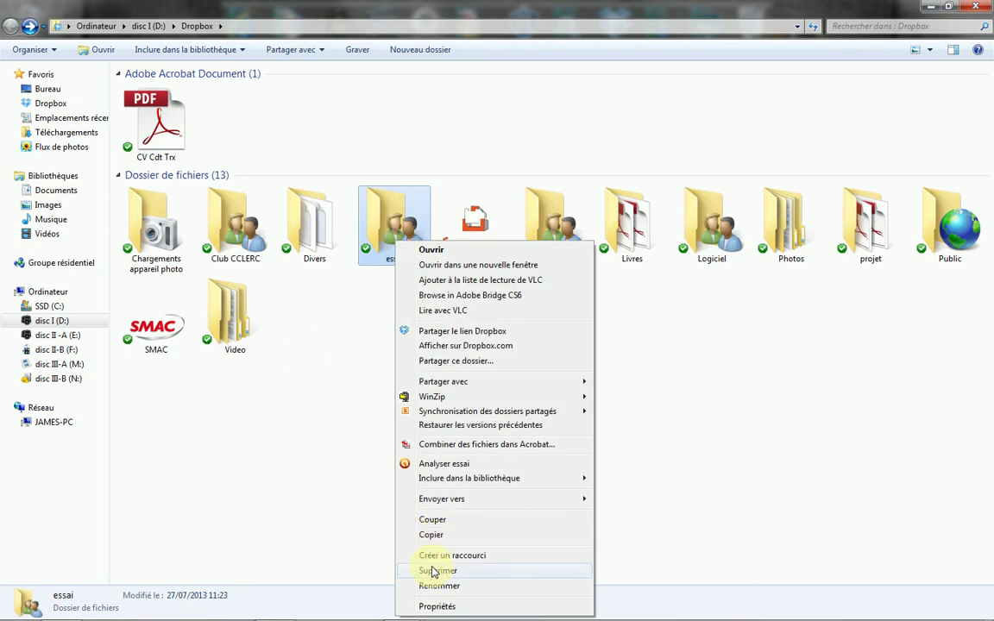
{"action": "left_click", "coordinate": [433, 571]}
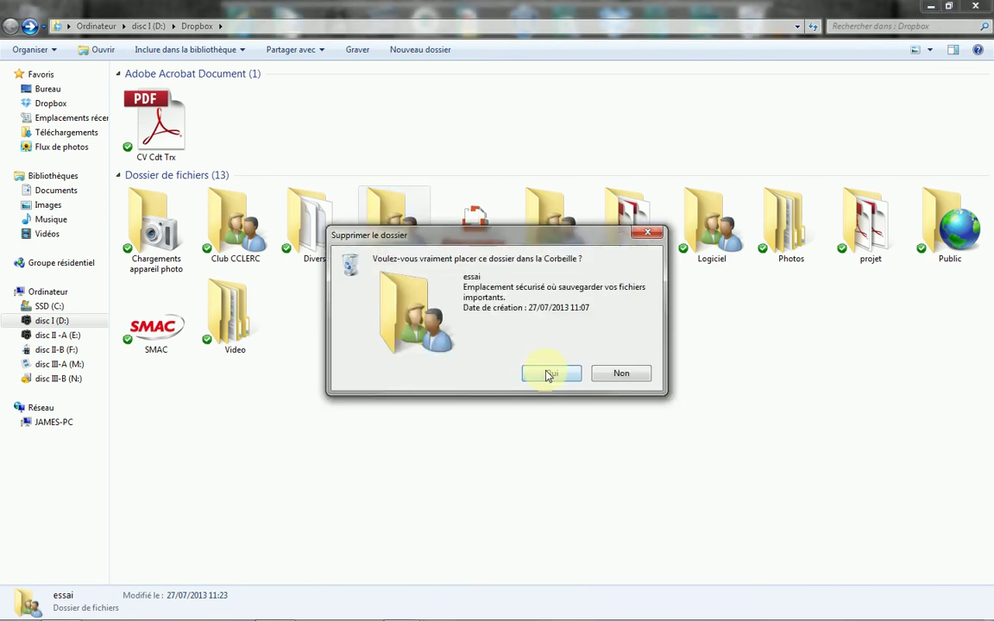
{"action": "left_click", "coordinate": [549, 375]}
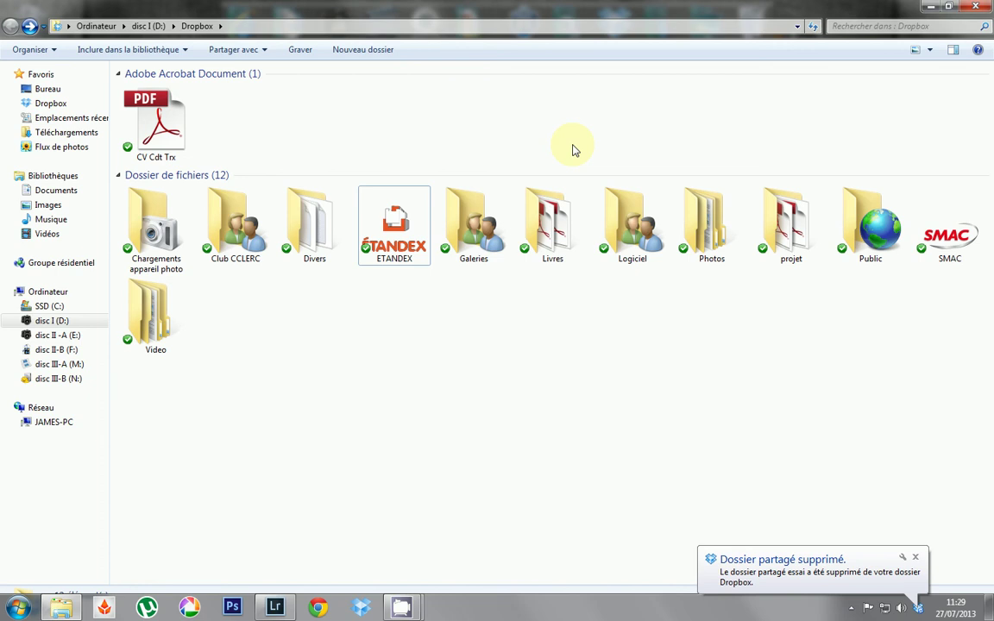
{"action": "left_click", "coordinate": [970, 7]}
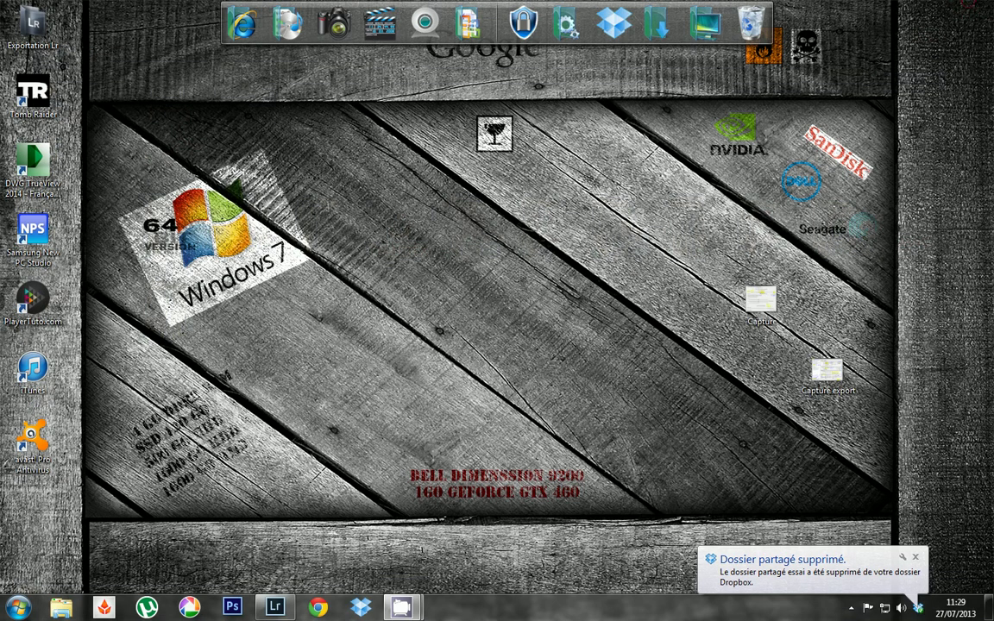